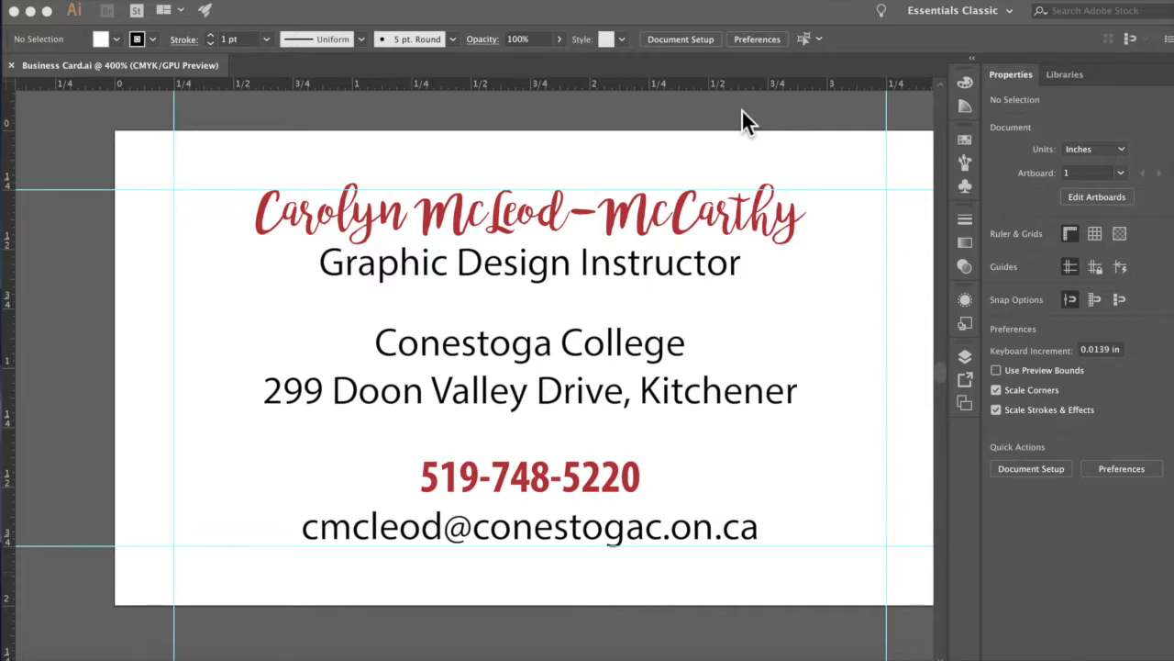
- Zoom the Business Card.ai view out from 400% to 200% to show the whole card
click(726, 117)
key(super+minus)
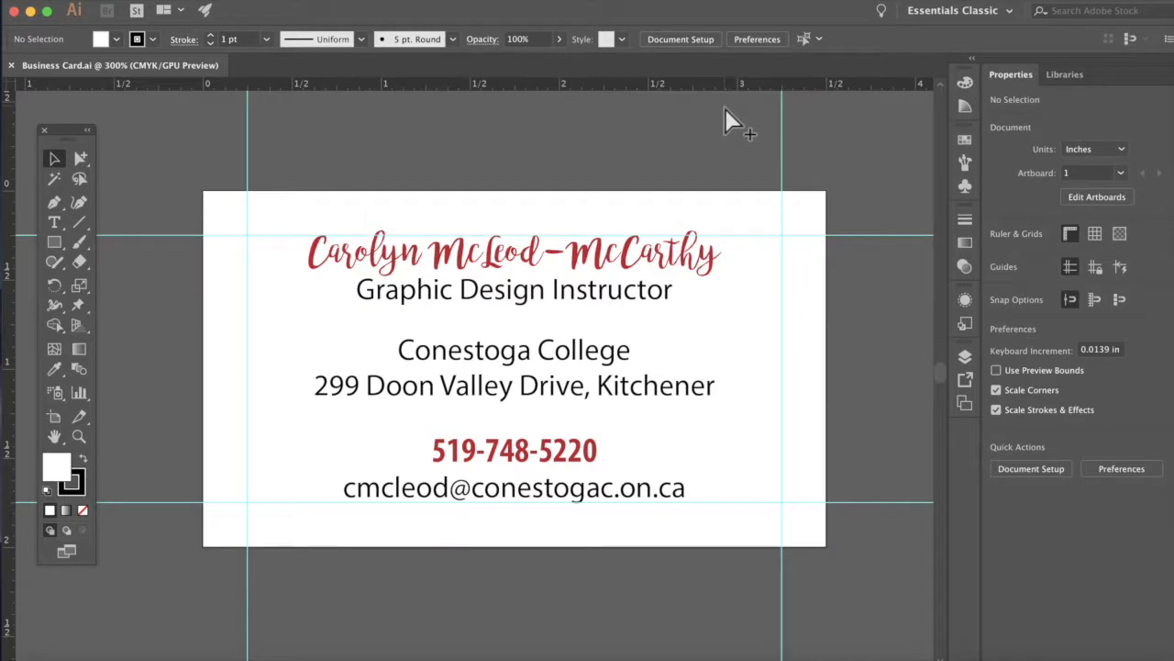
key(super+minus)
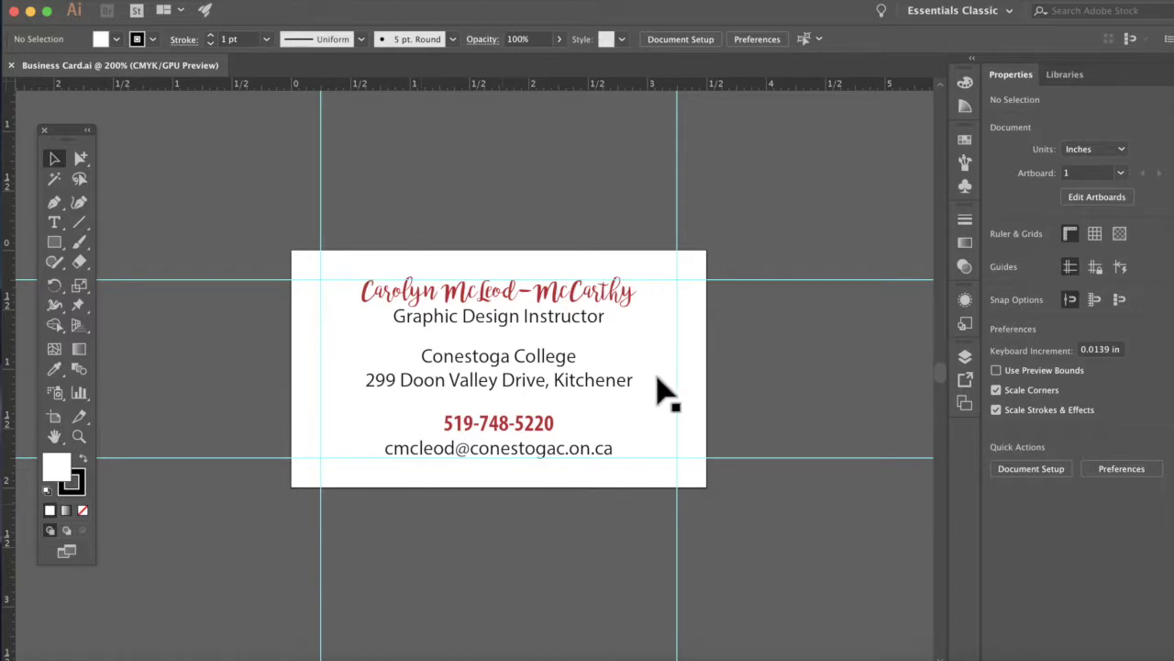
click(468, 311)
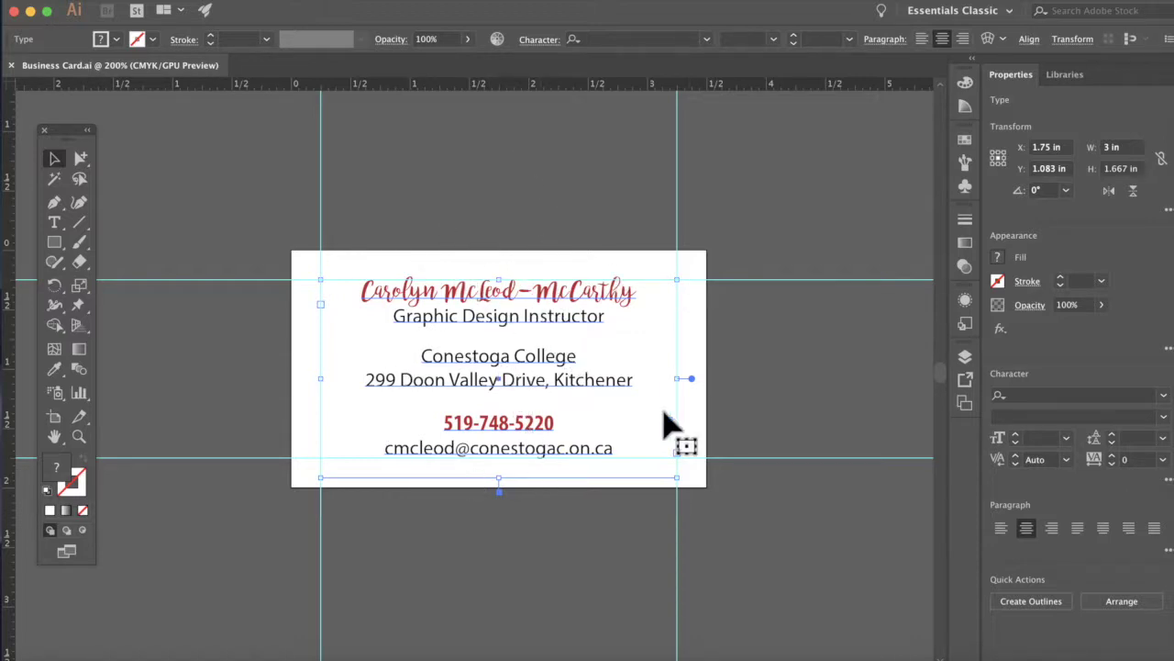
click(515, 215)
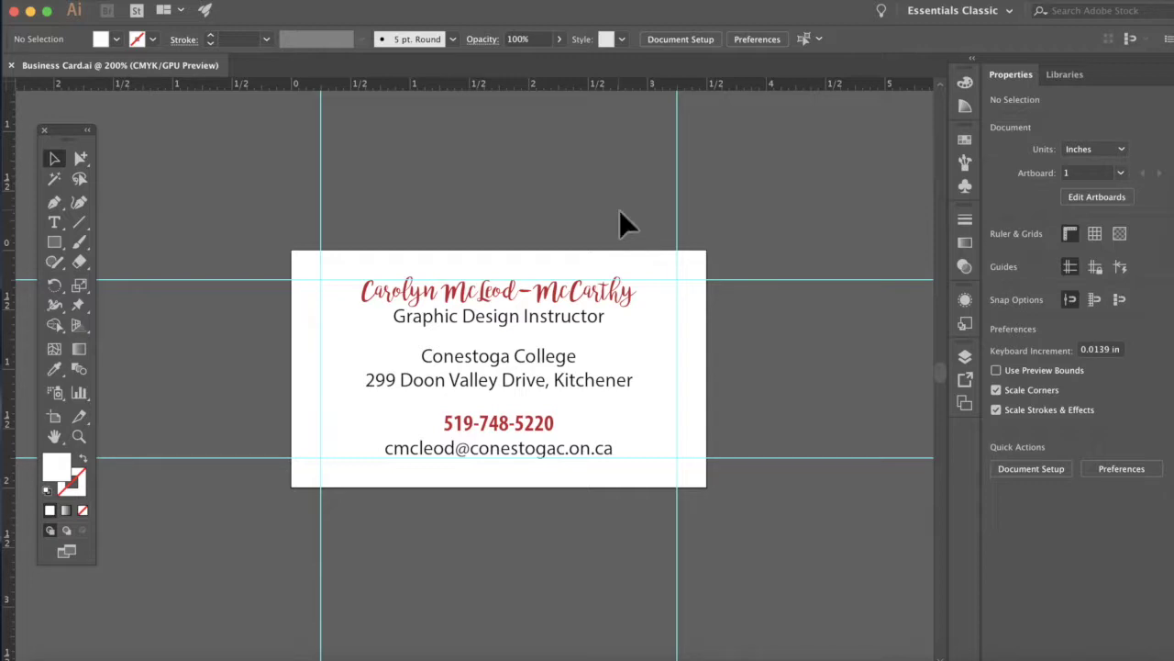
key(super+semicolon)
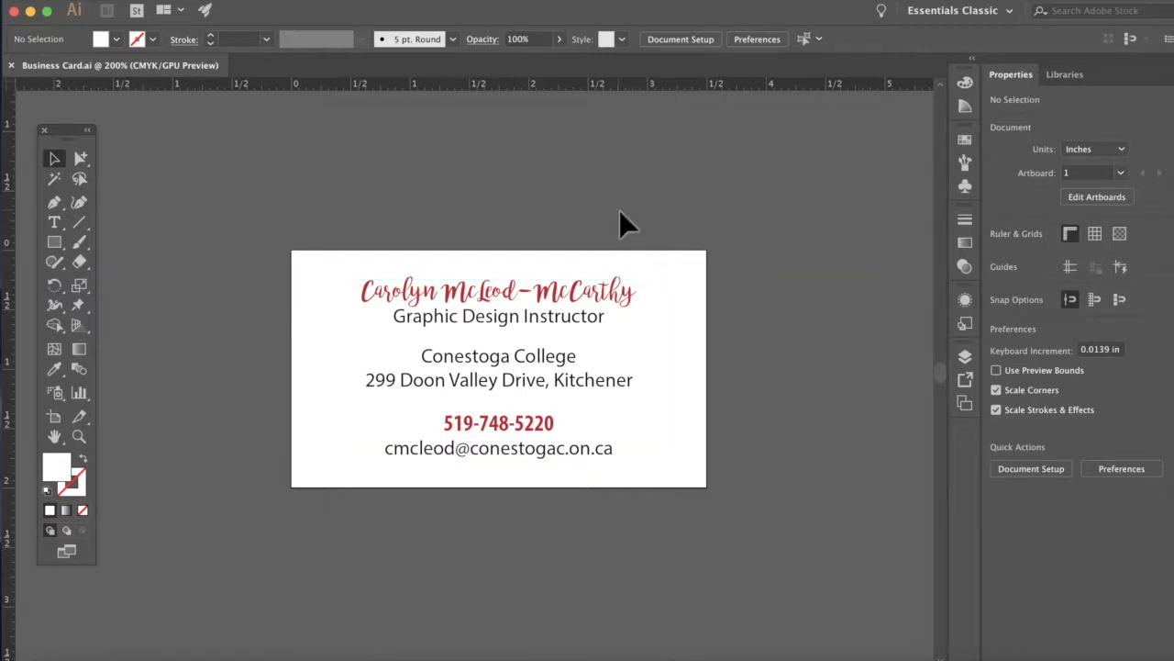
key(super+semicolon)
key(super+semicolon)
key(super+semicolon)
key(super+semicolon)
key(super+semicolon)
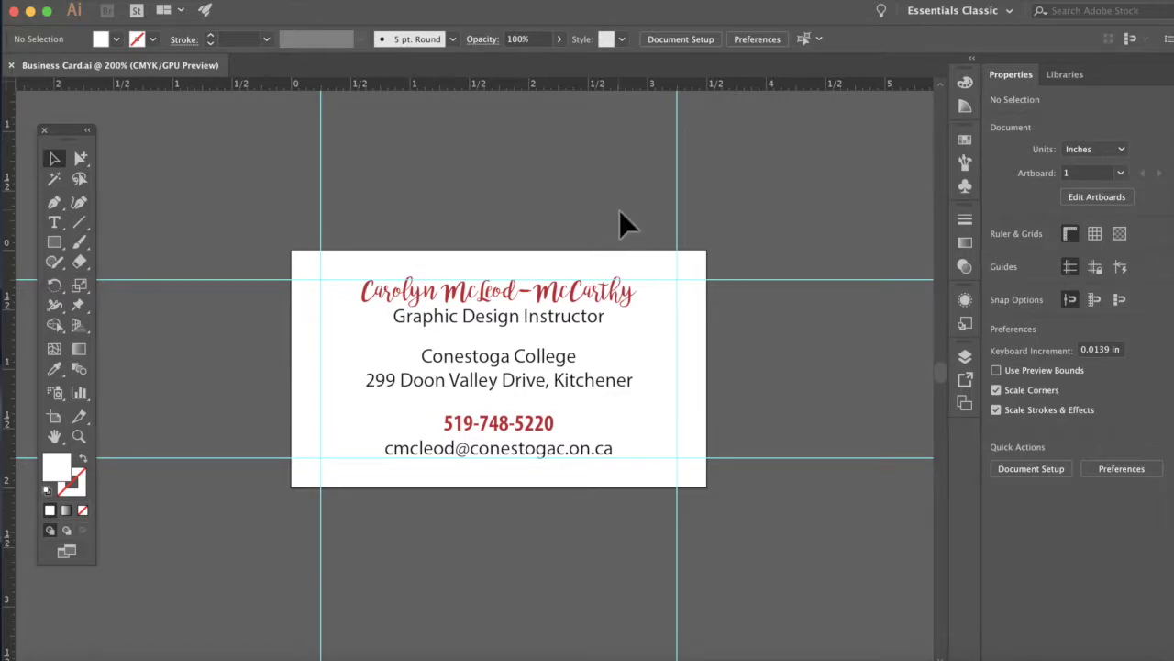
key(super+semicolon)
key(super+semicolon)
scroll(519, 349, up, 2)
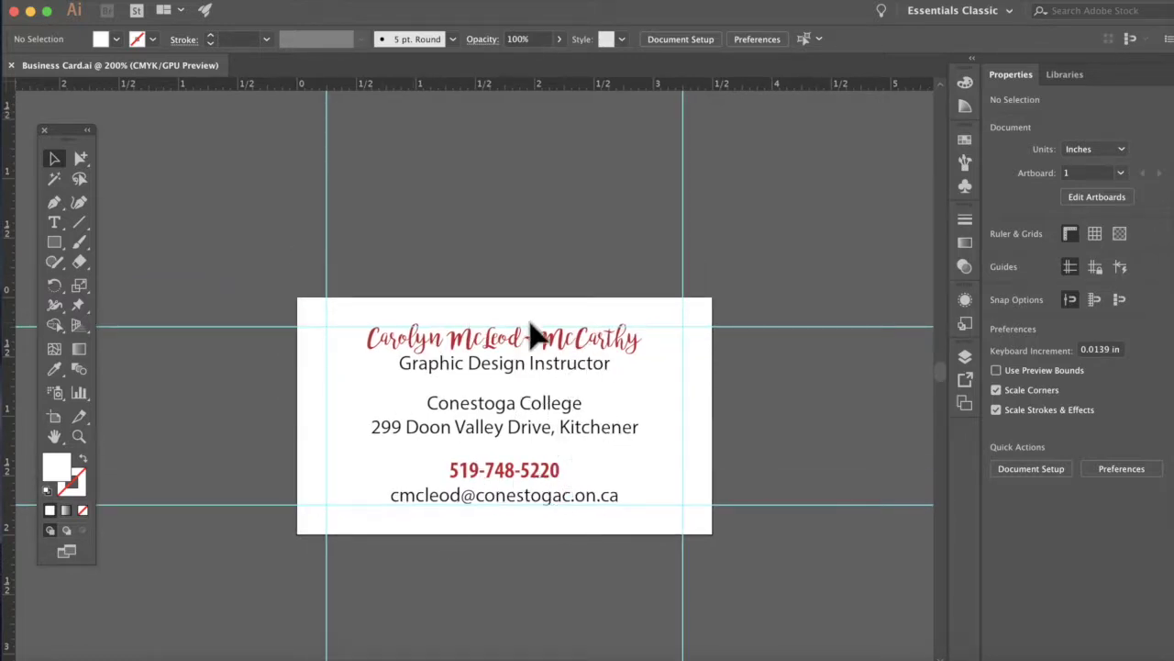
click(546, 348)
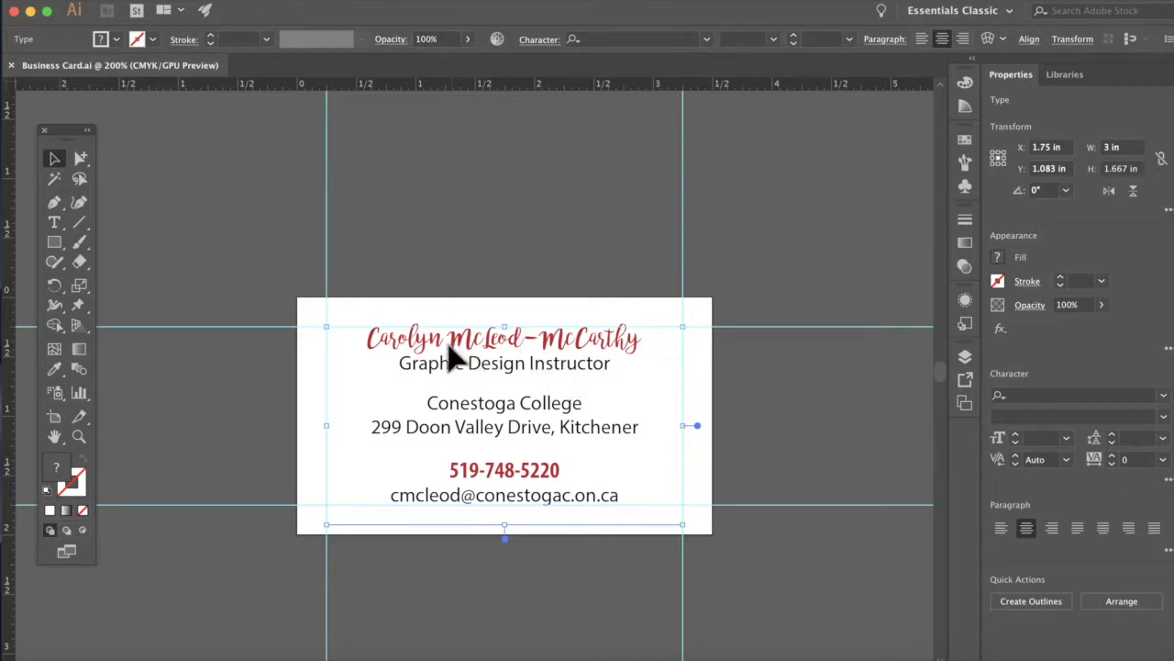
mouse_move(454, 353)
mouse_down()
mouse_move(511, 361)
mouse_move(454, 348)
mouse_up()
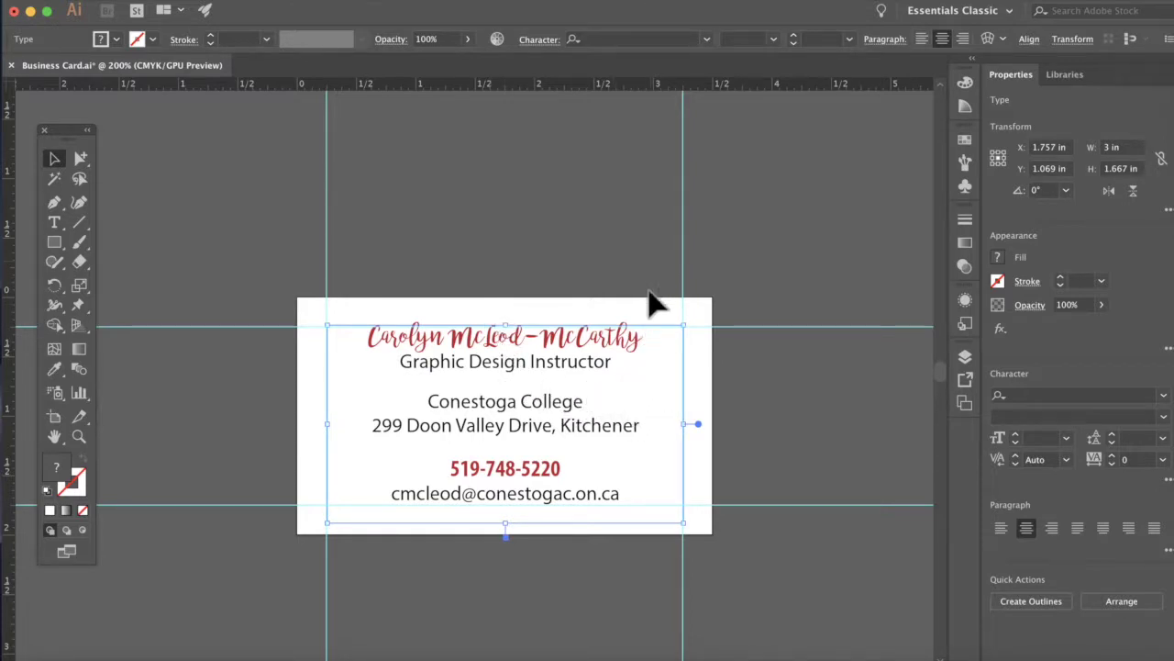
click(746, 361)
click(632, 354)
- Drag the card's text block up and left off the artboard, then deselect it
drag(633, 401, 637, 164)
scroll(637, 165, up, 3)
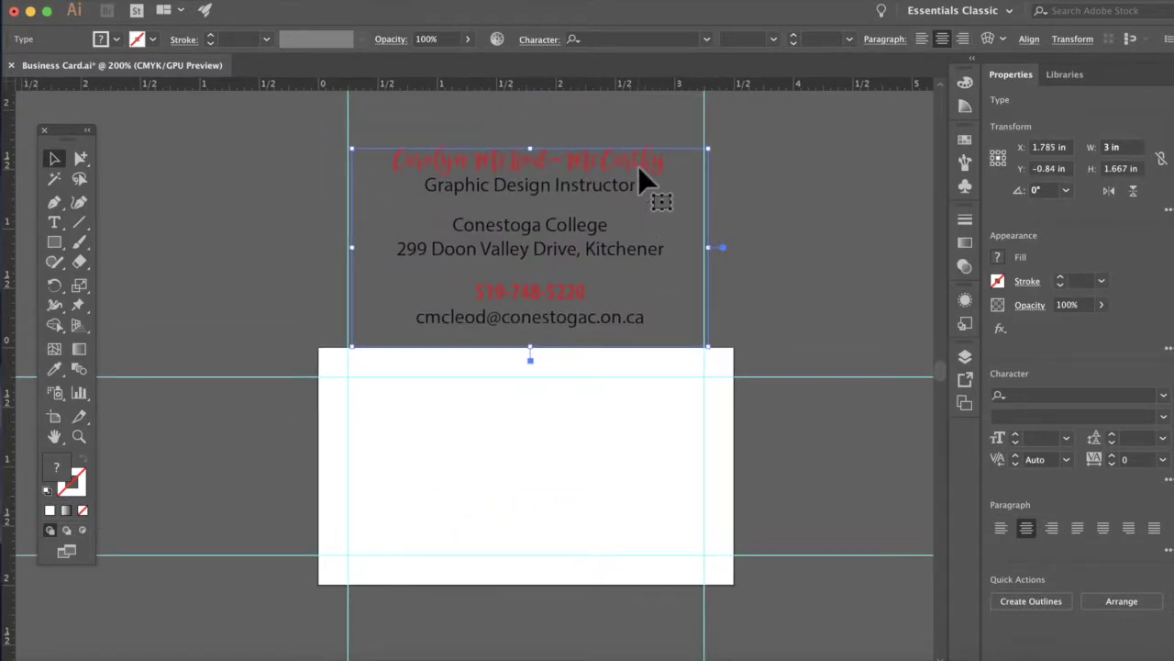
drag(623, 194, 532, 149)
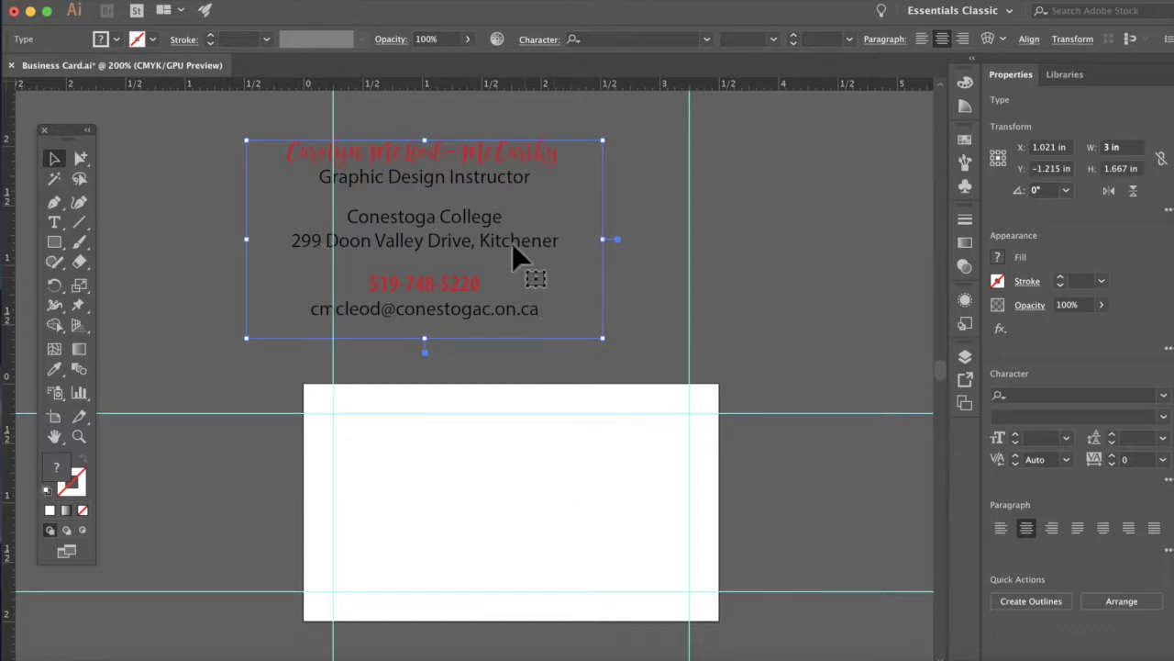
drag(442, 238, 426, 234)
click(619, 253)
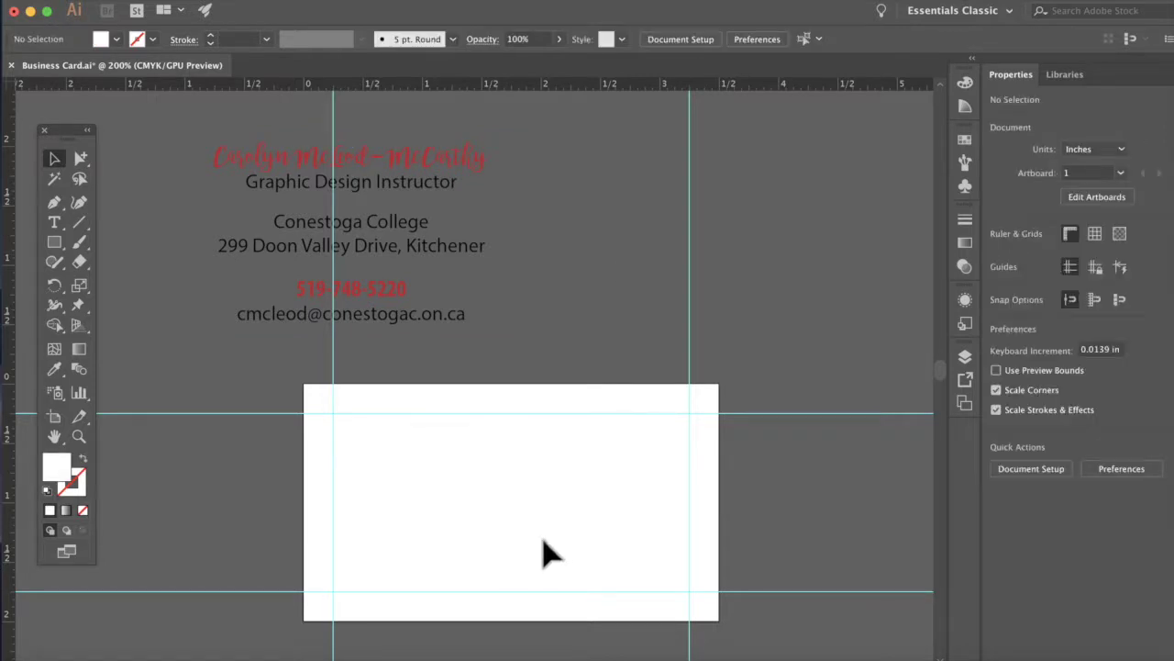
- Pan and zoom around the now-blank card, then switch to the web browser
scroll(551, 546, down, 3)
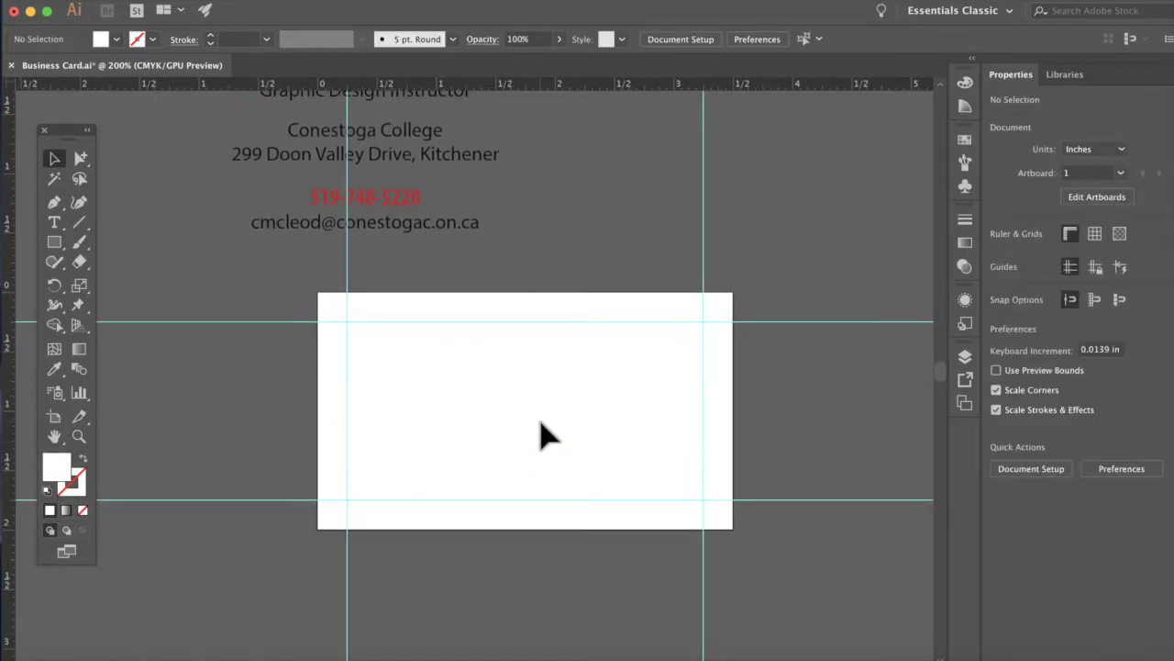
scroll(542, 433, right, 2)
scroll(541, 433, up, 1)
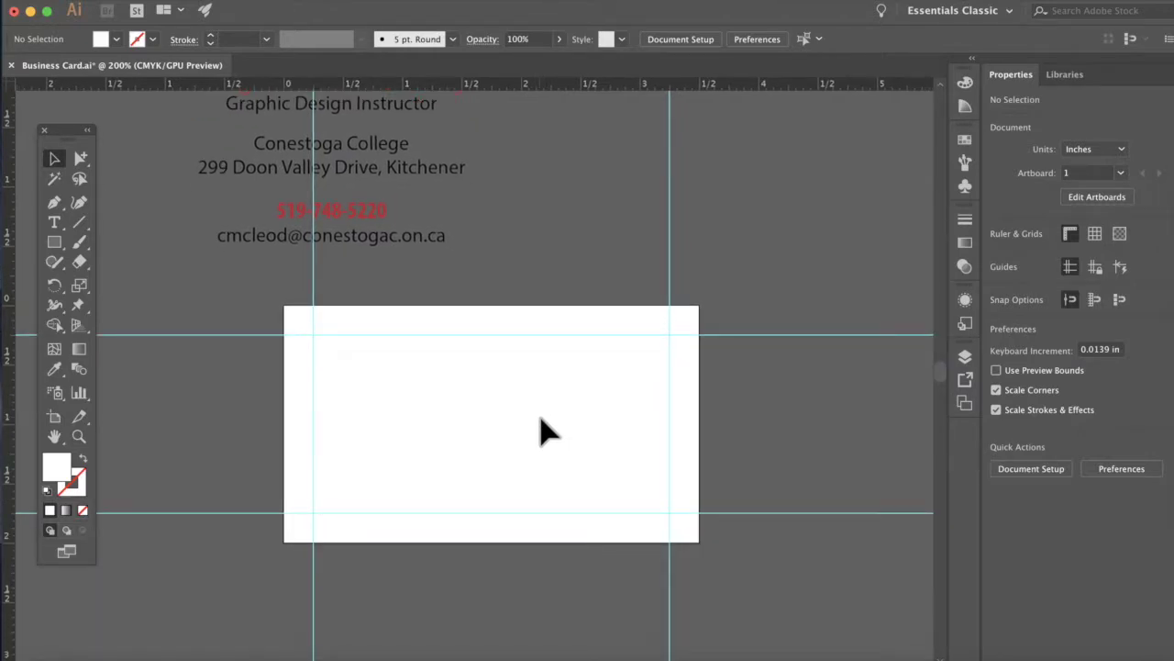
key(super+minus)
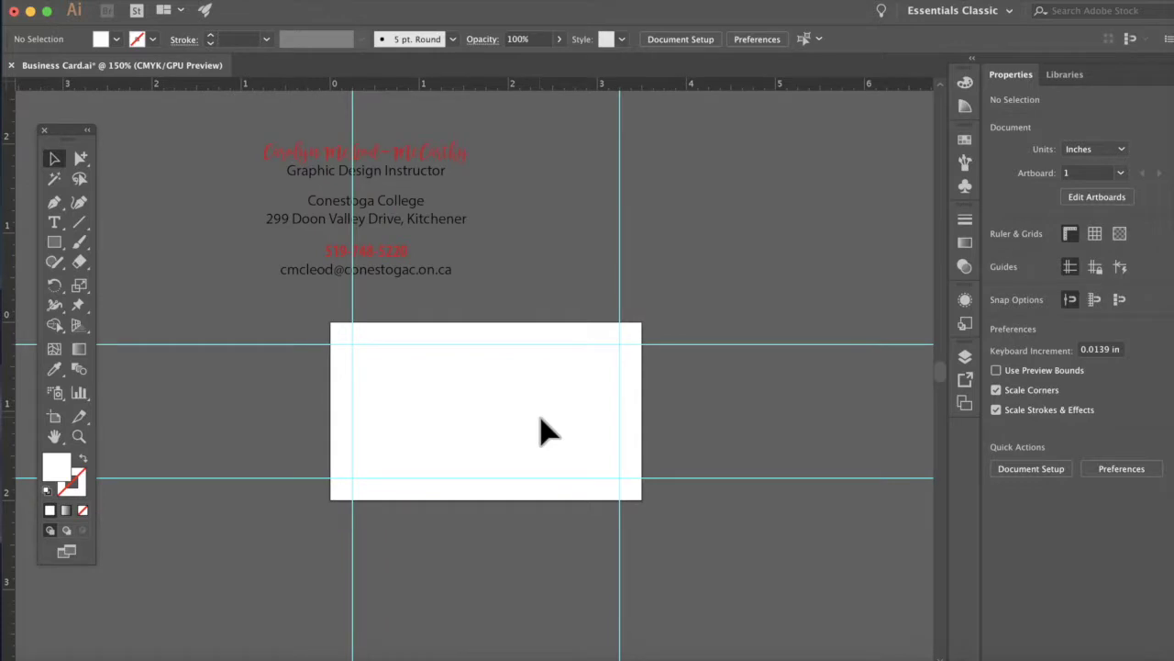
key(super+plus)
key(super+plus)
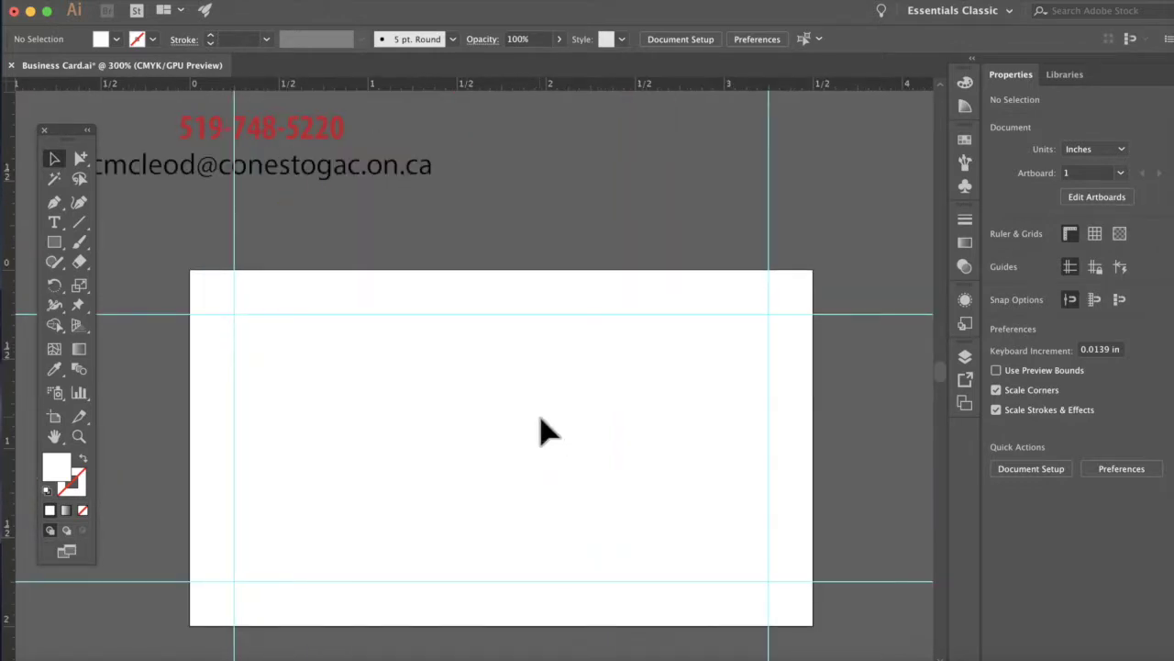
scroll(541, 431, down, 2)
scroll(541, 431, down, 1)
scroll(541, 431, left, 1)
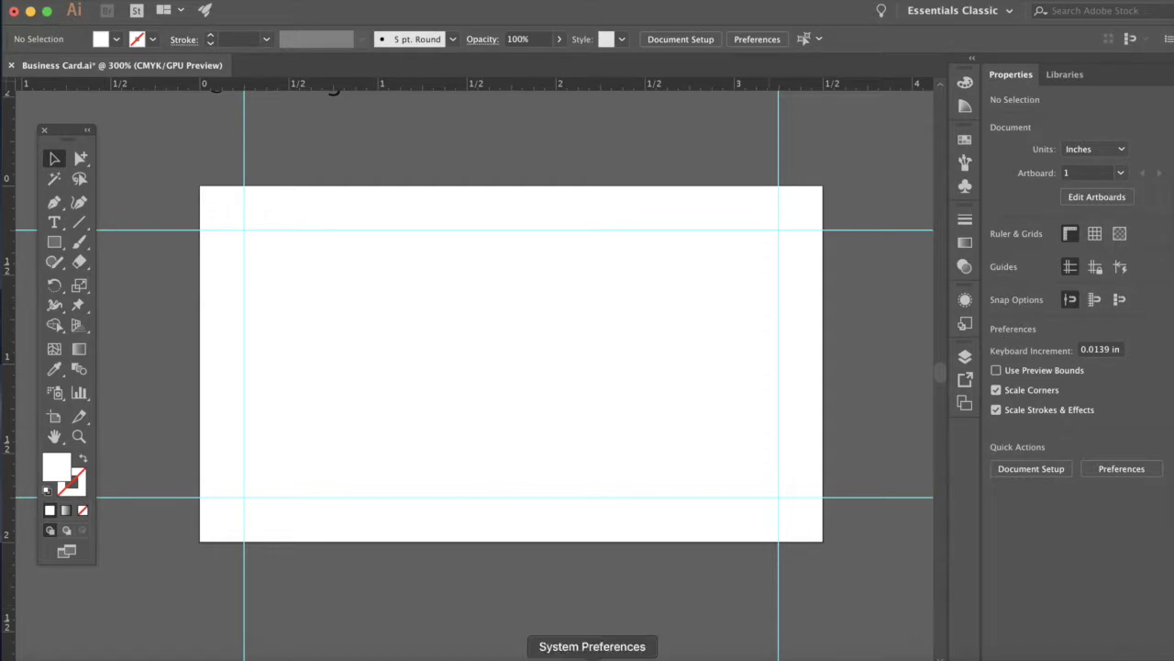
click(635, 657)
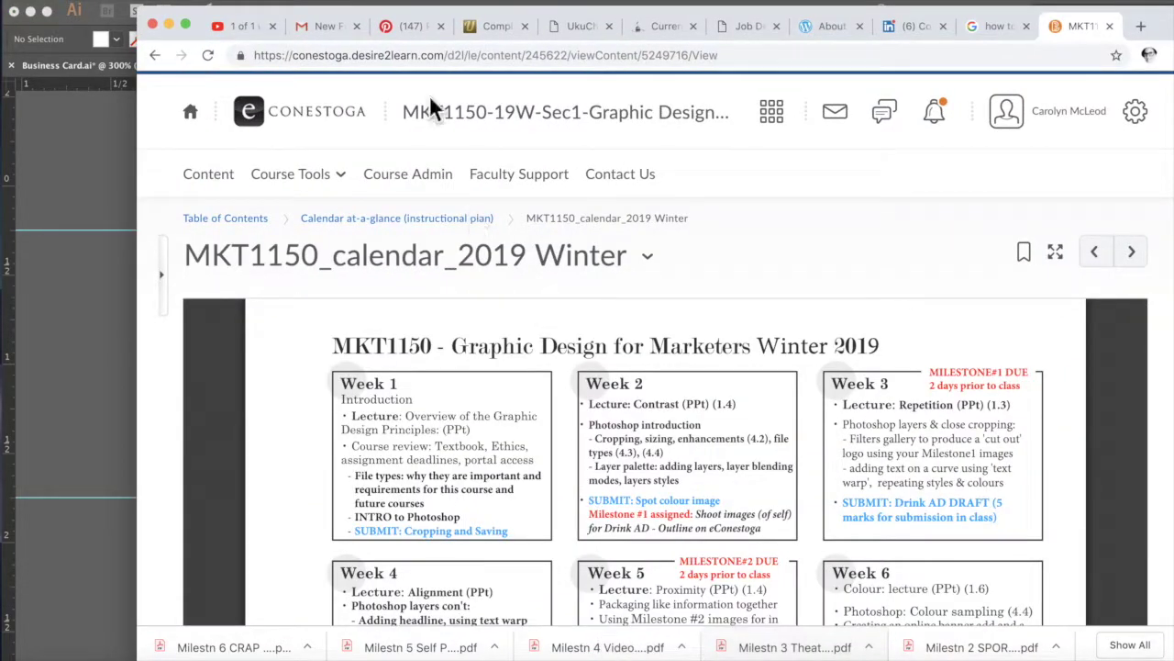
- Load dafont.com from Chrome's address bar, fixing the typos in the address
click(848, 62)
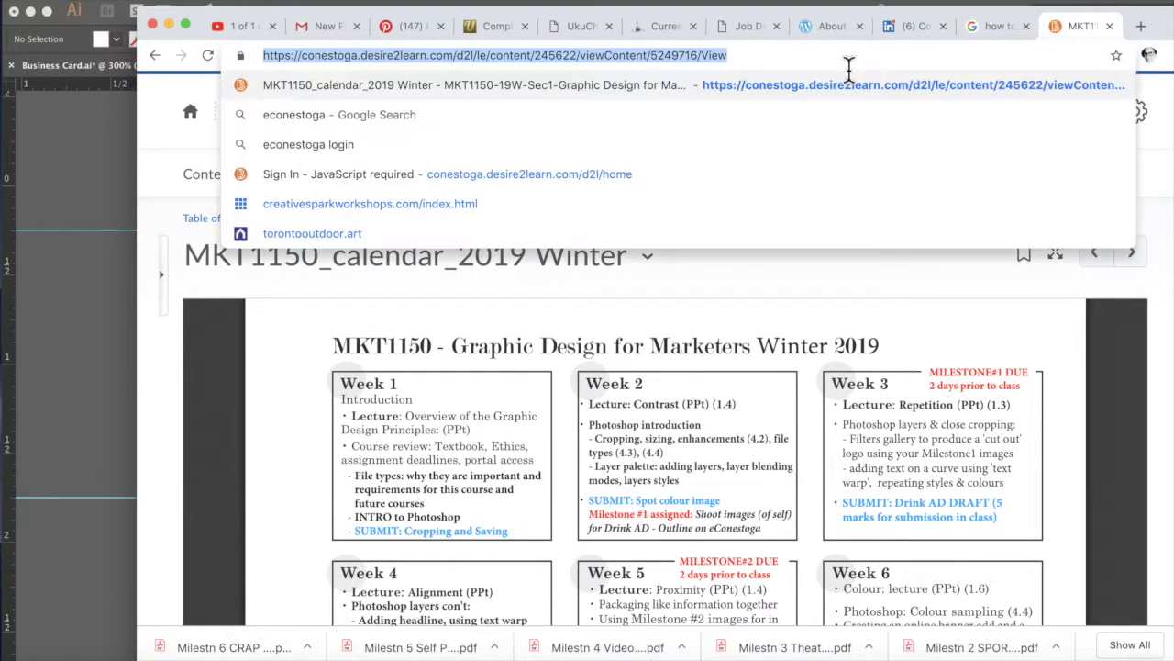
text(dafontc)
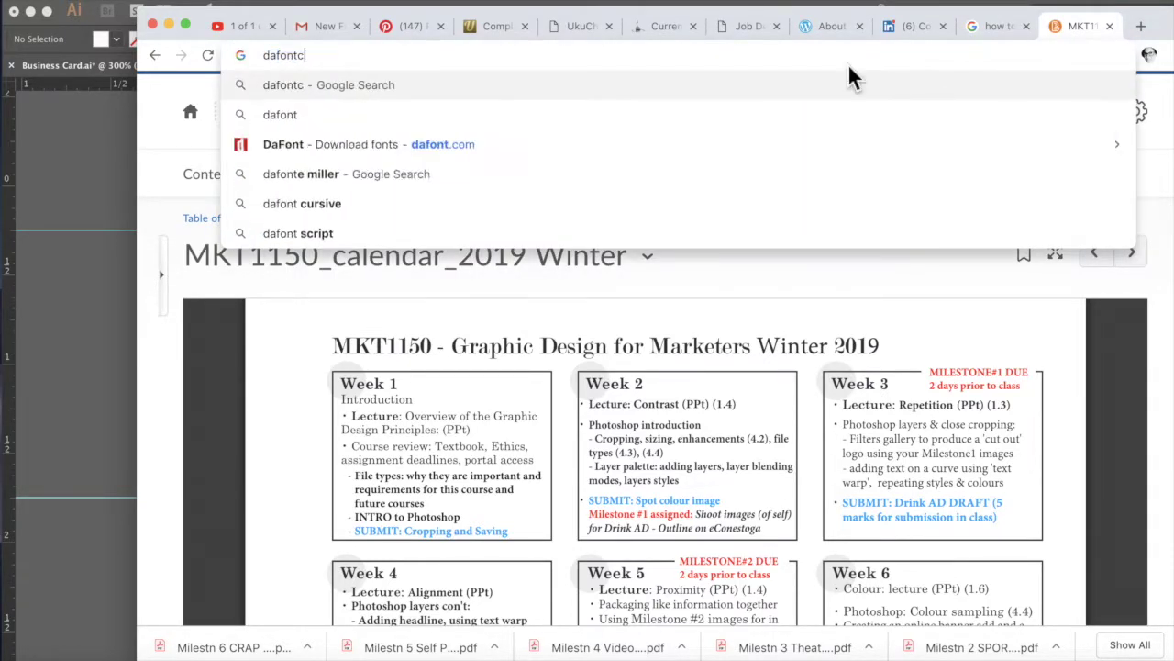
key(BackSpace)
text(co)
key(BackSpace)
key(BackSpace)
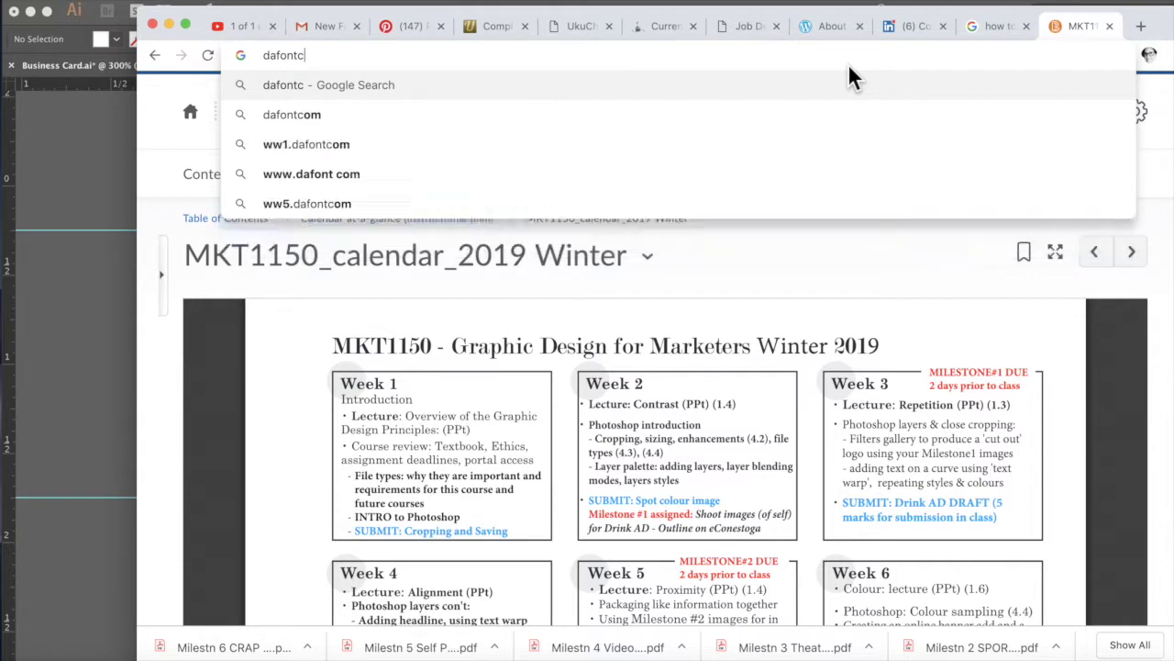
text(.c)
key(Return)
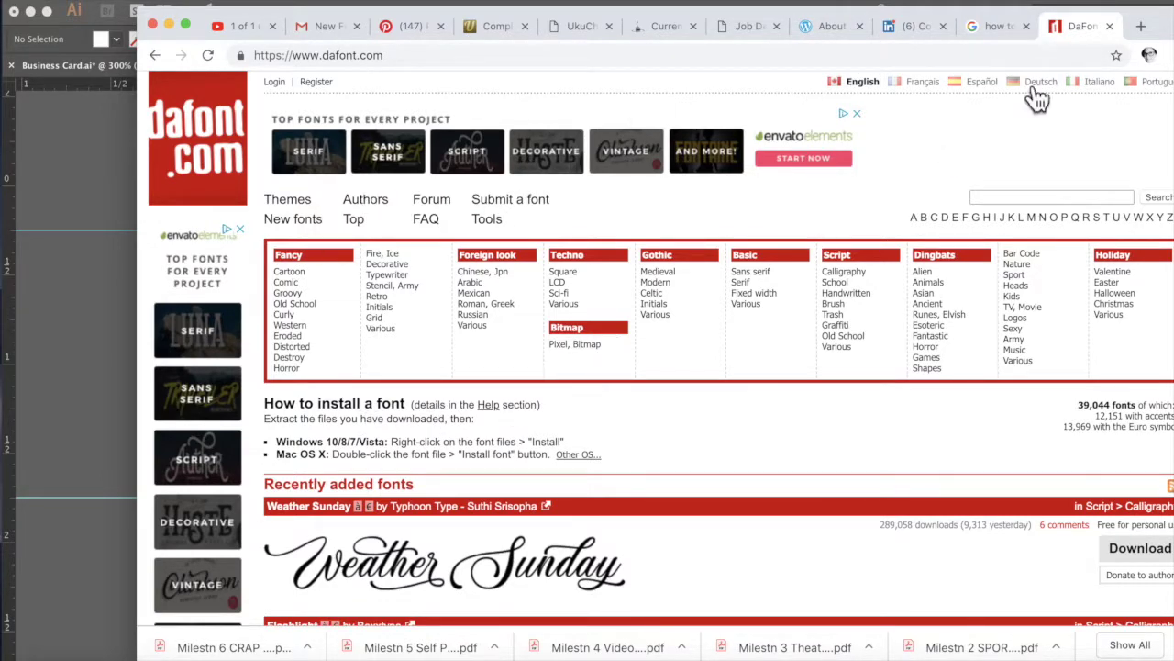
- Browse the Recently added fonts and open the Weather Sunday font page
drag(1145, 27, 1077, 25)
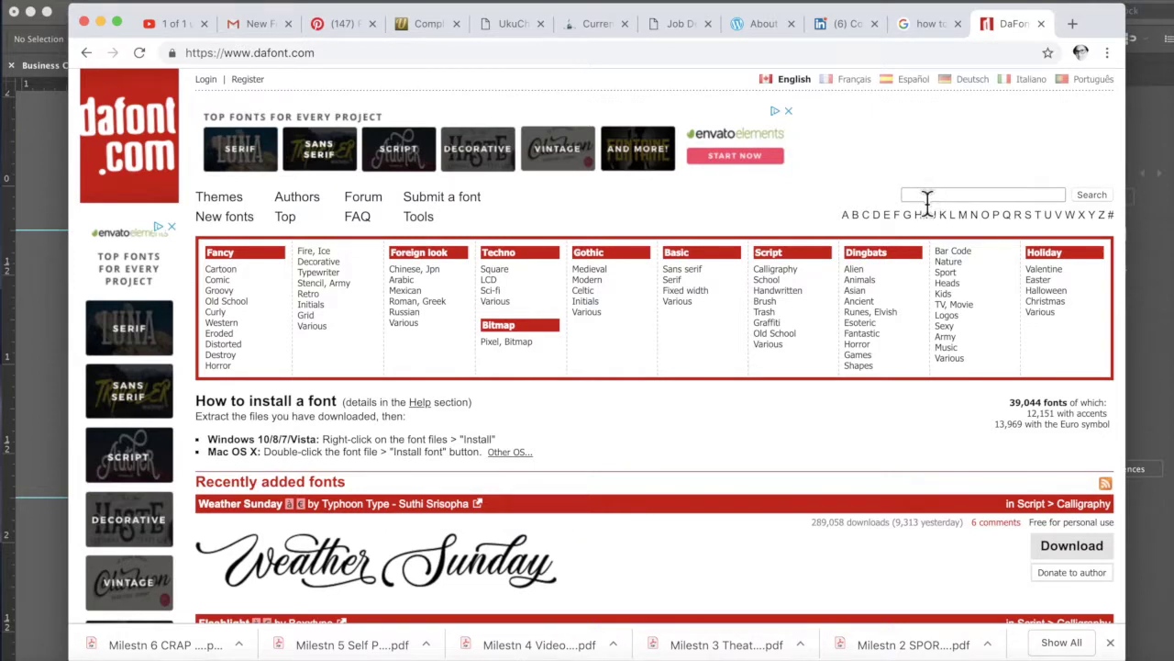
scroll(601, 509, down, 2)
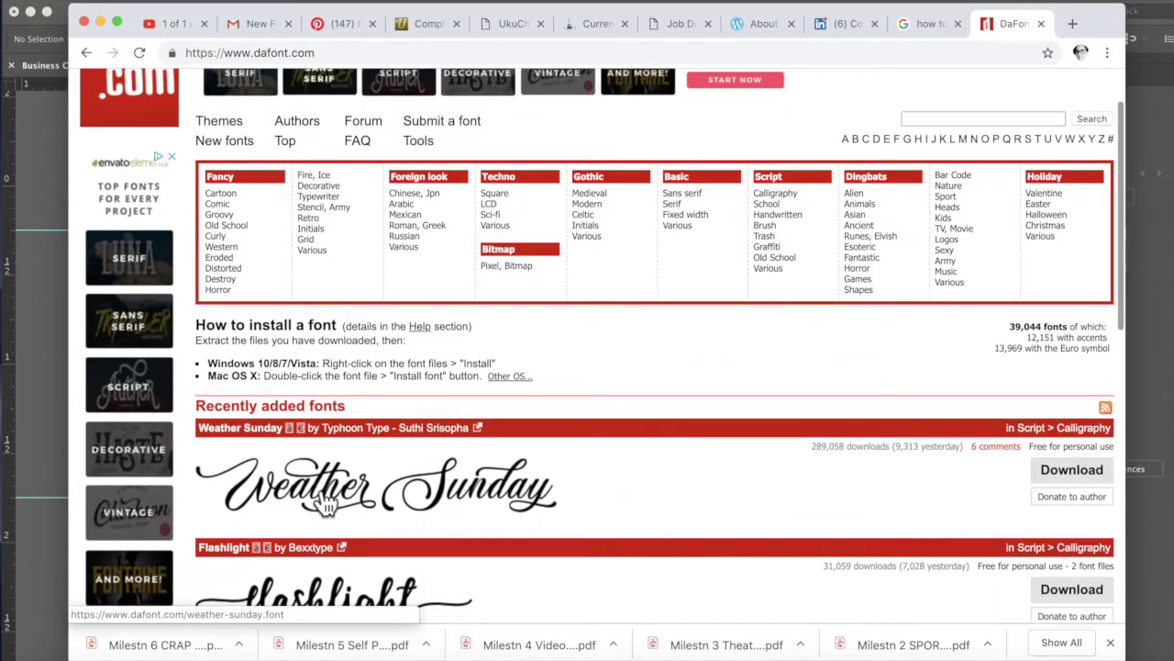
scroll(491, 505, down, 1)
scroll(491, 505, down, 1)
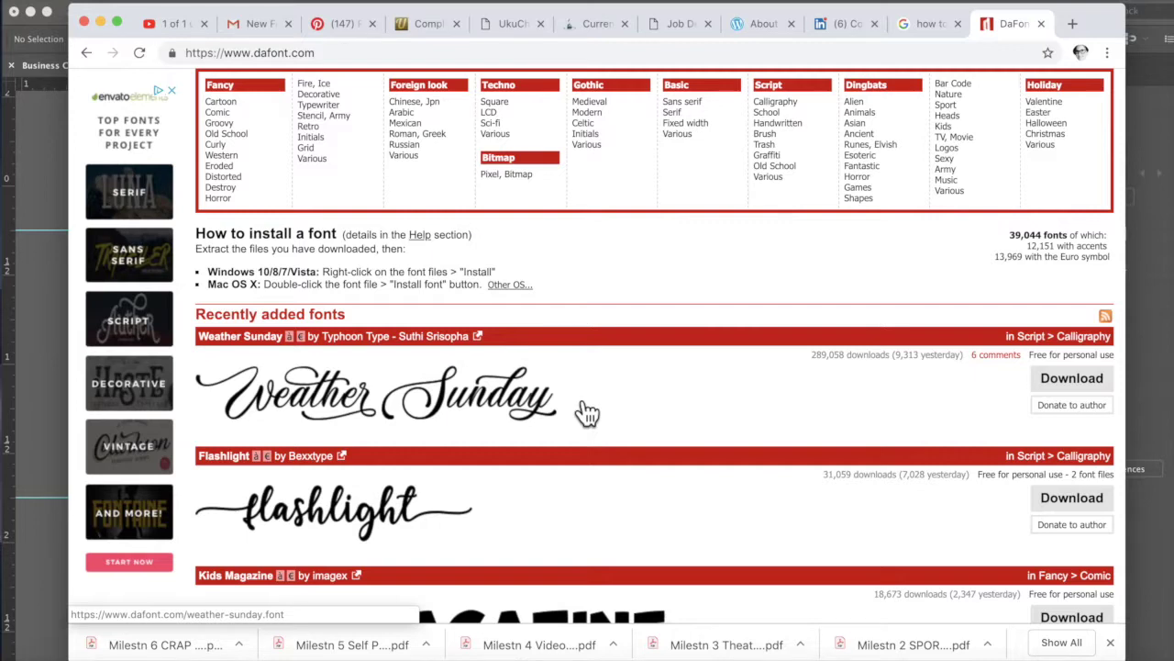
scroll(587, 413, up, 1)
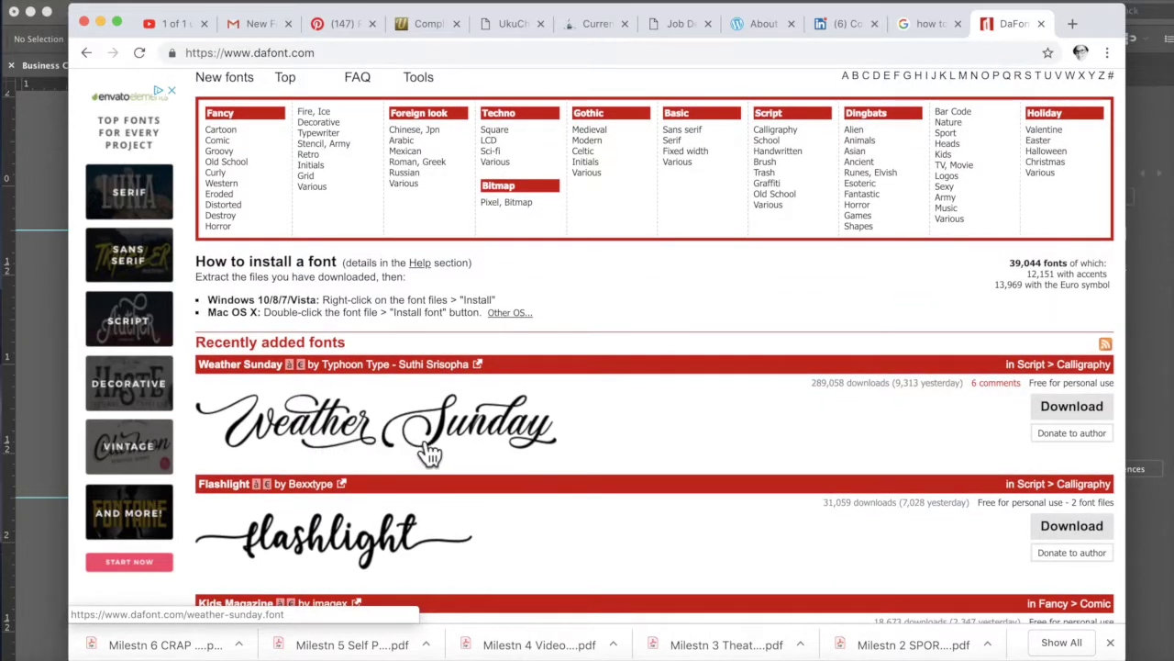
scroll(432, 454, up, 3)
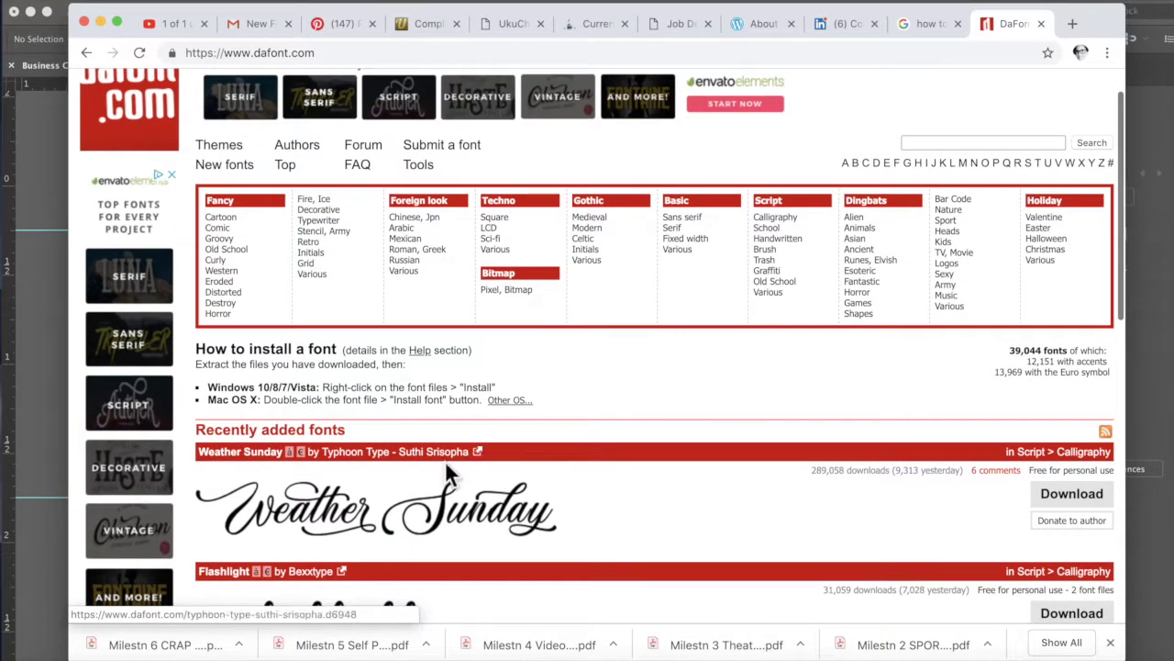
scroll(448, 472, down, 2)
scroll(459, 459, up, 1)
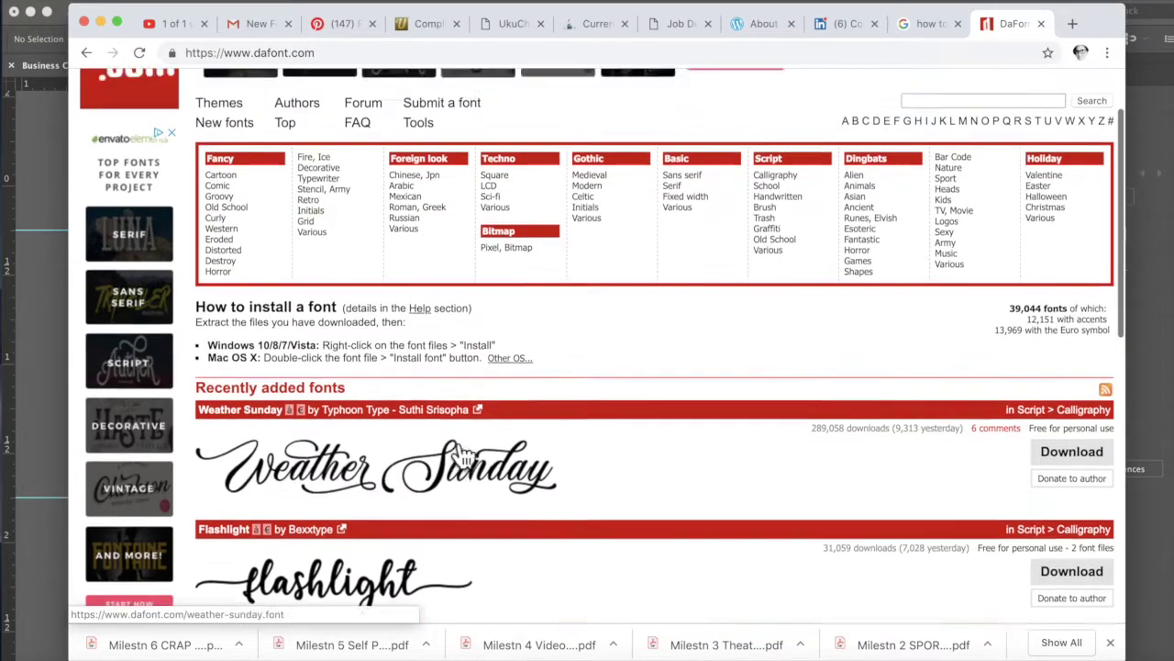
scroll(464, 454, up, 2)
click(459, 549)
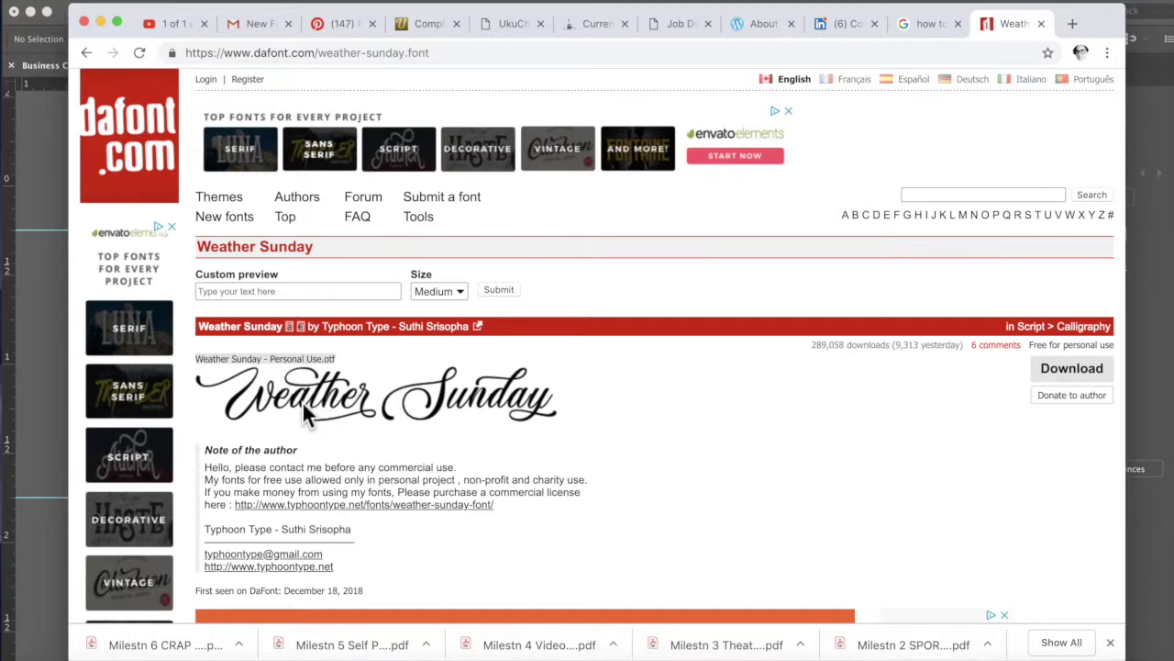
- Submit the client's name as custom preview text, then go to the Themes list
click(282, 291)
text(Carolyn McLeod)
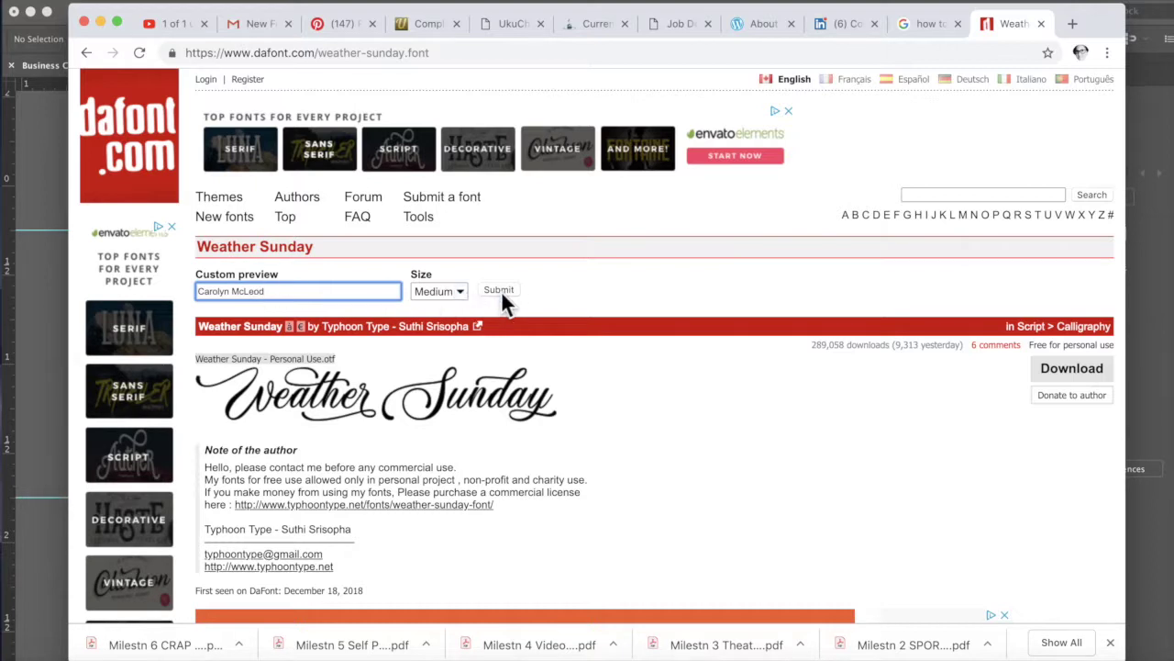
click(500, 290)
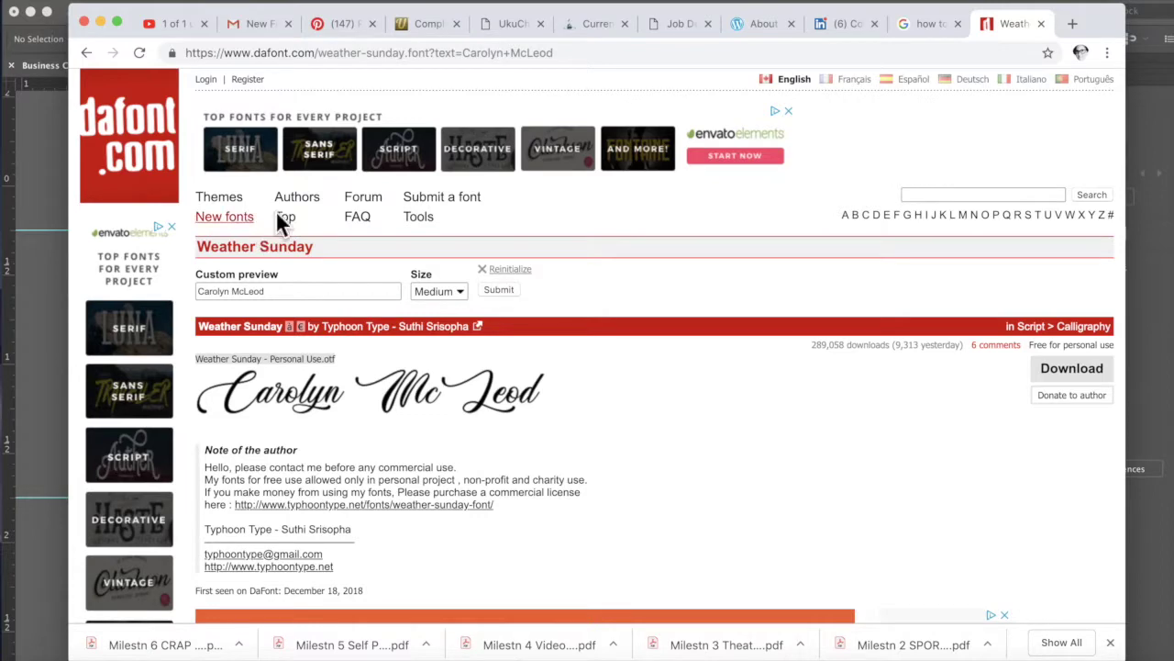
click(231, 201)
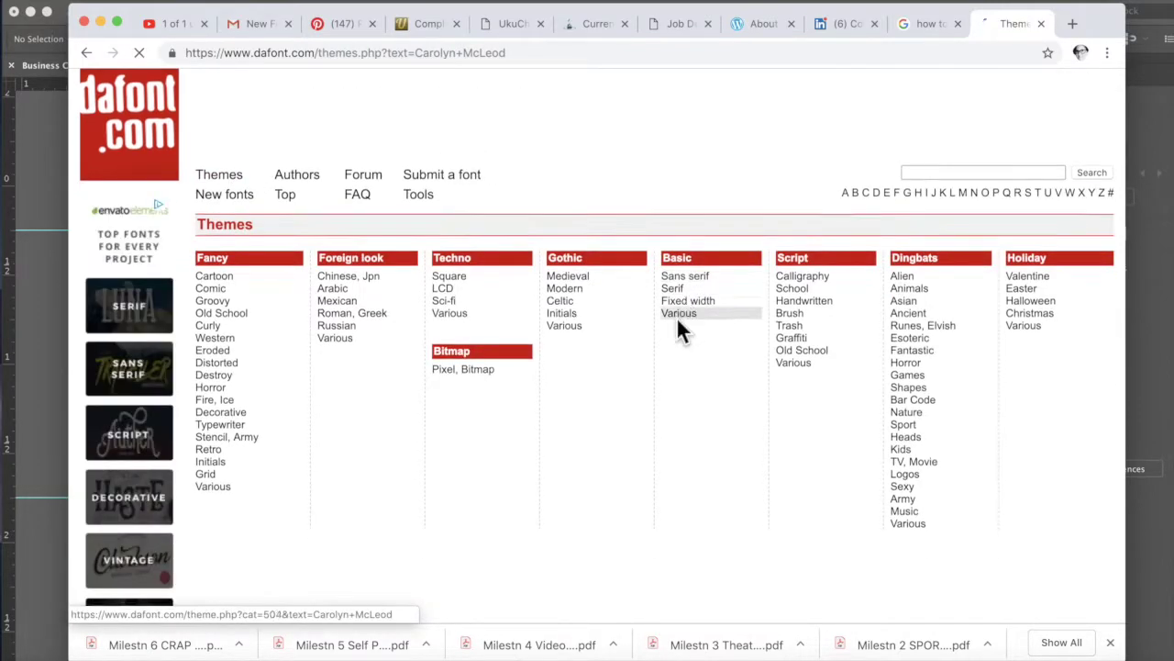
- Open the Dingbats > Animals category from the Themes list
click(695, 266)
scroll(621, 427, down, 3)
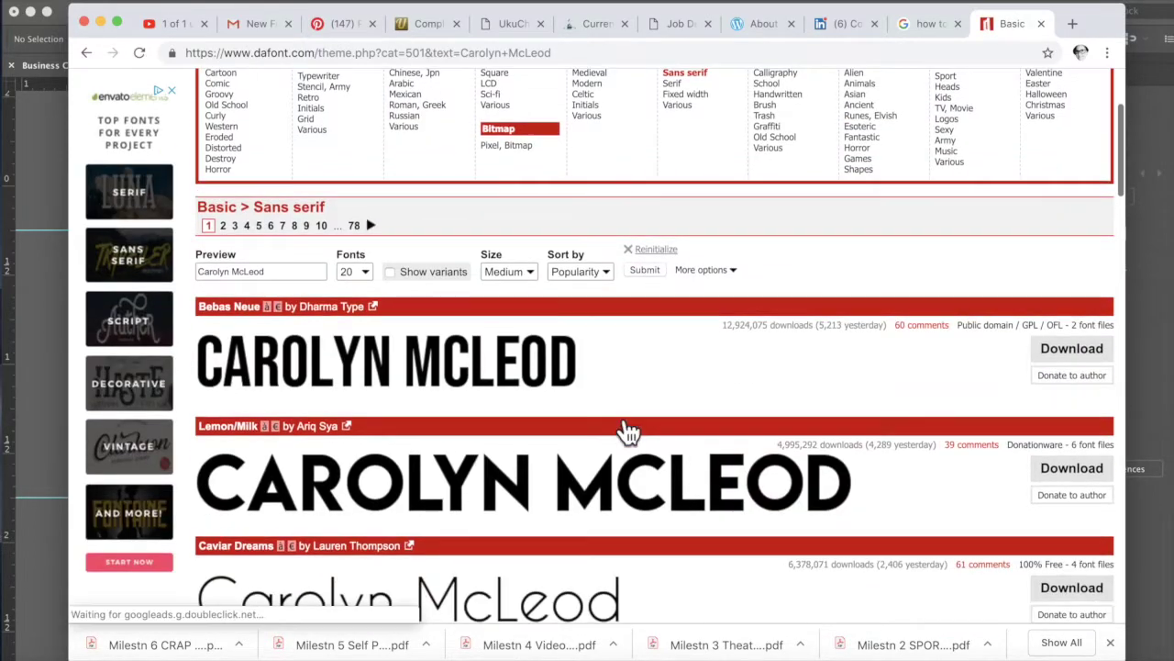
scroll(511, 519, left, 2)
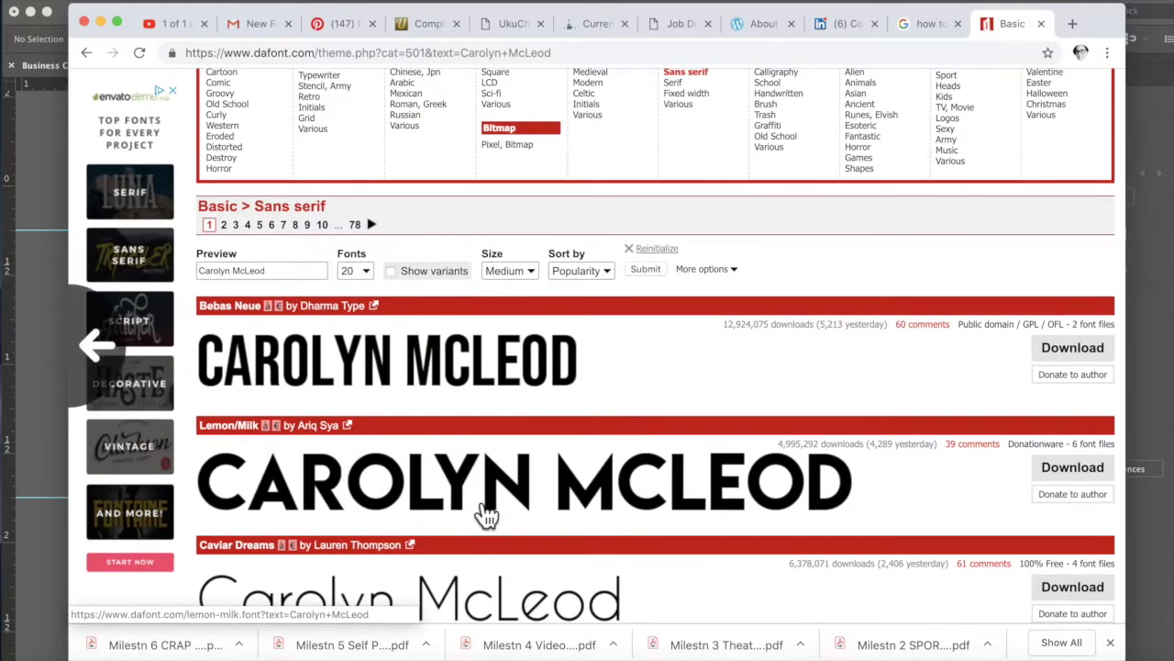
scroll(485, 517, down, 1)
scroll(477, 509, up, 2)
scroll(477, 504, up, 1)
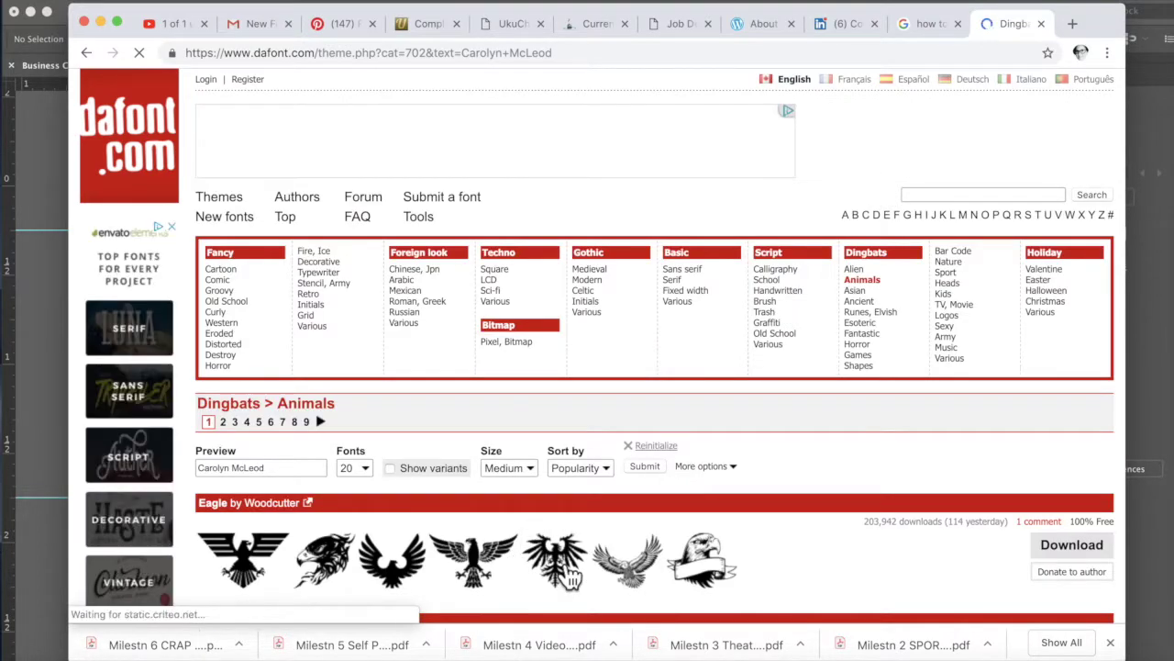
- Scroll through the Animals fonts like Eagle and Can Dog TFB, then back up to the menu
scroll(491, 573, down, 3)
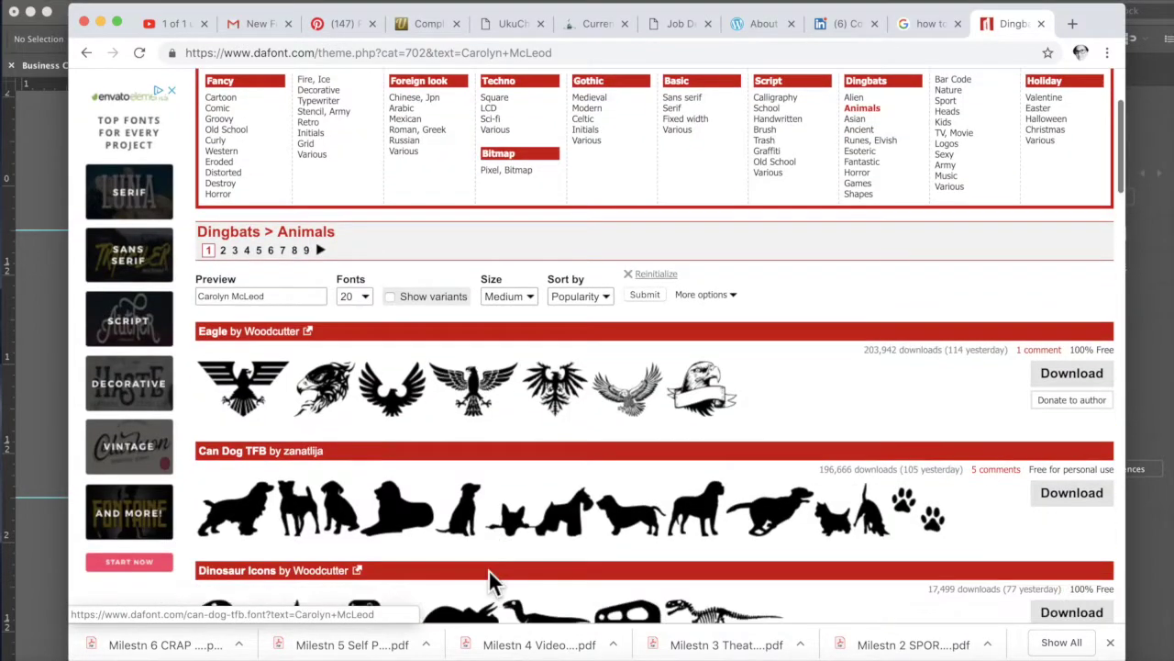
scroll(488, 578, down, 3)
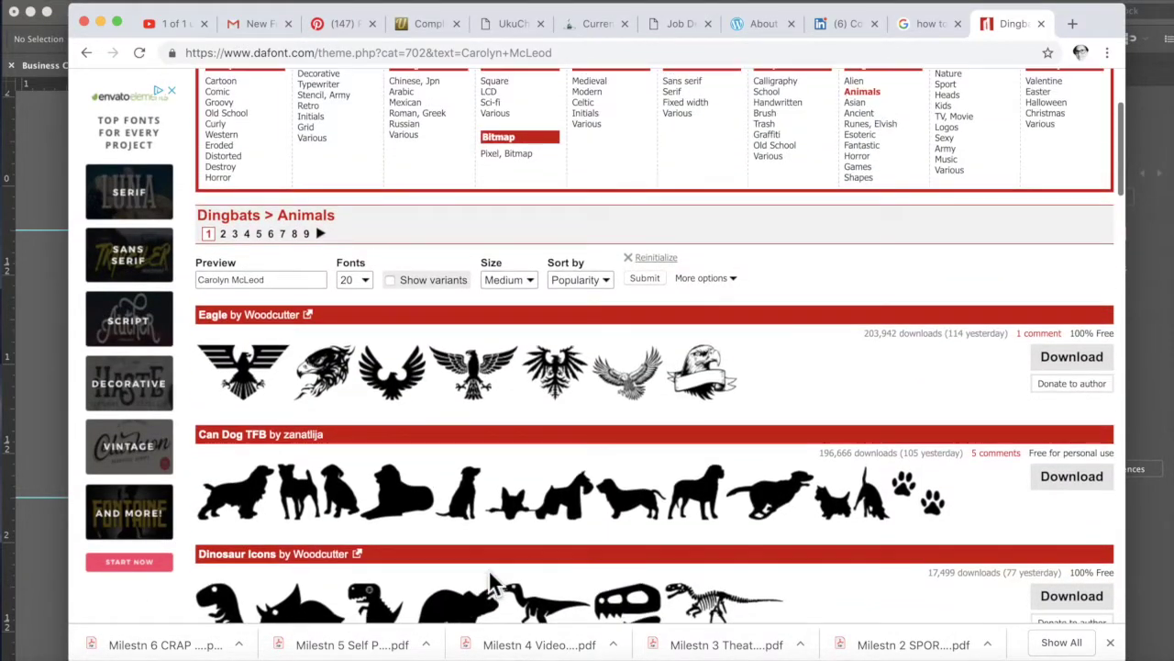
scroll(496, 587, down, 4)
scroll(495, 587, down, 3)
scroll(532, 573, down, 4)
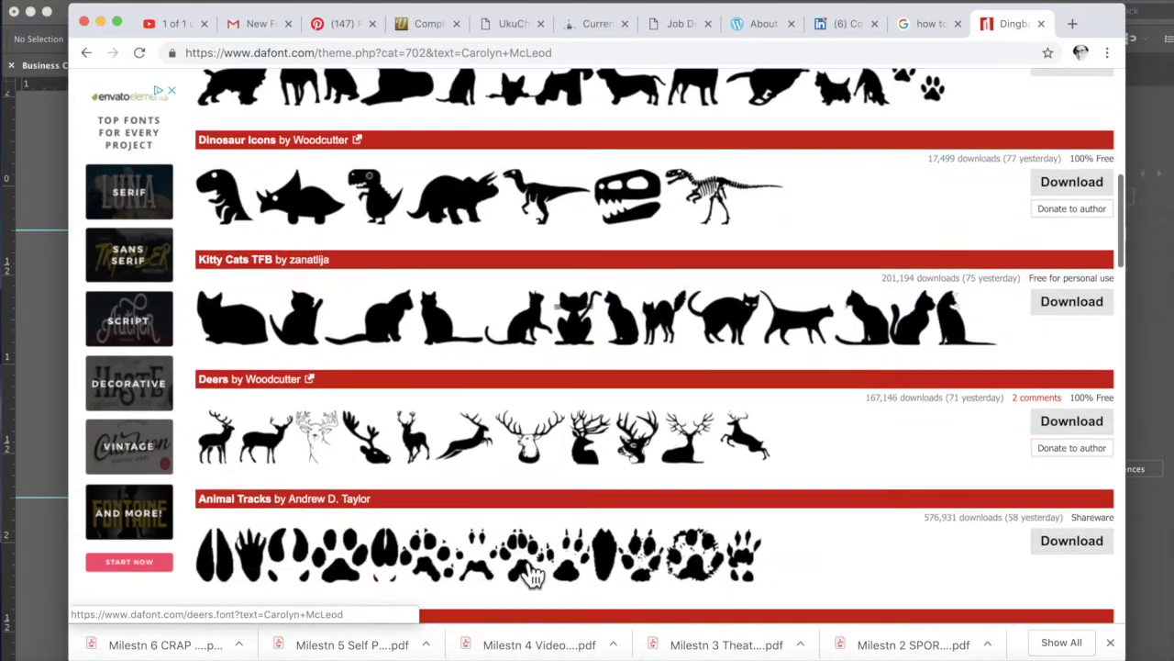
scroll(530, 573, down, 3)
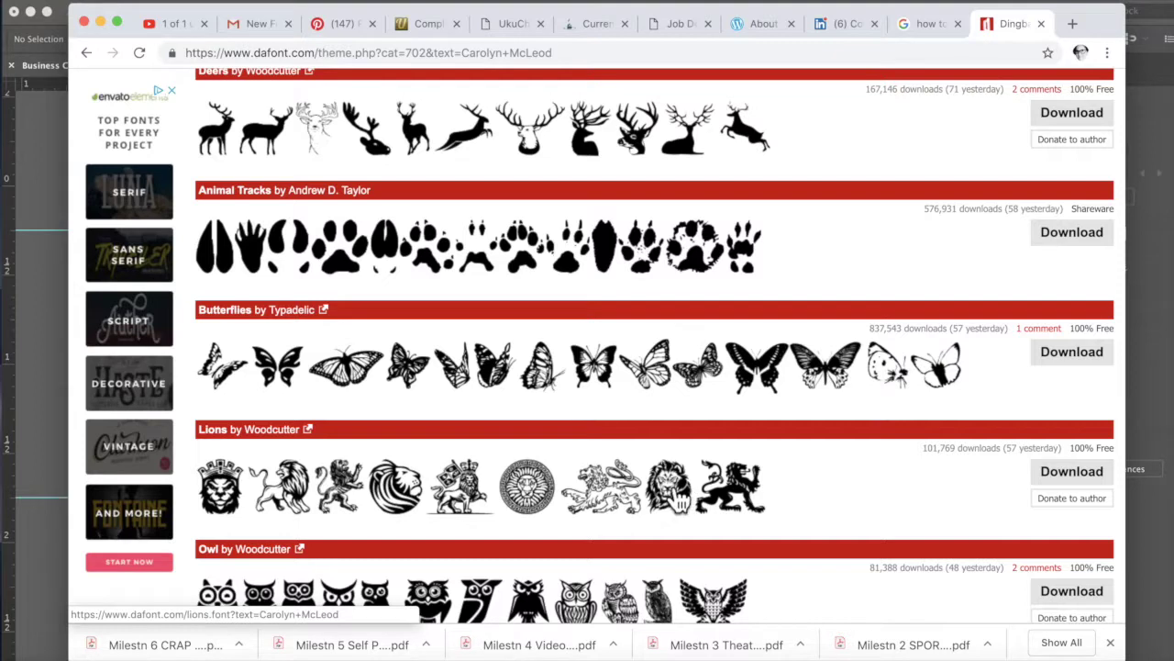
scroll(587, 509, down, 2)
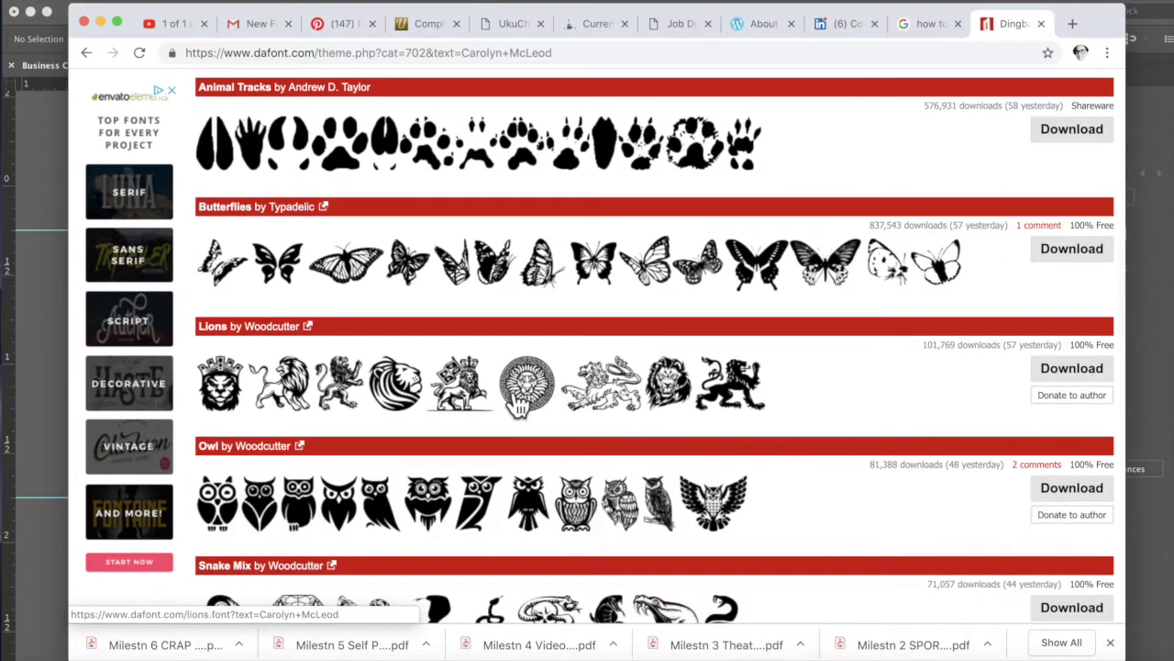
scroll(569, 440, down, 1)
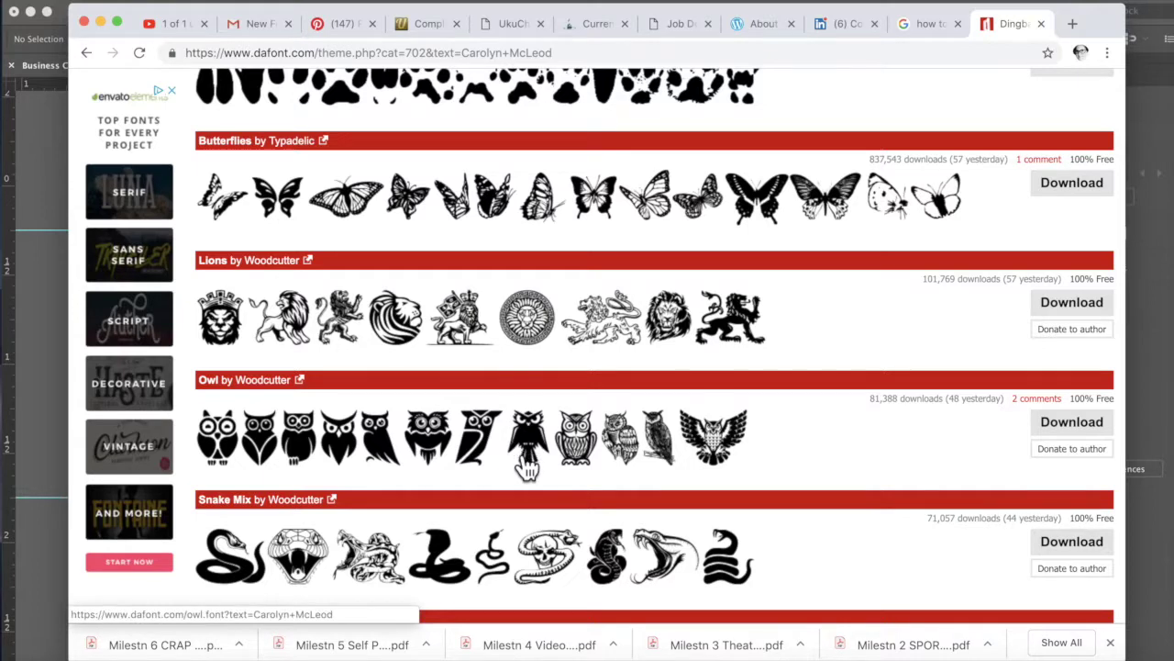
scroll(532, 467, down, 1)
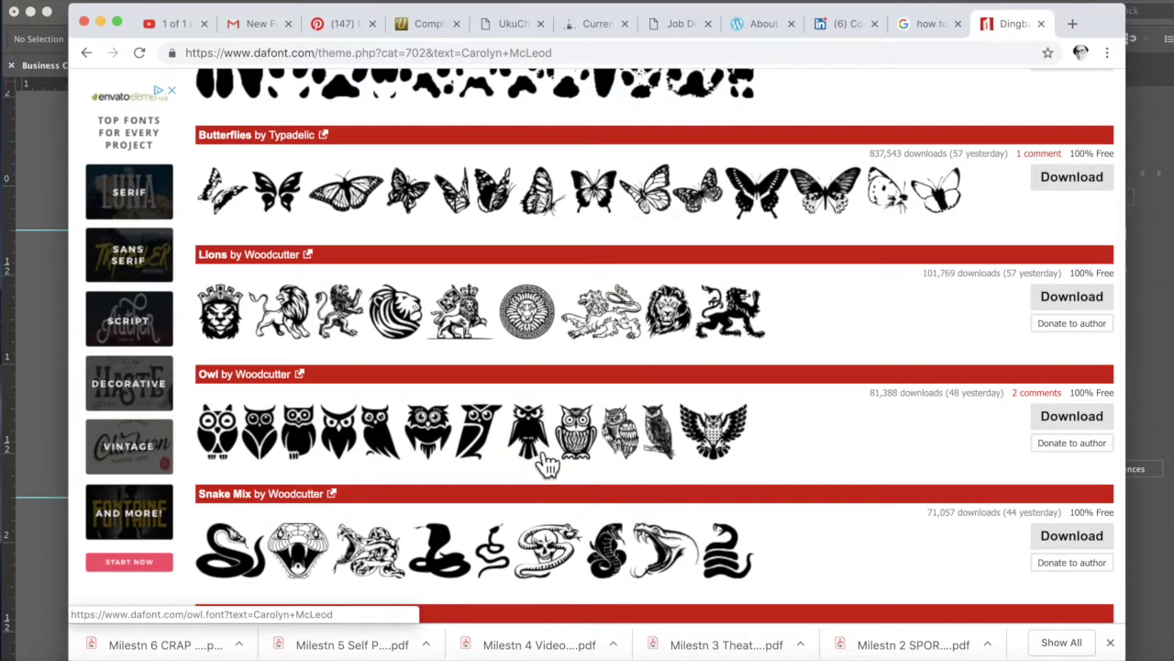
scroll(542, 458, down, 4)
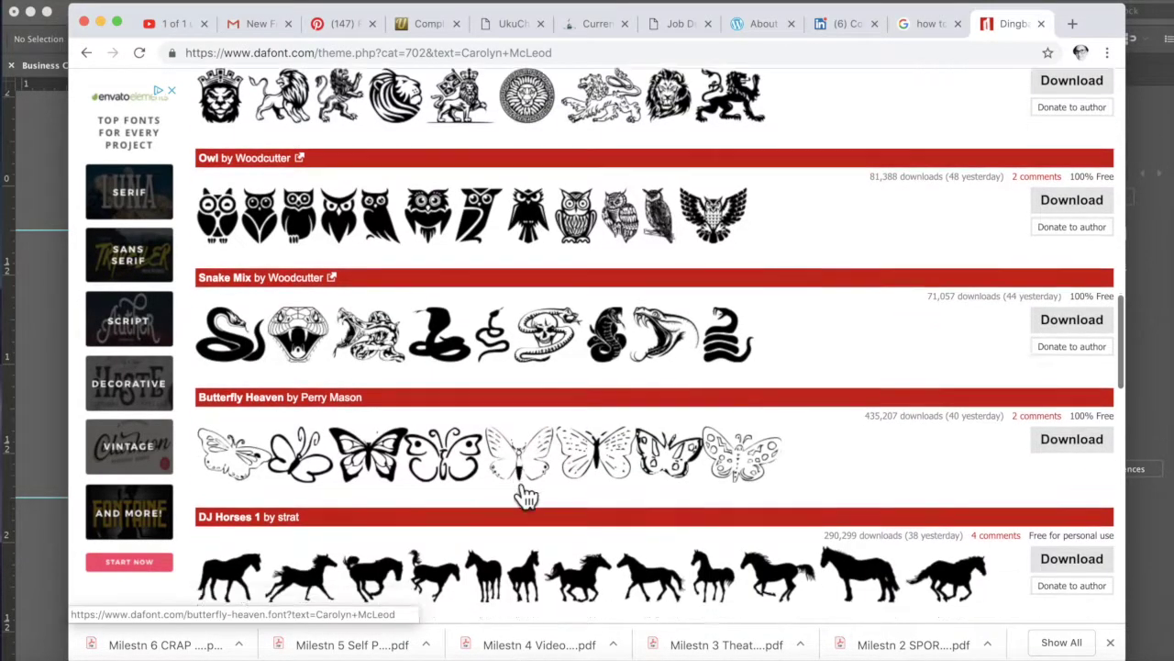
scroll(526, 496, down, 1)
scroll(580, 440, down, 6)
scroll(515, 518, down, 5)
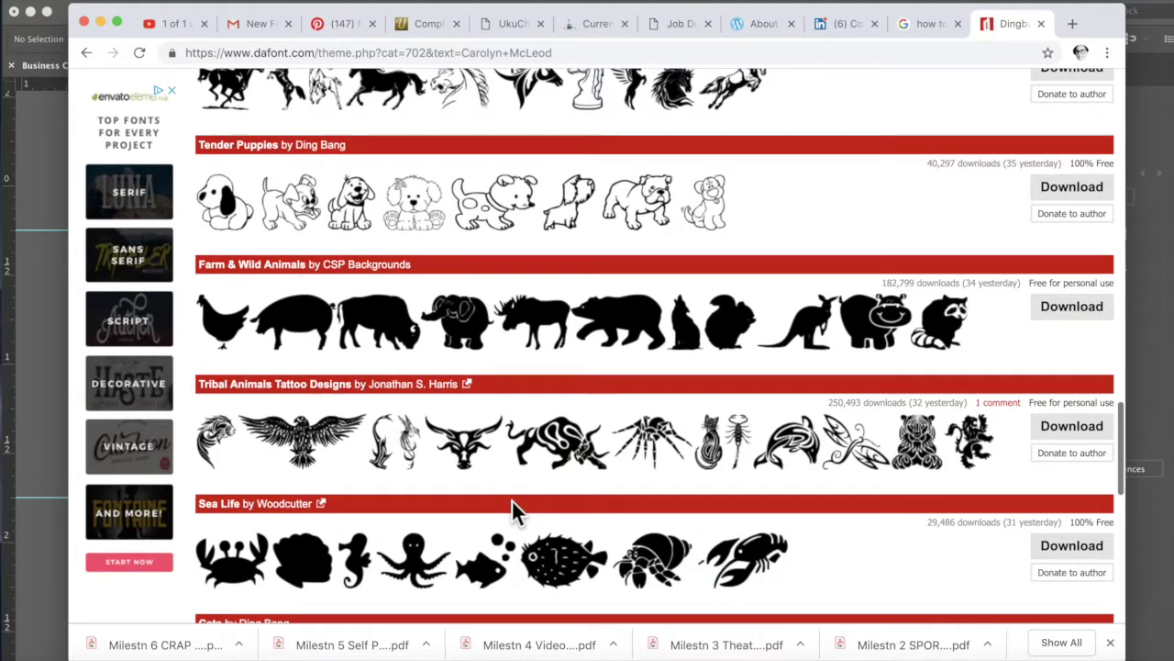
scroll(560, 513, down, 2)
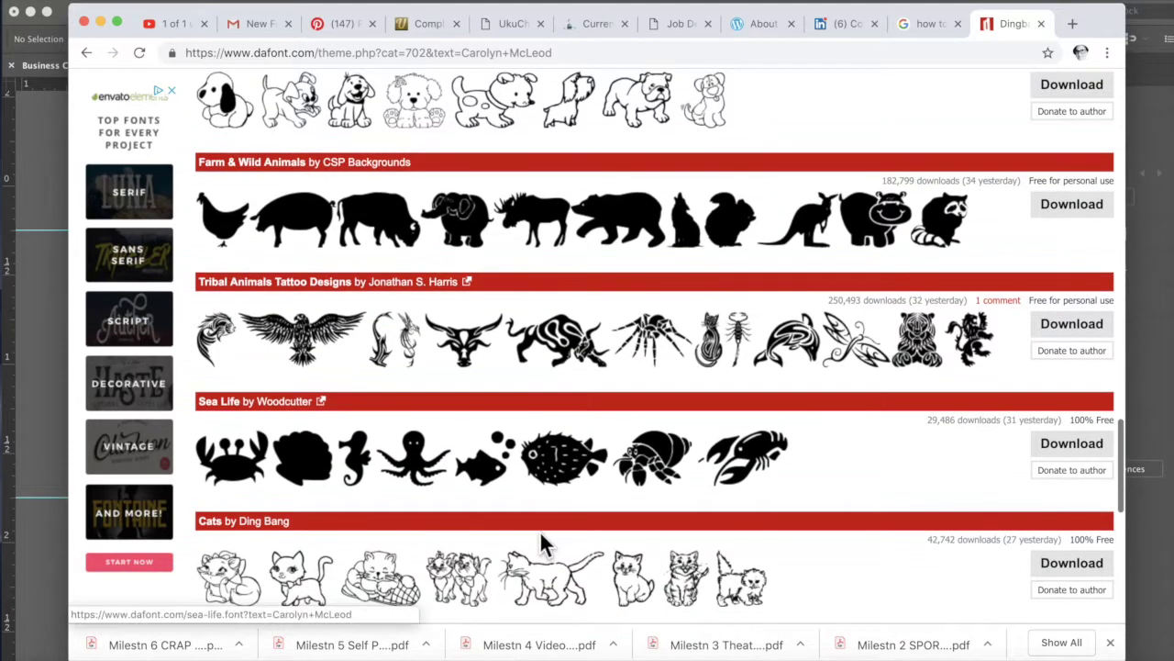
scroll(541, 543, down, 3)
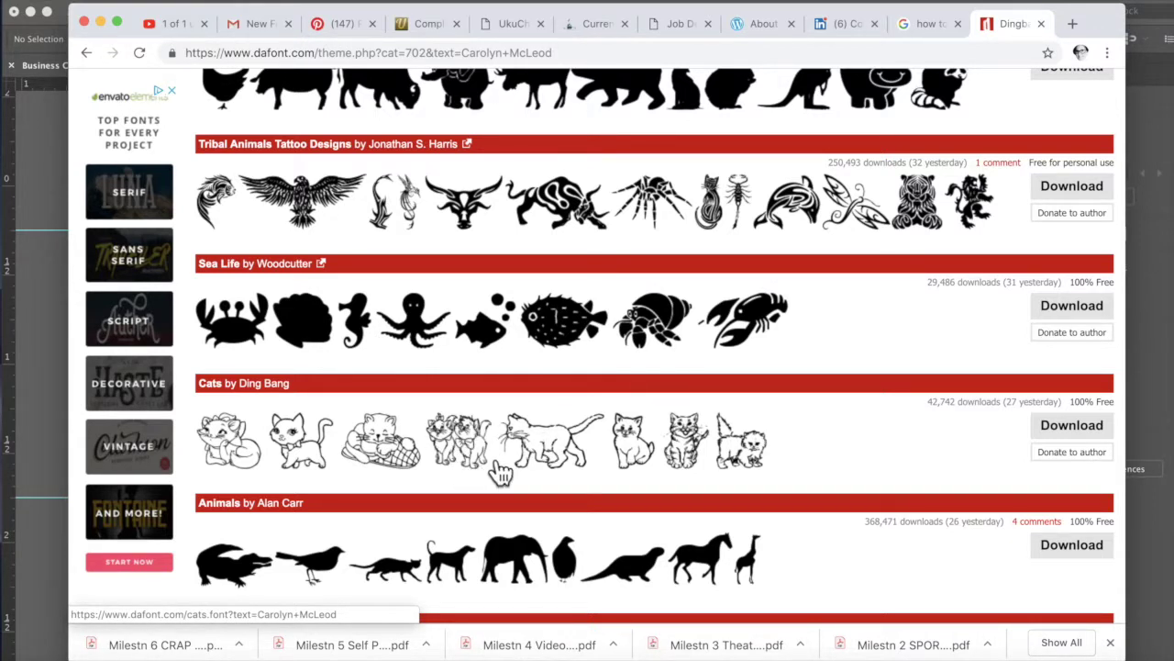
scroll(459, 454, down, 1)
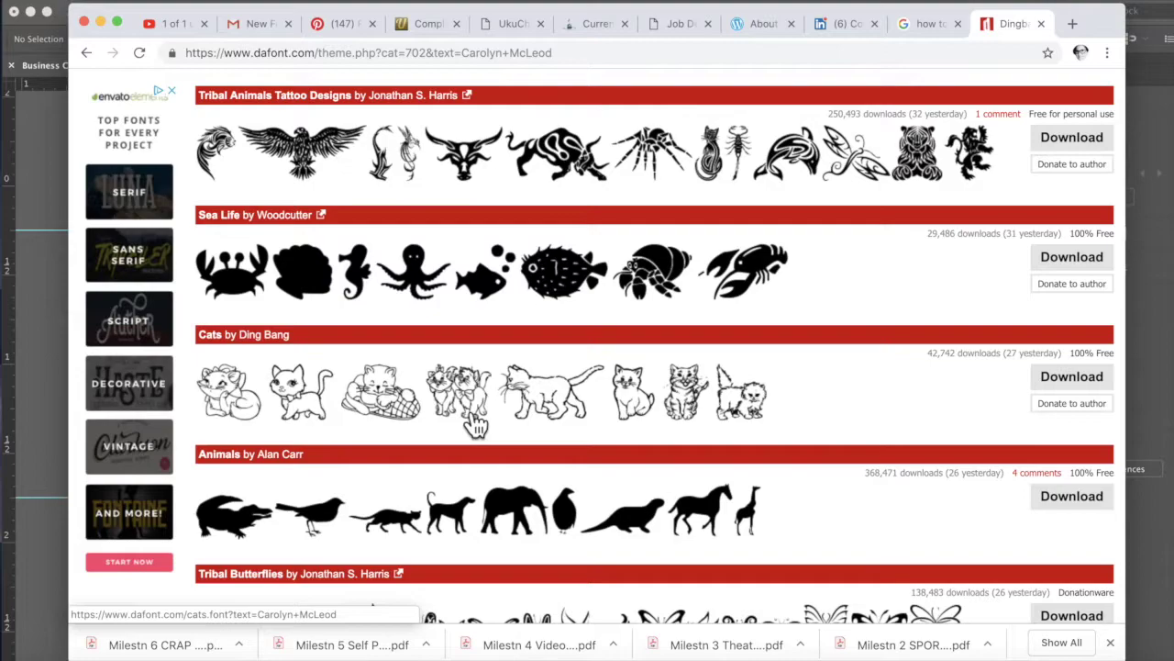
scroll(481, 422, down, 5)
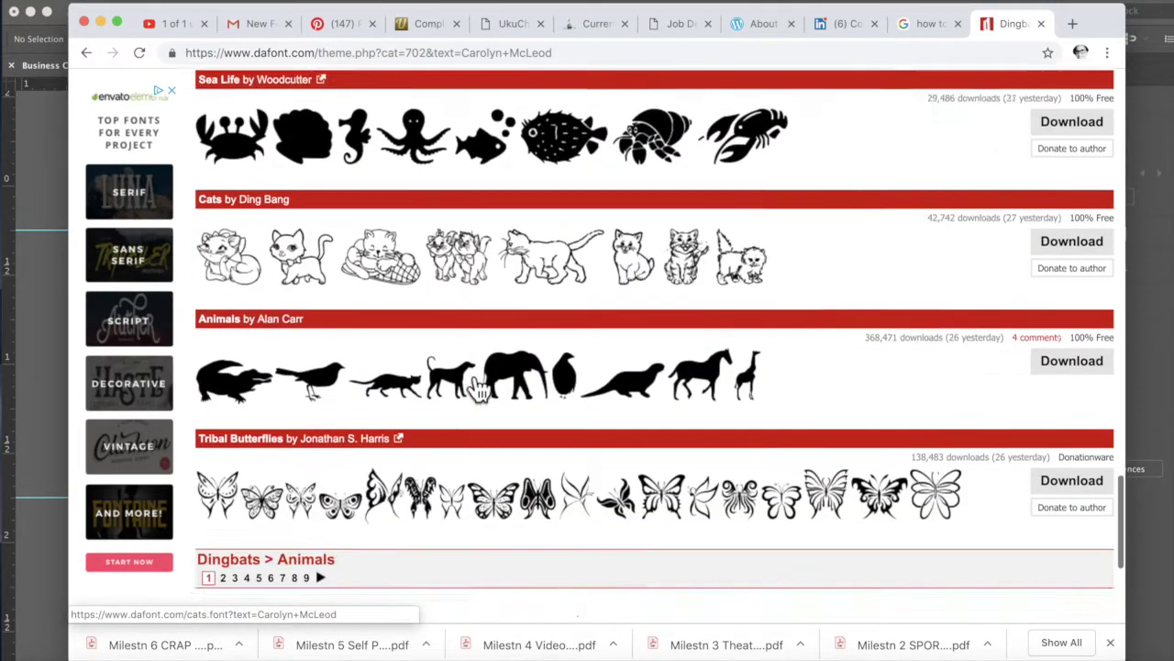
scroll(466, 379, up, 15)
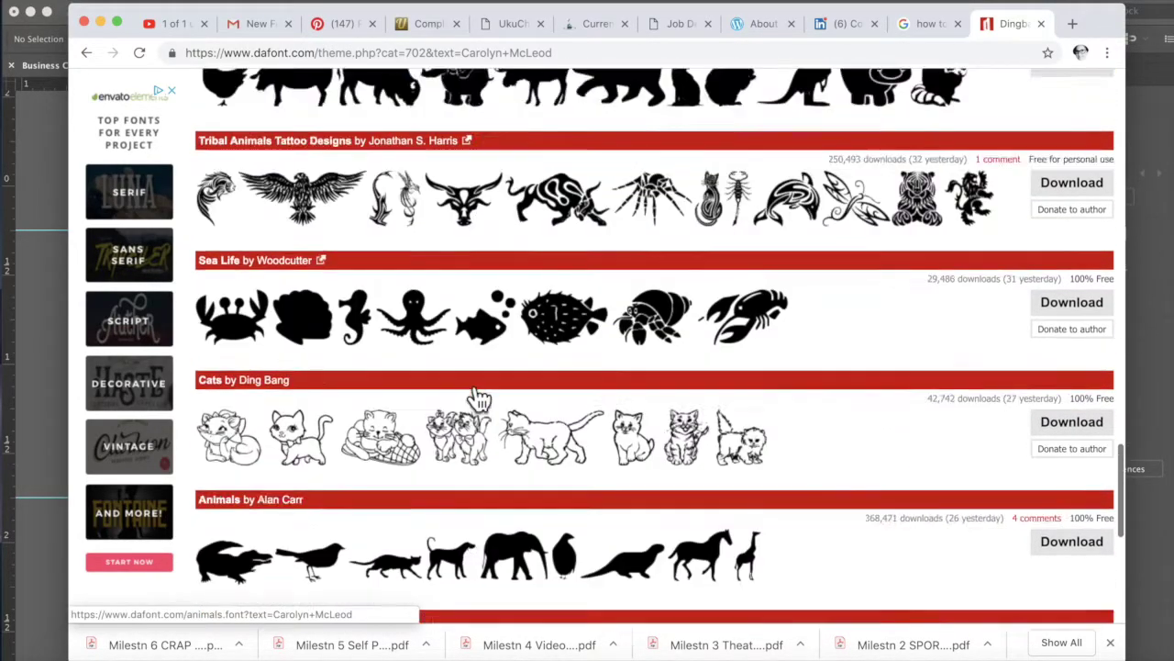
scroll(467, 380, up, 20)
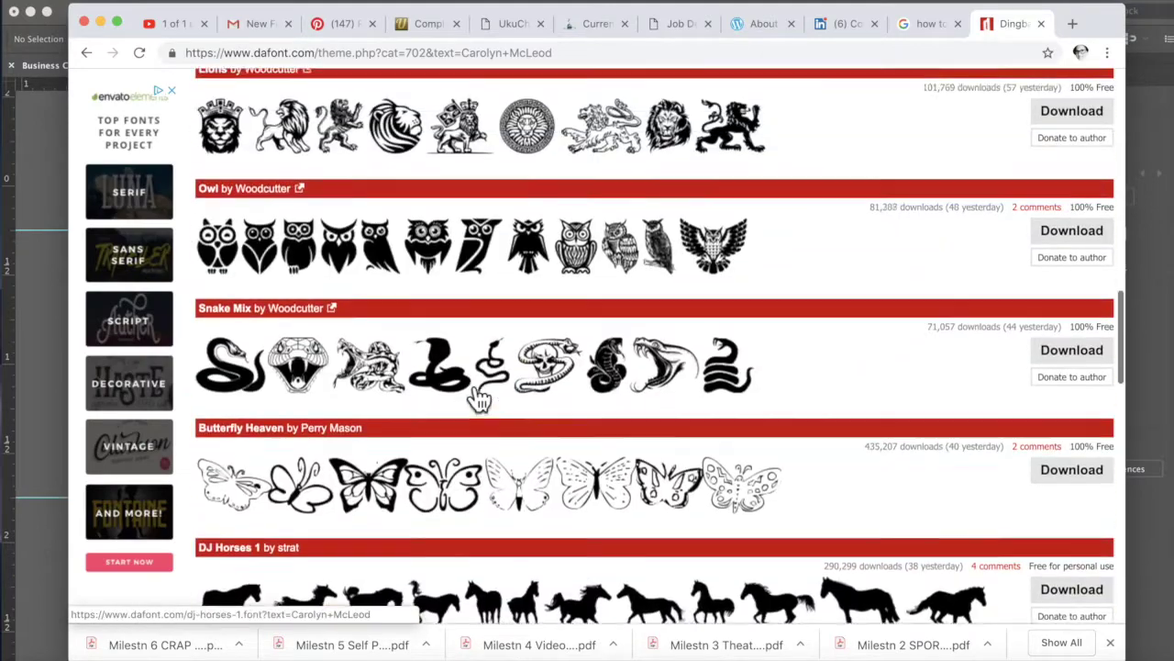
scroll(477, 397, up, 17)
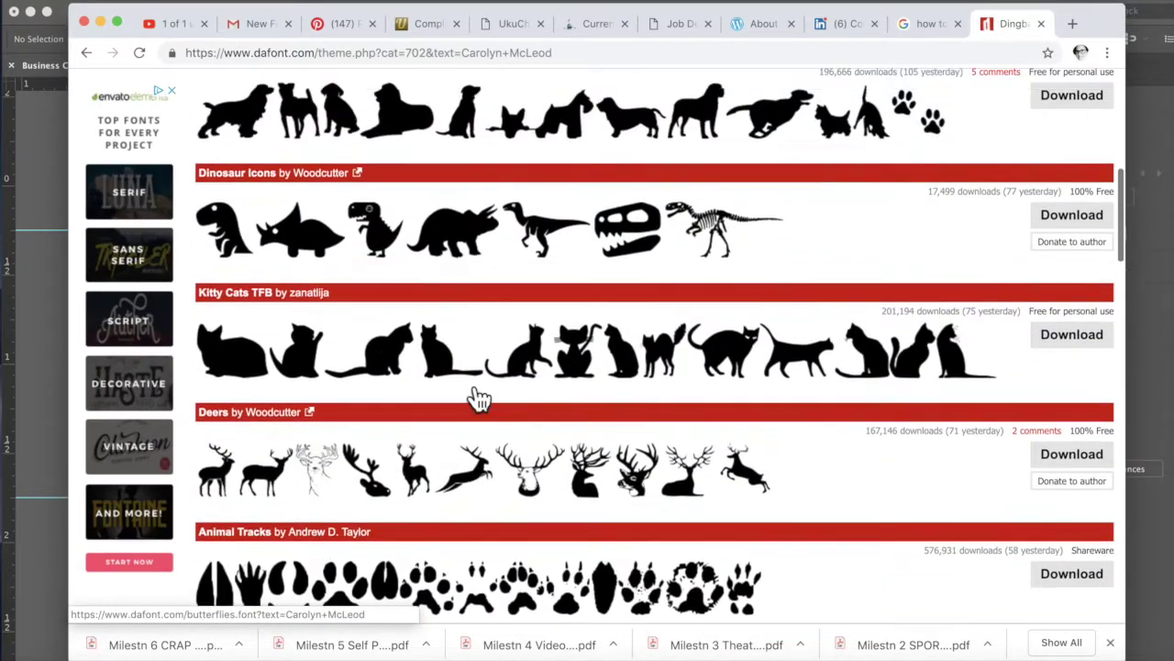
scroll(477, 396, up, 6)
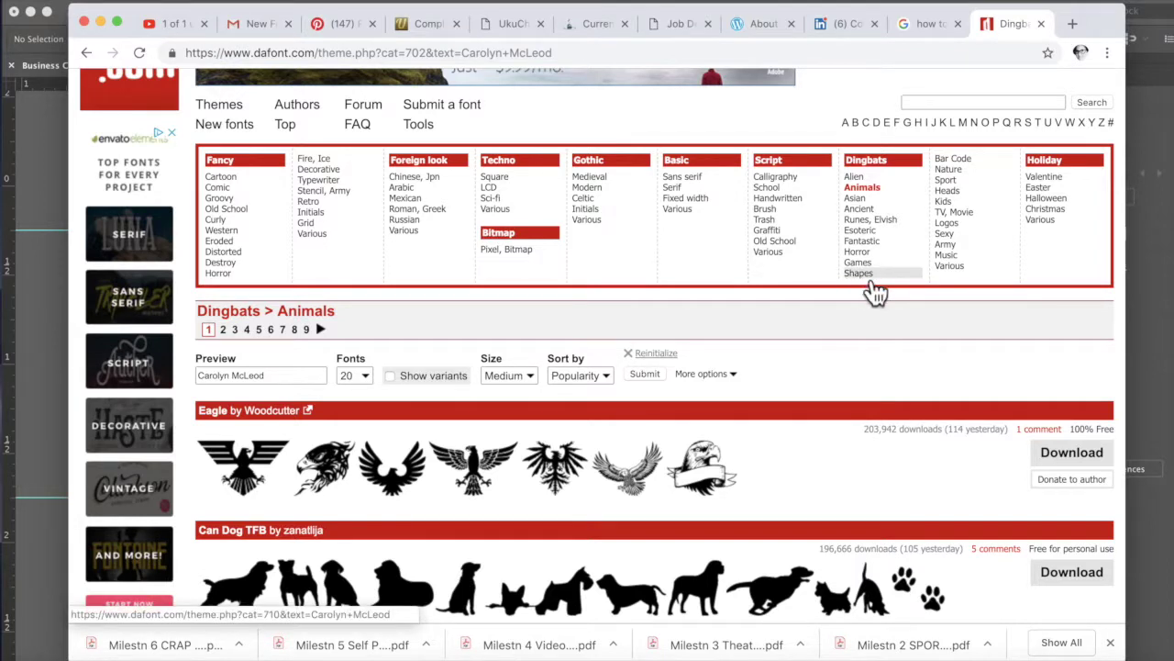
- Open Dingbats > Shapes and scroll down through its wreath, banner, swirl and frame fonts
click(872, 282)
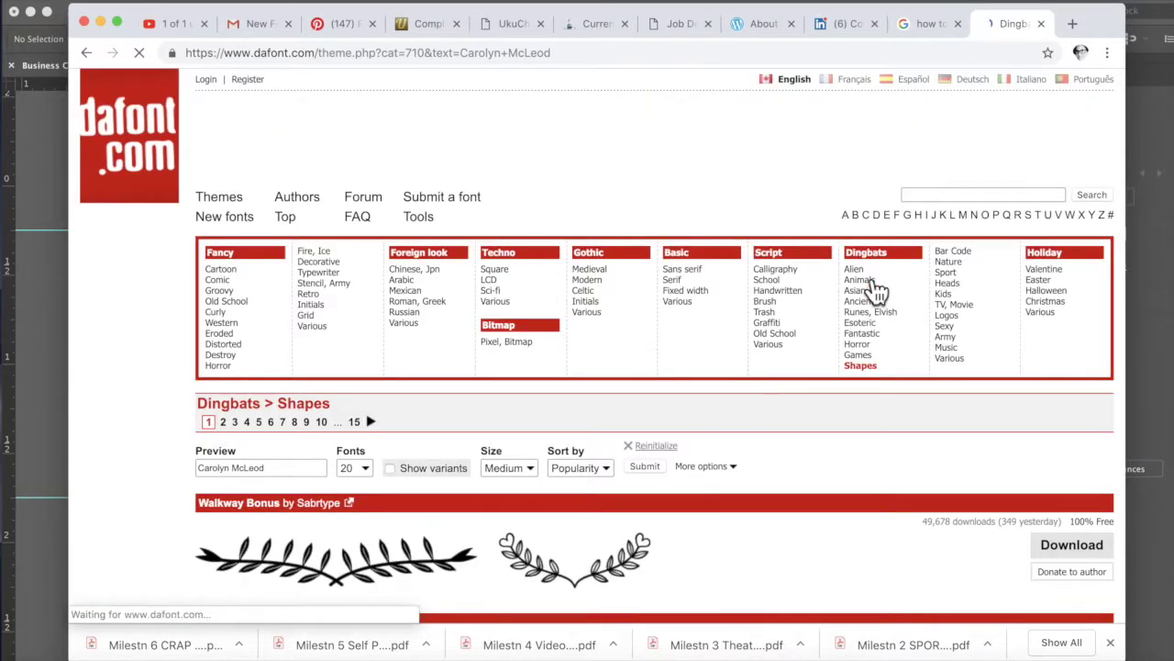
scroll(666, 441, down, 4)
scroll(666, 434, down, 3)
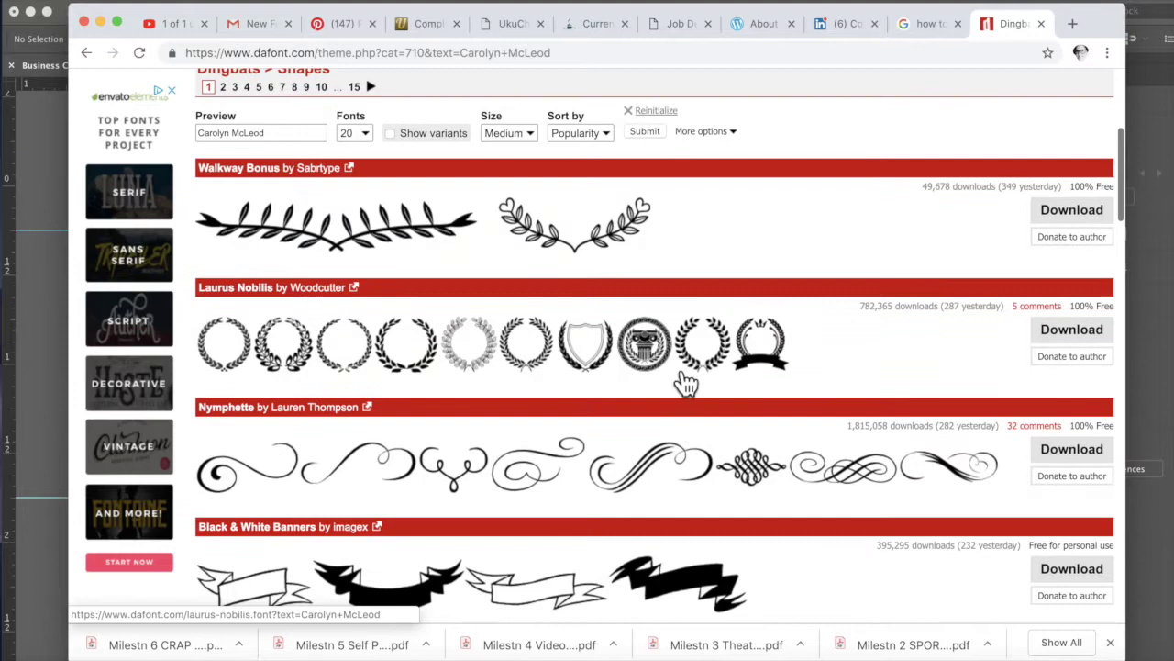
scroll(584, 463, down, 5)
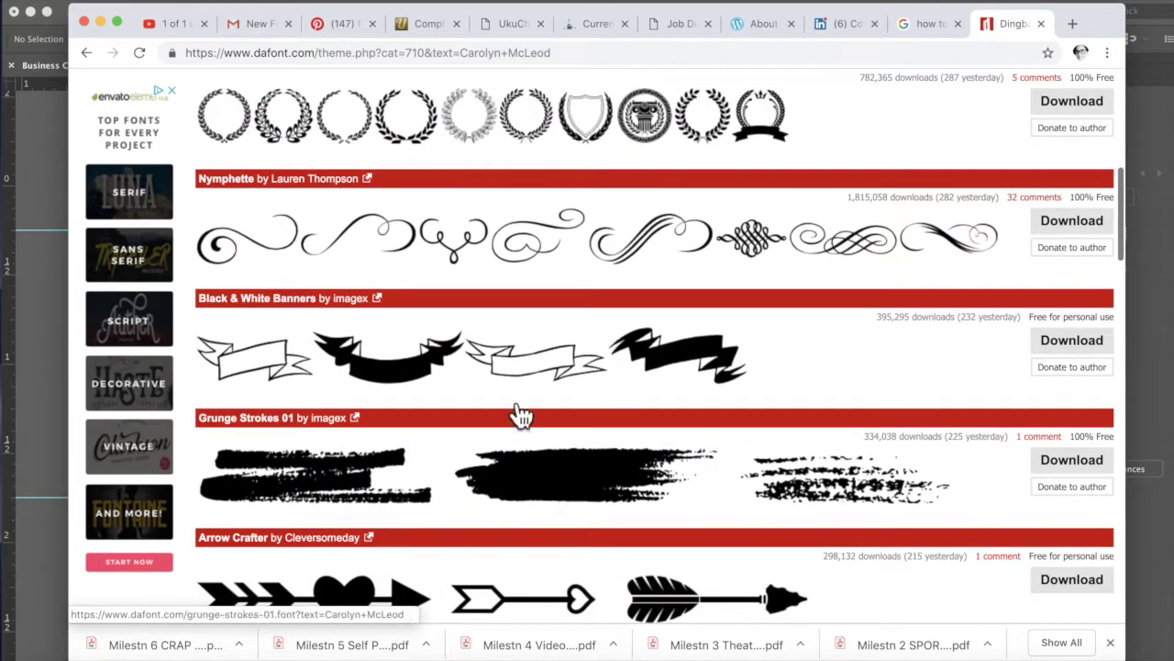
scroll(566, 477, down, 6)
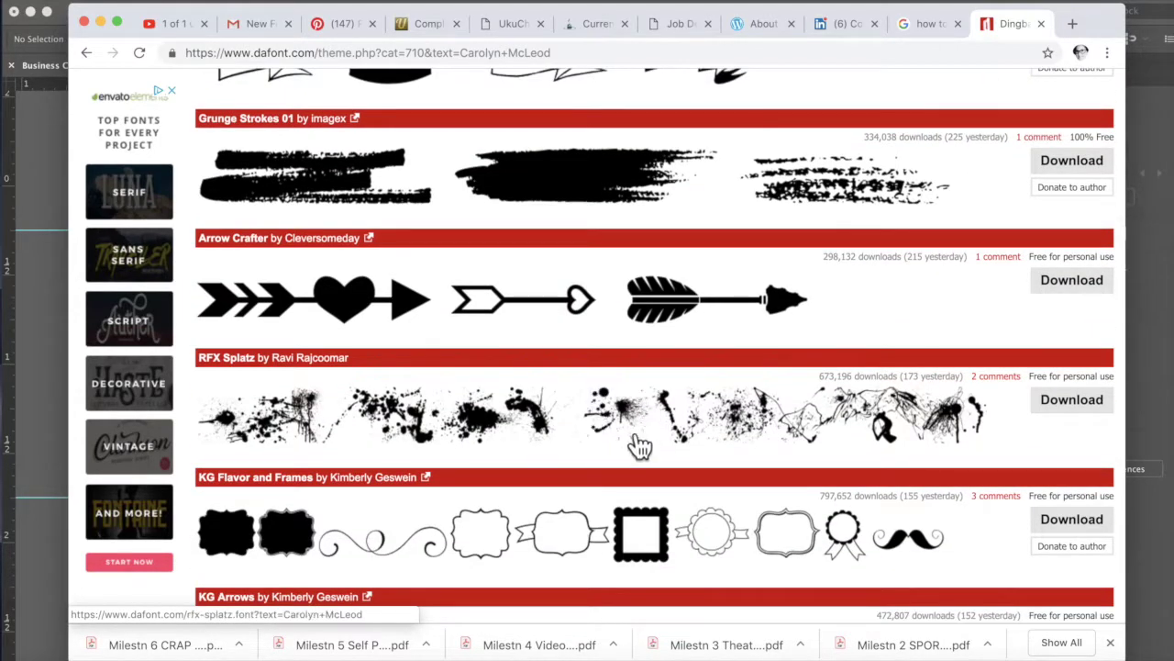
scroll(629, 432, down, 7)
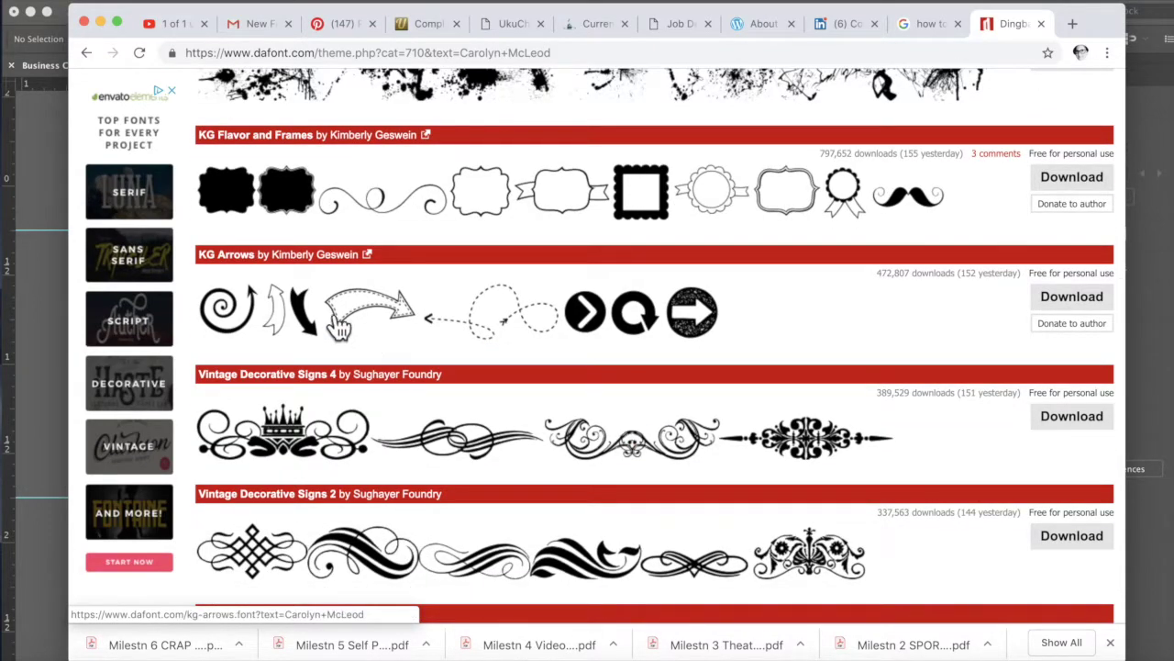
scroll(456, 440, down, 8)
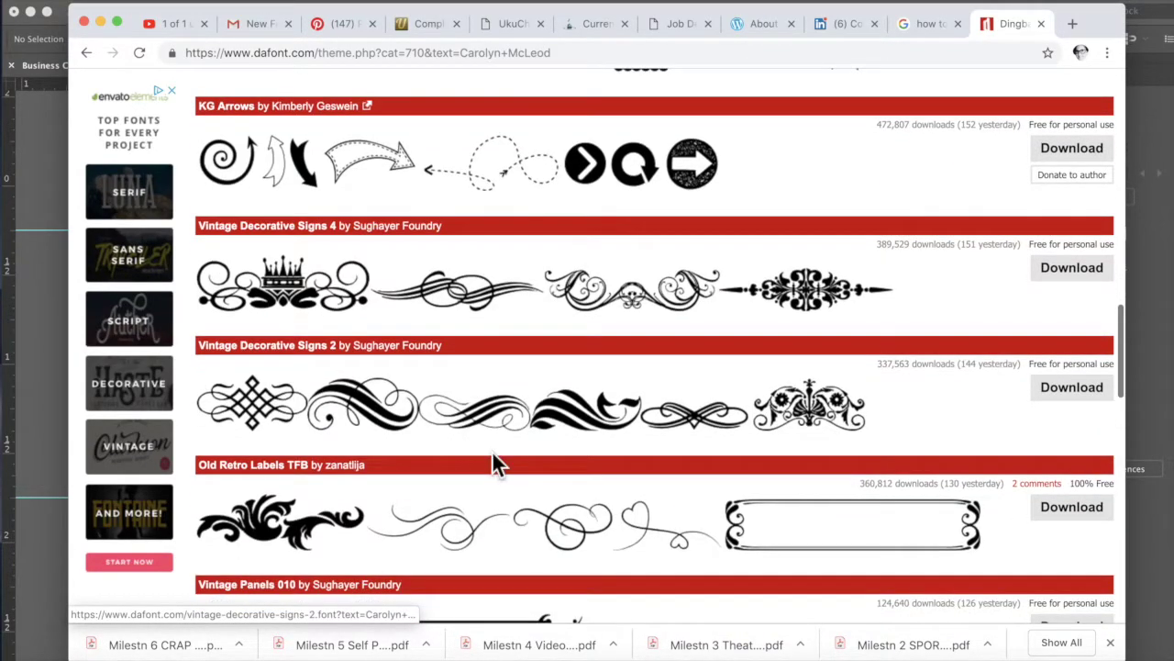
scroll(492, 460, down, 7)
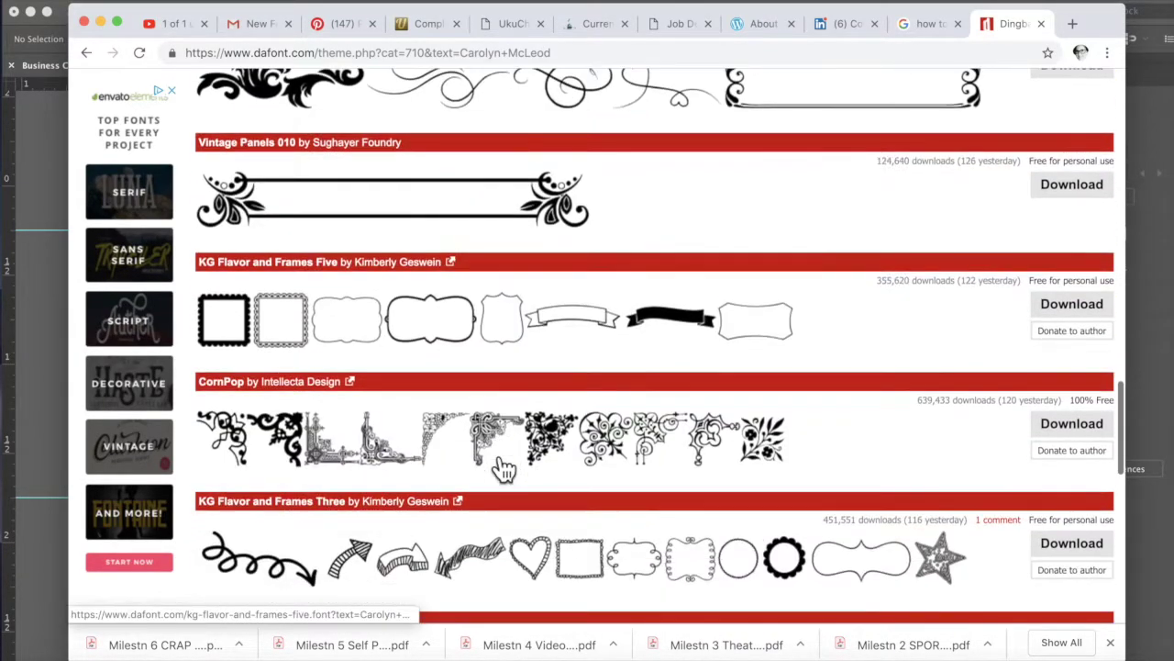
scroll(508, 480, down, 5)
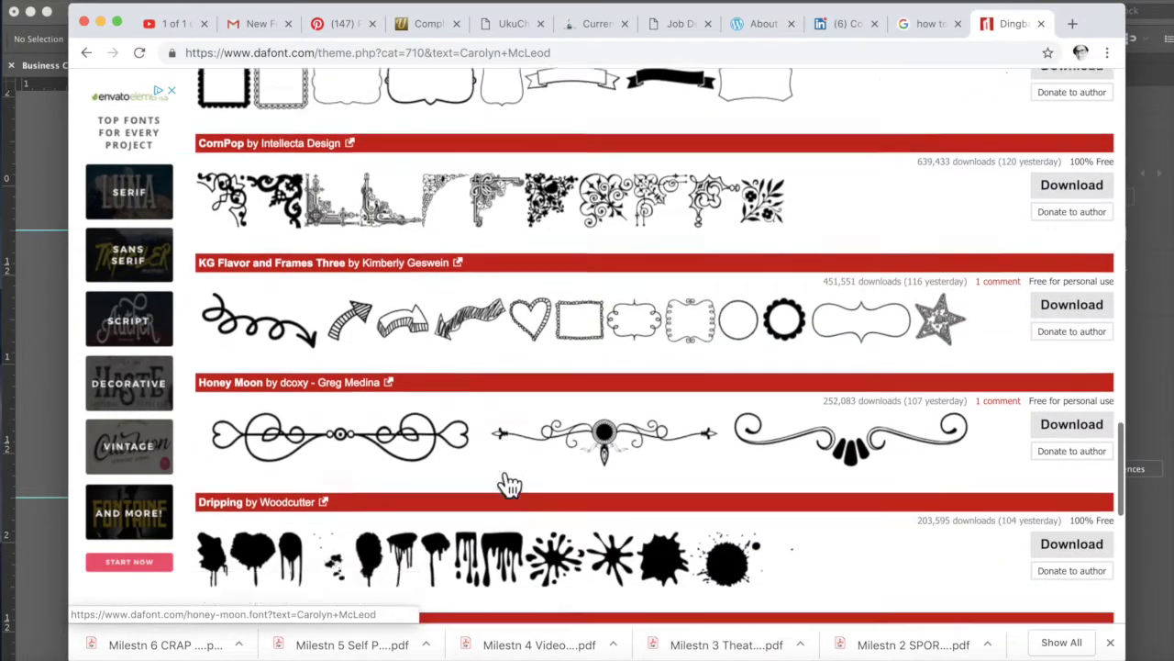
scroll(567, 463, down, 4)
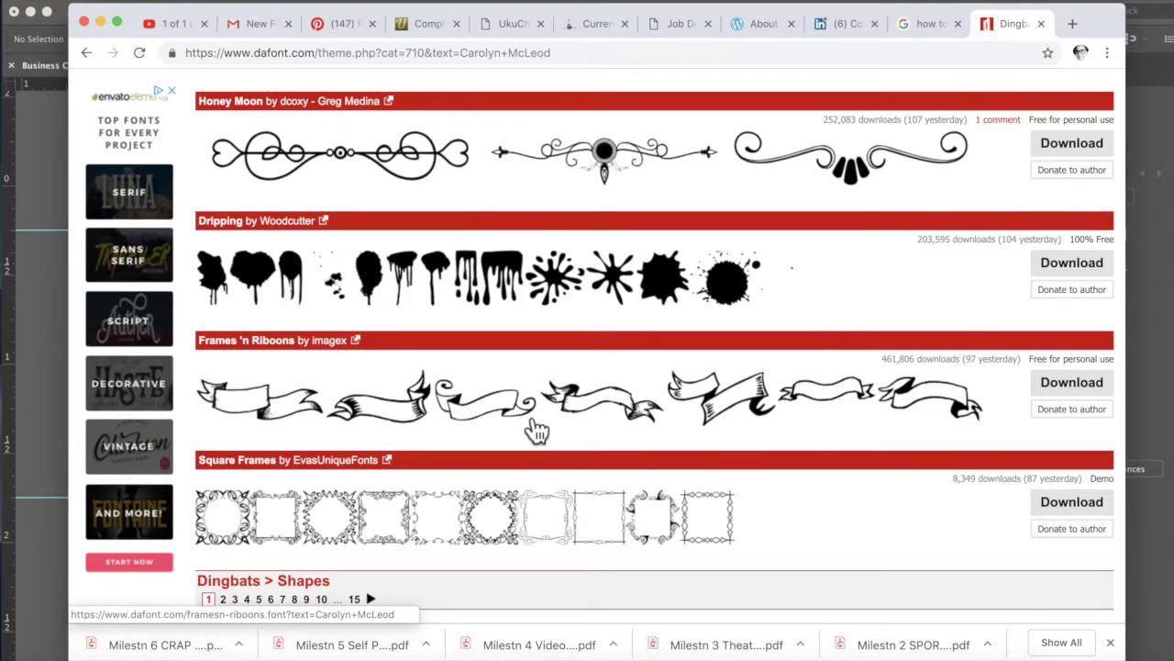
- Scroll back to the top and switch to the Dingbats > Nature category
scroll(537, 431, up, 20)
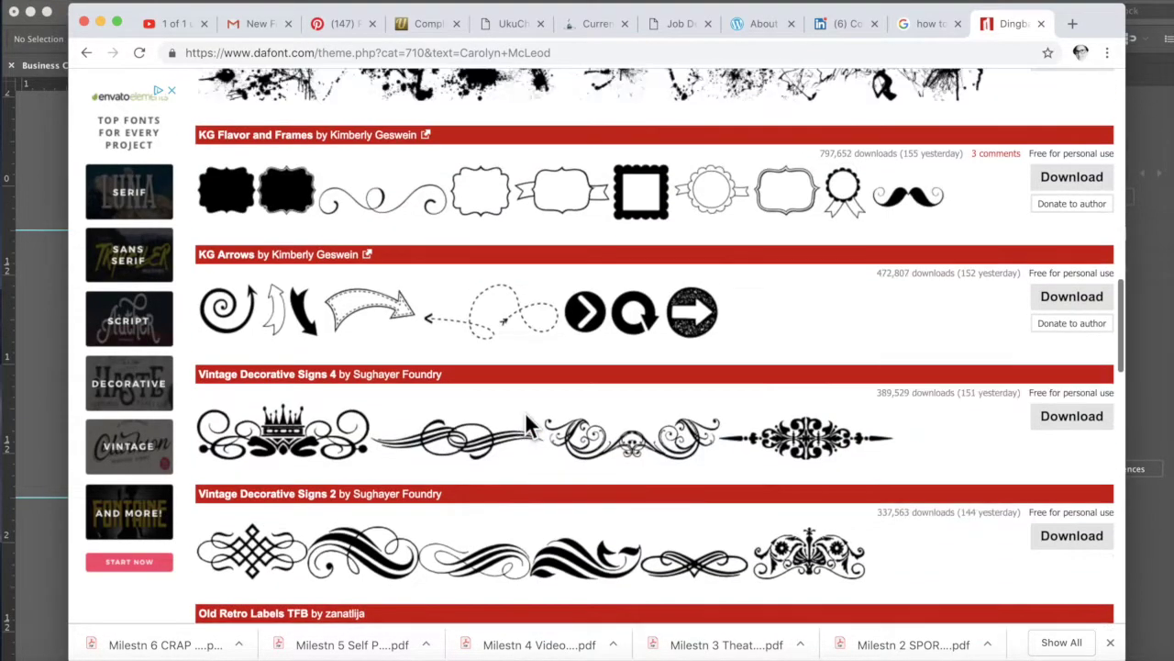
scroll(526, 417, up, 16)
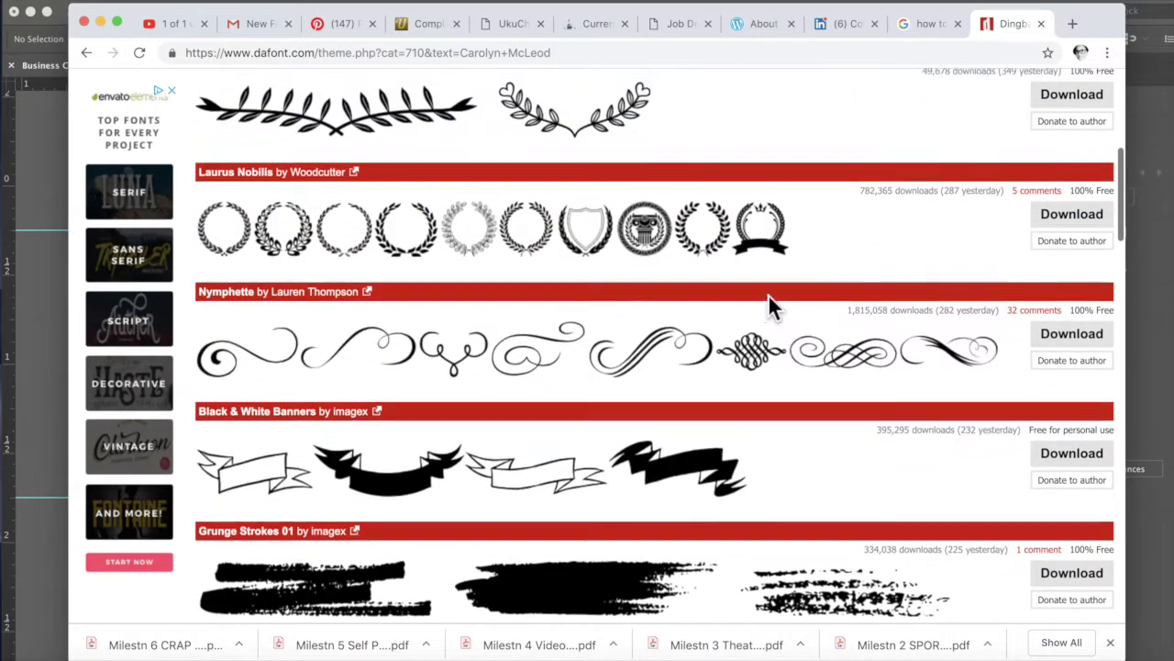
scroll(769, 297, up, 8)
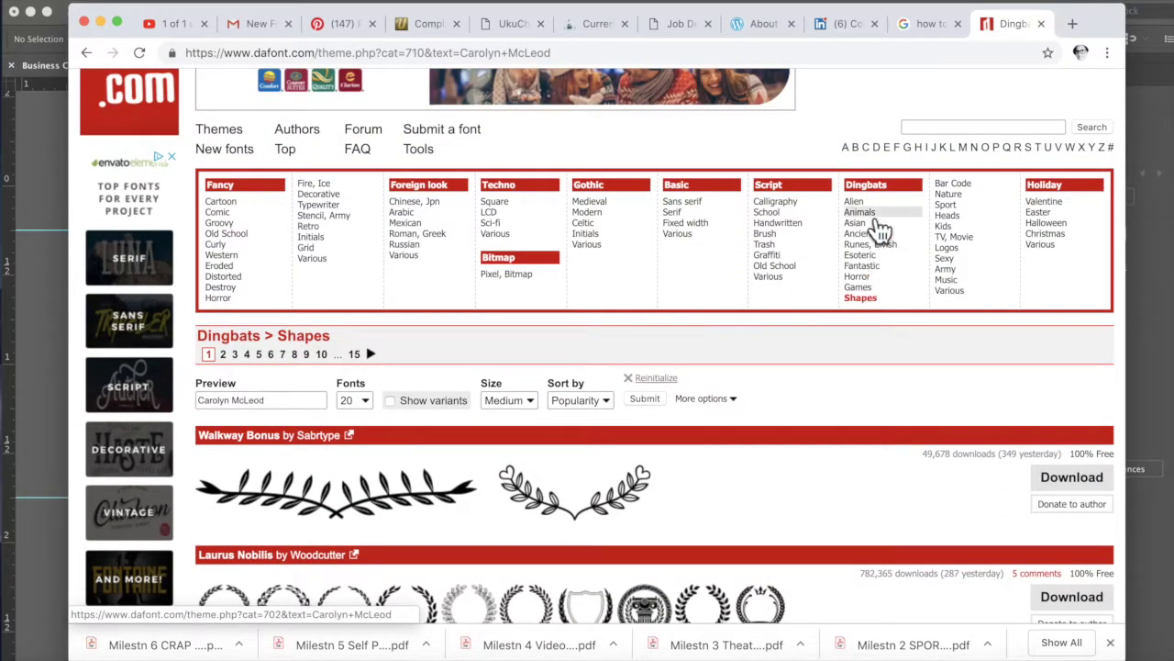
click(952, 198)
- Scroll through page 1 of the Nature fonts, including Trees TFB, Hibiscus and Floralia
scroll(701, 498, down, 3)
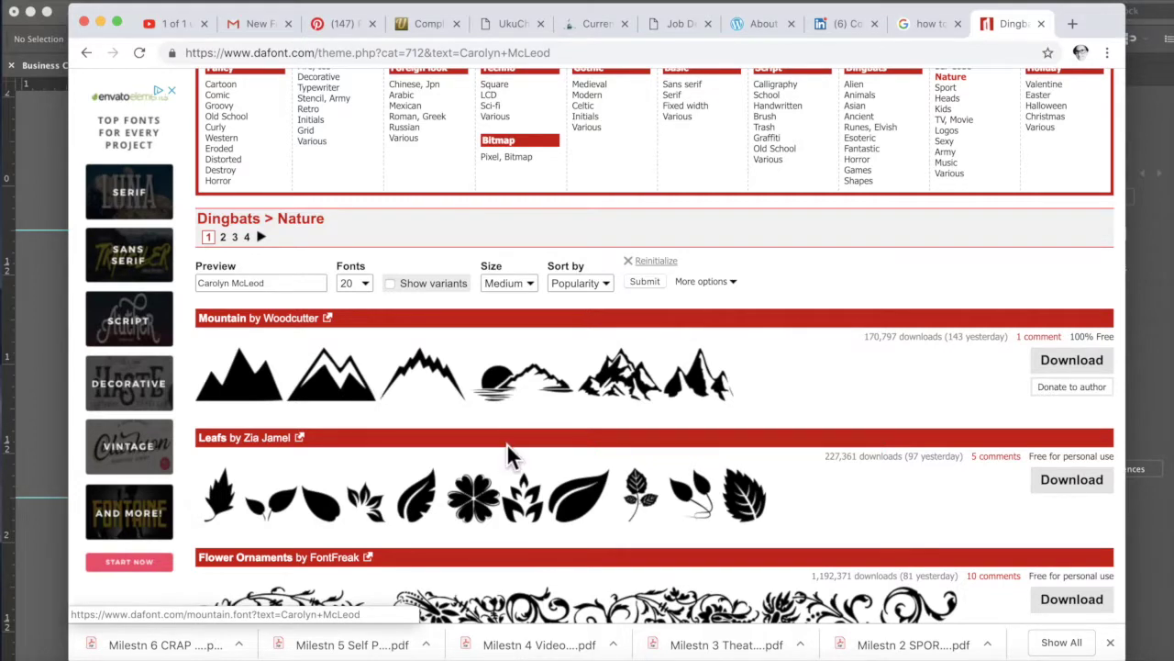
scroll(503, 441, down, 3)
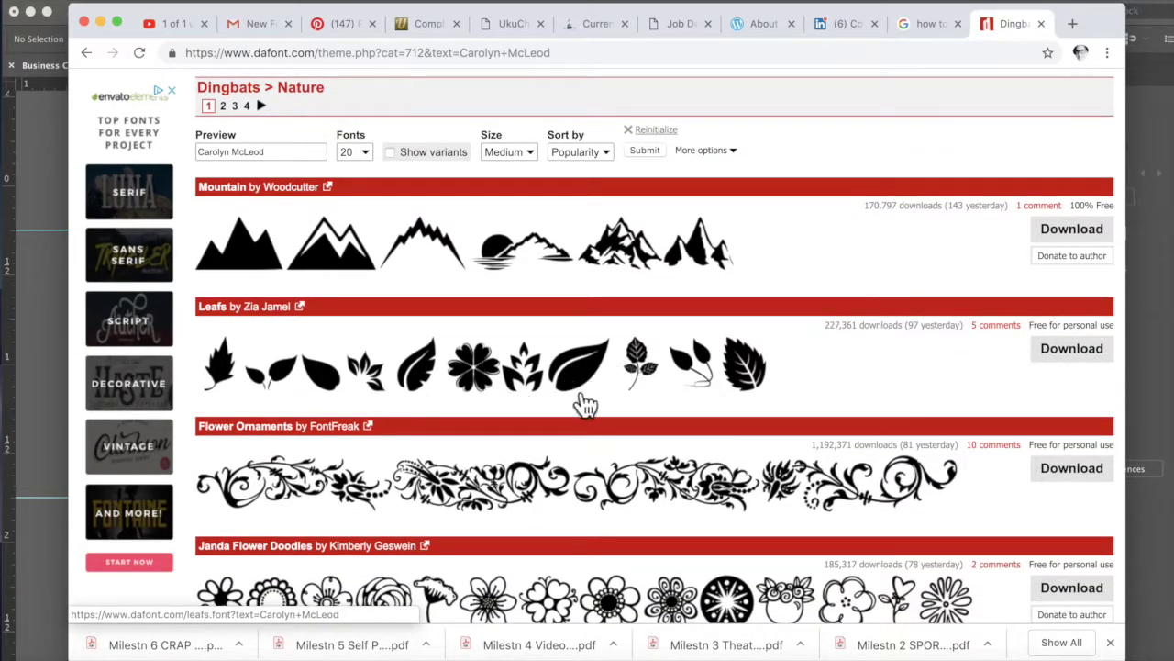
scroll(592, 392, down, 7)
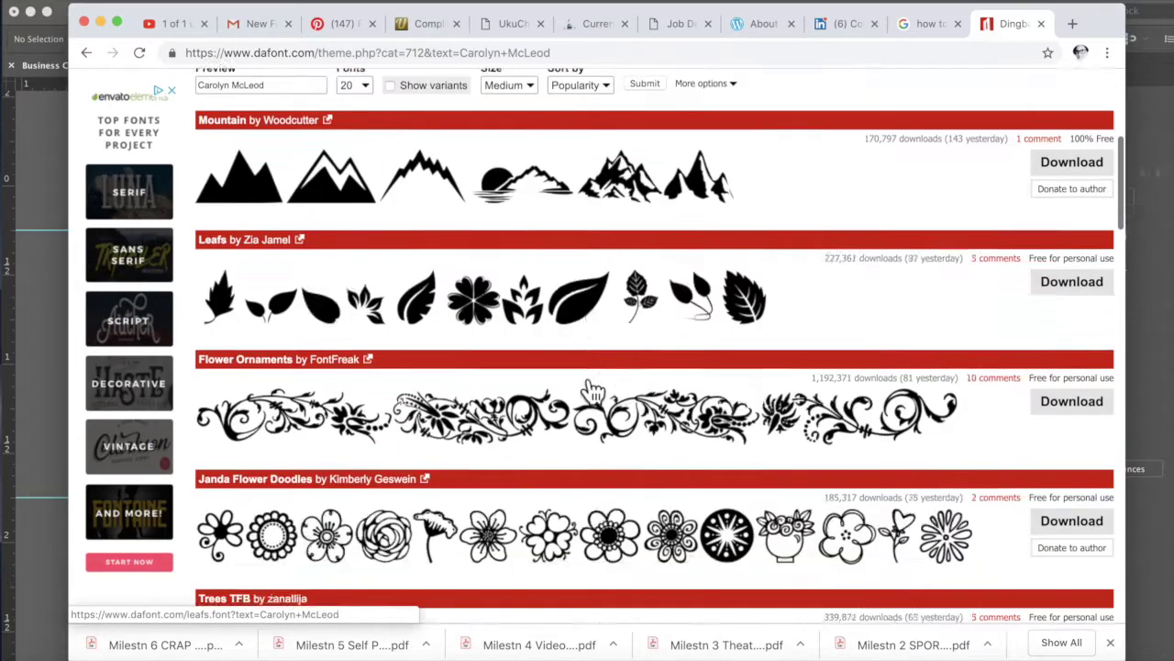
scroll(573, 442, down, 15)
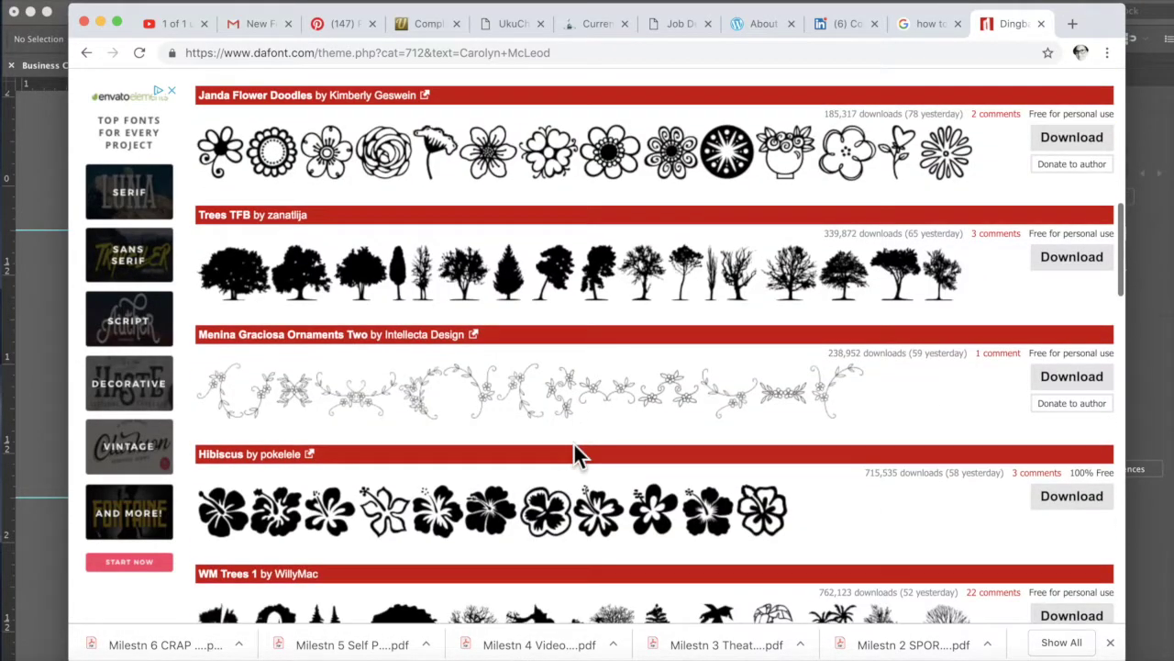
scroll(573, 442, down, 16)
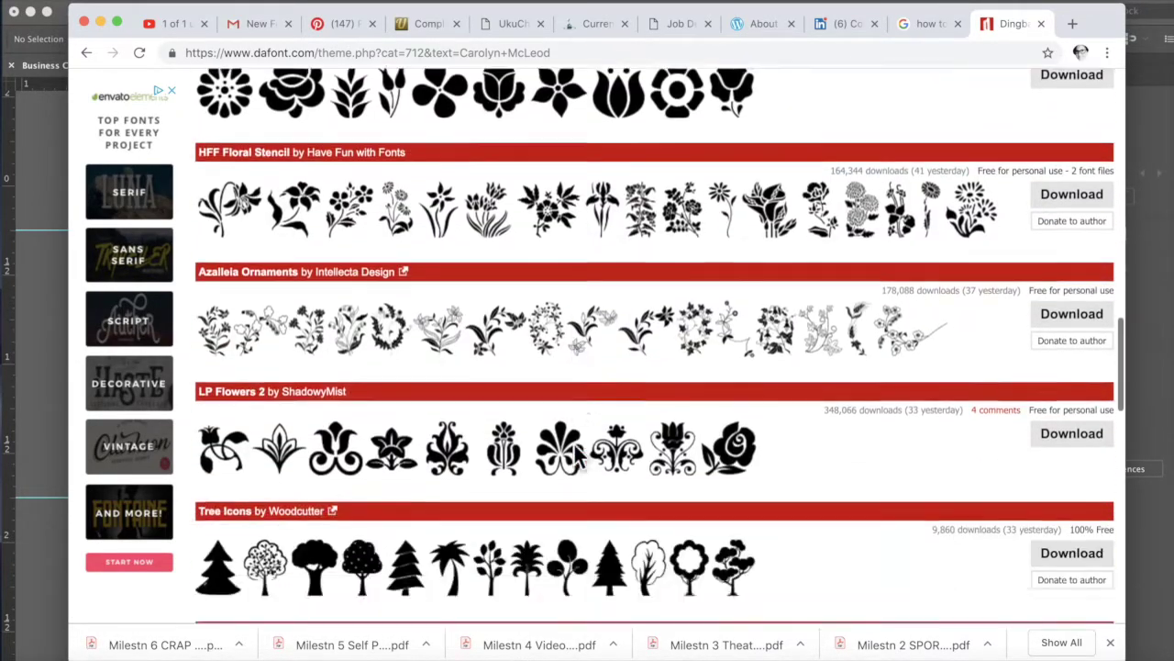
scroll(576, 451, down, 9)
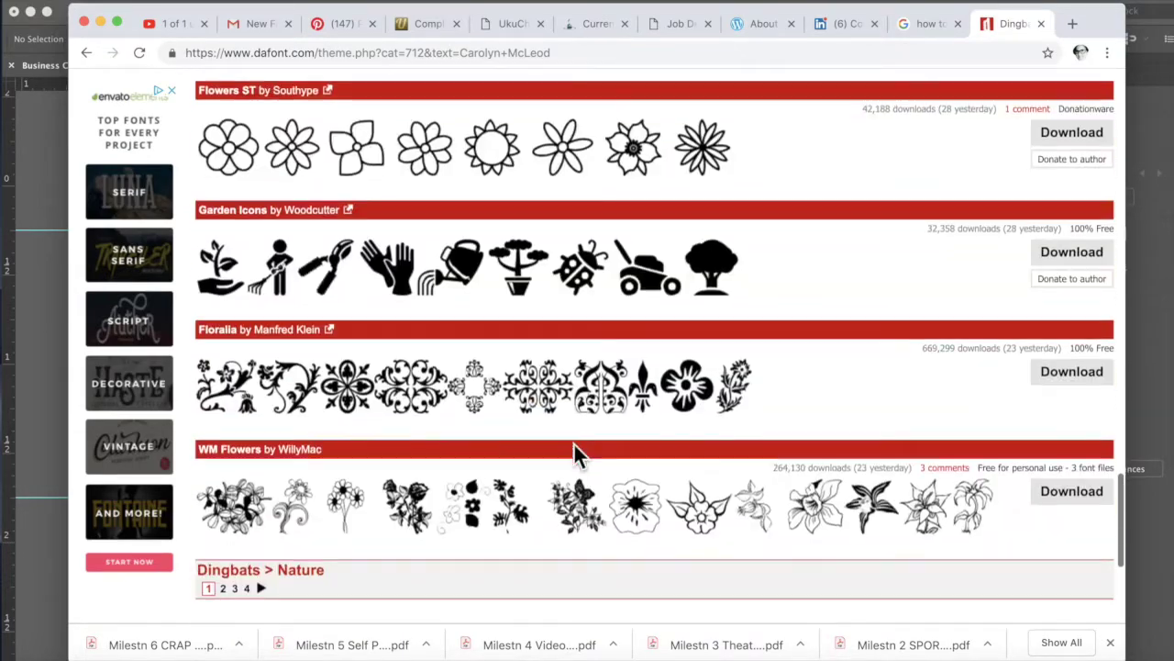
scroll(582, 456, up, 12)
scroll(585, 459, up, 9)
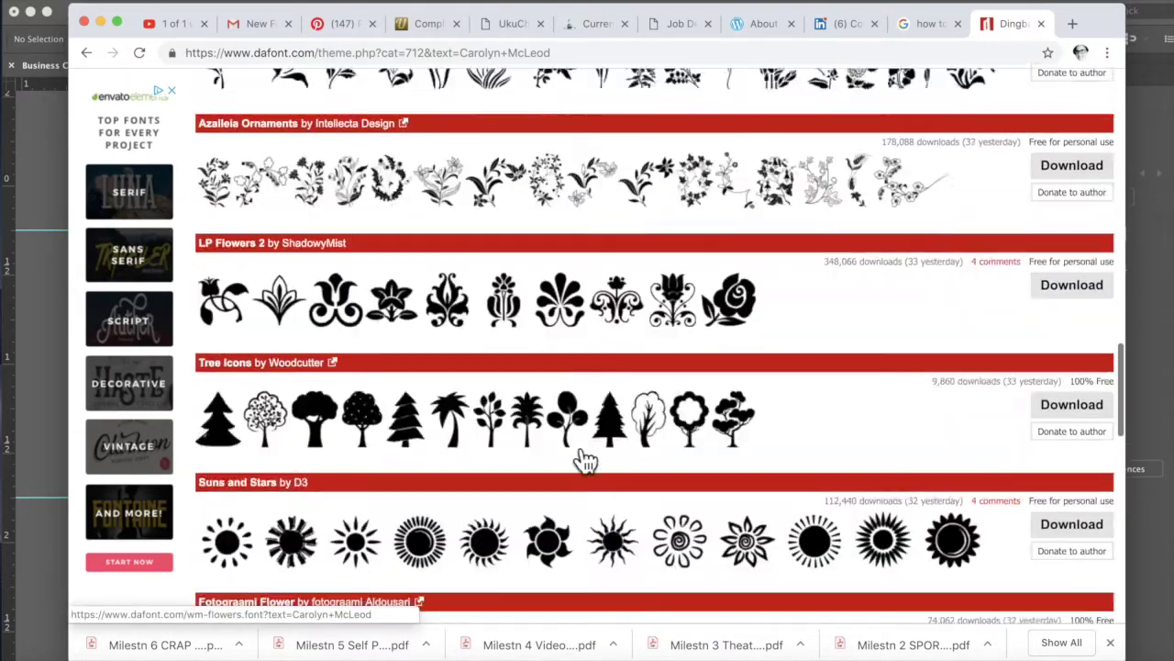
scroll(576, 454, down, 14)
scroll(573, 442, down, 3)
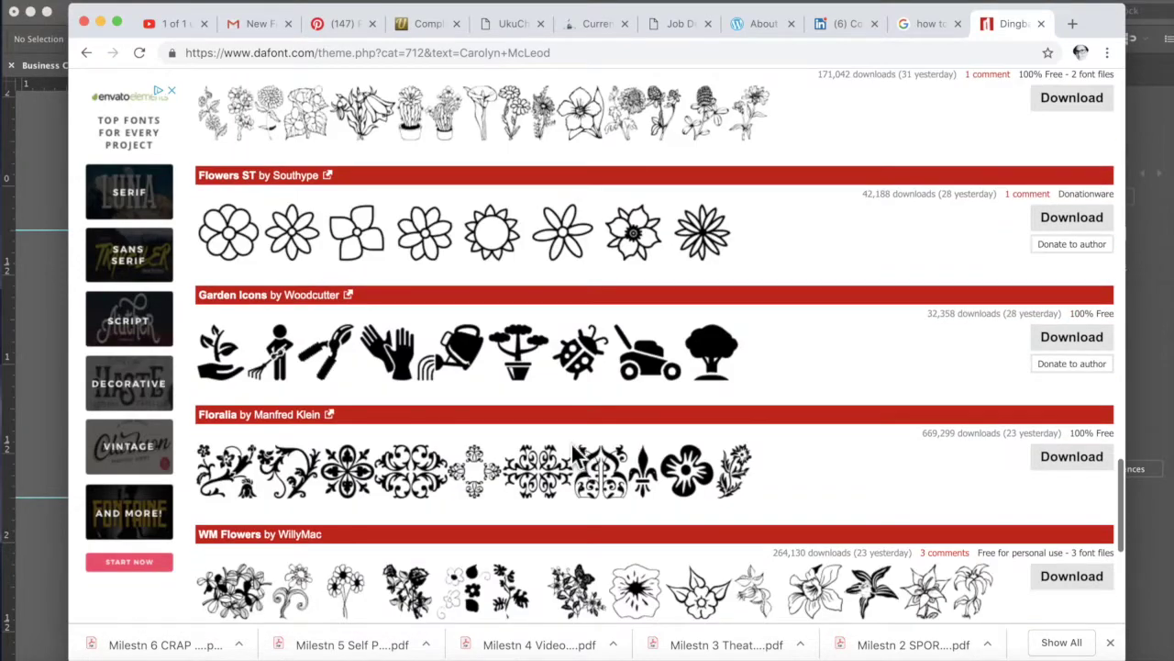
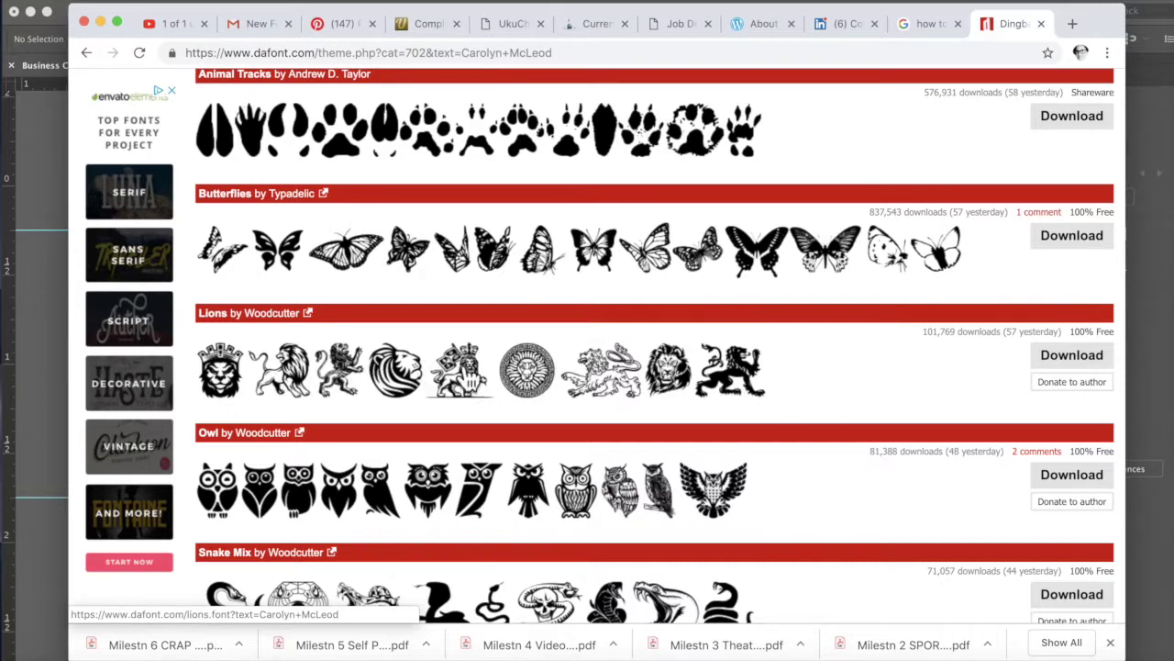
- Open the Lions font page by Woodcutter from DaFont's animal dingbats listing
click(482, 390)
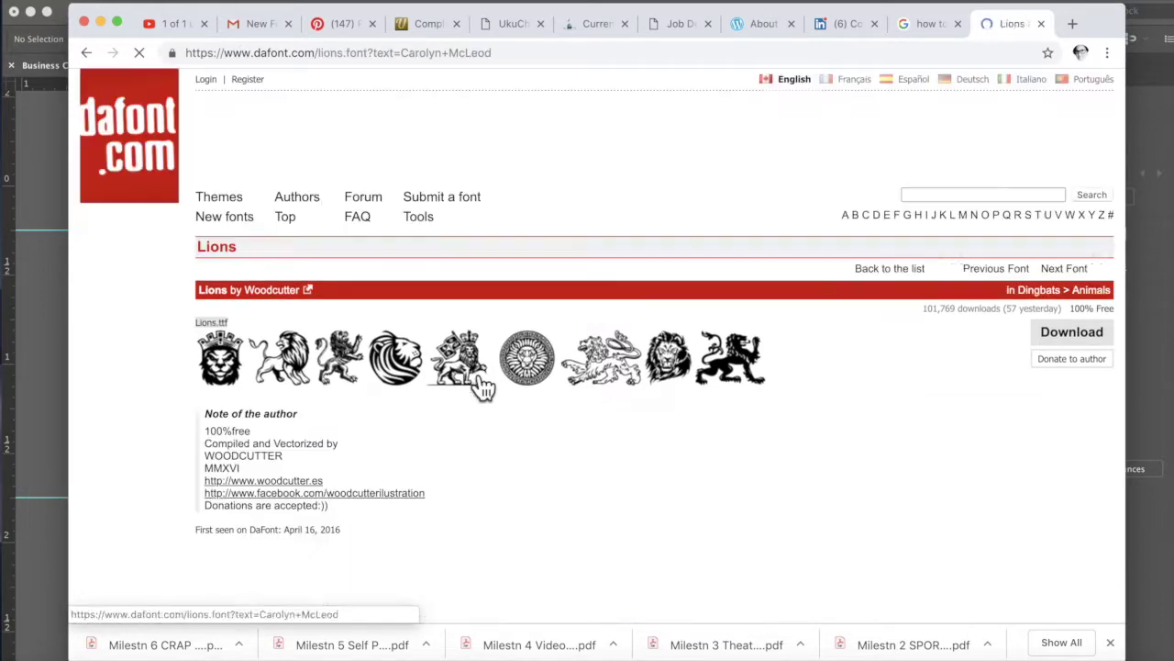
- Scroll up and down the Lions font's character map to inspect its lion glyphs
scroll(483, 398, down, 4)
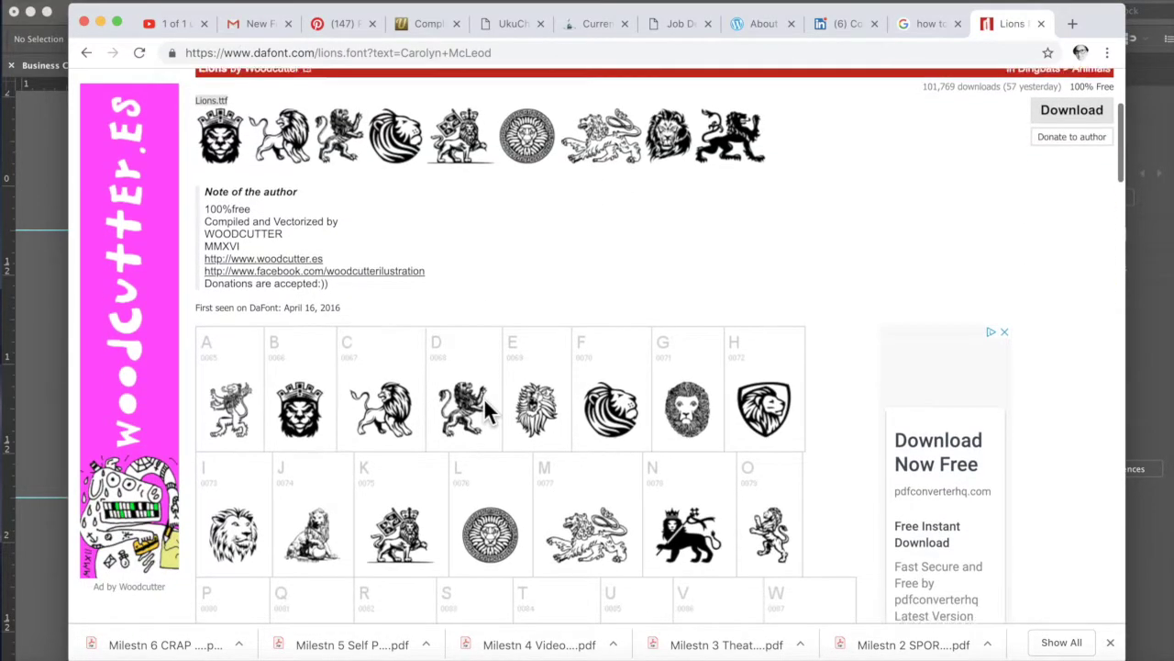
scroll(467, 346, up, 2)
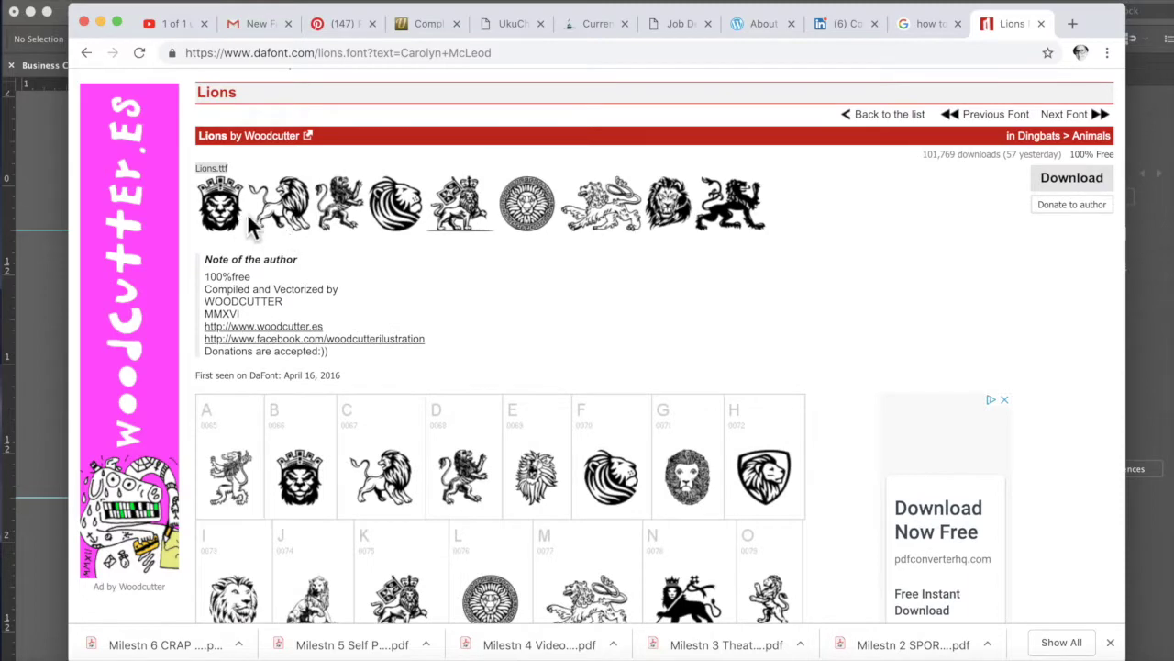
scroll(630, 353, down, 3)
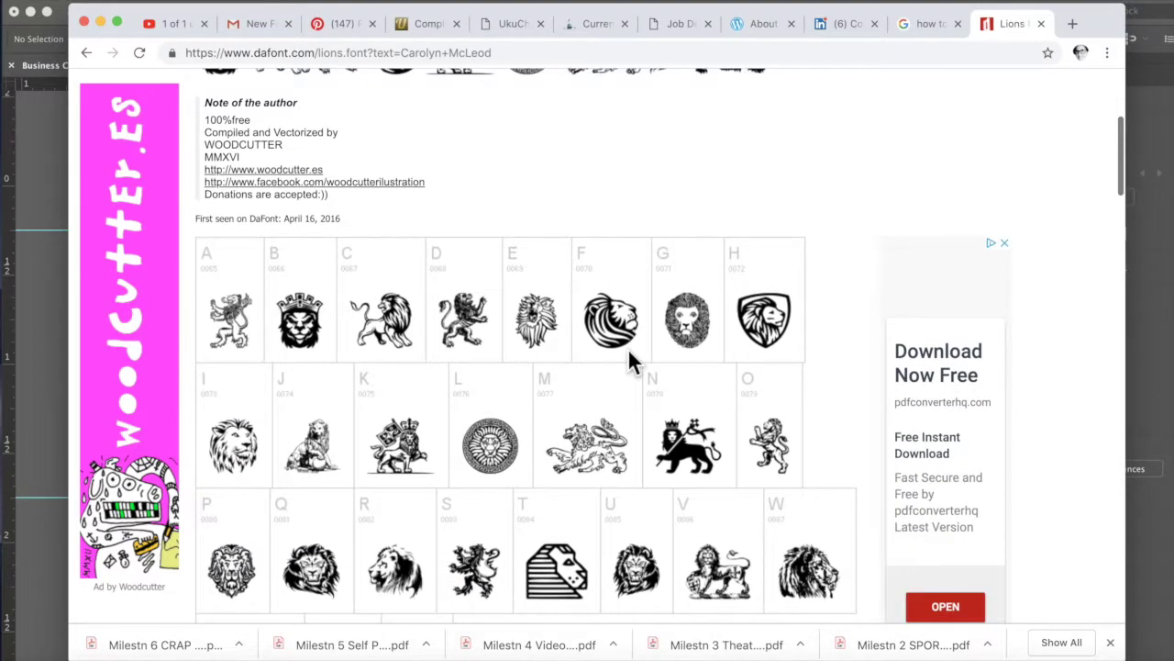
scroll(628, 353, down, 1)
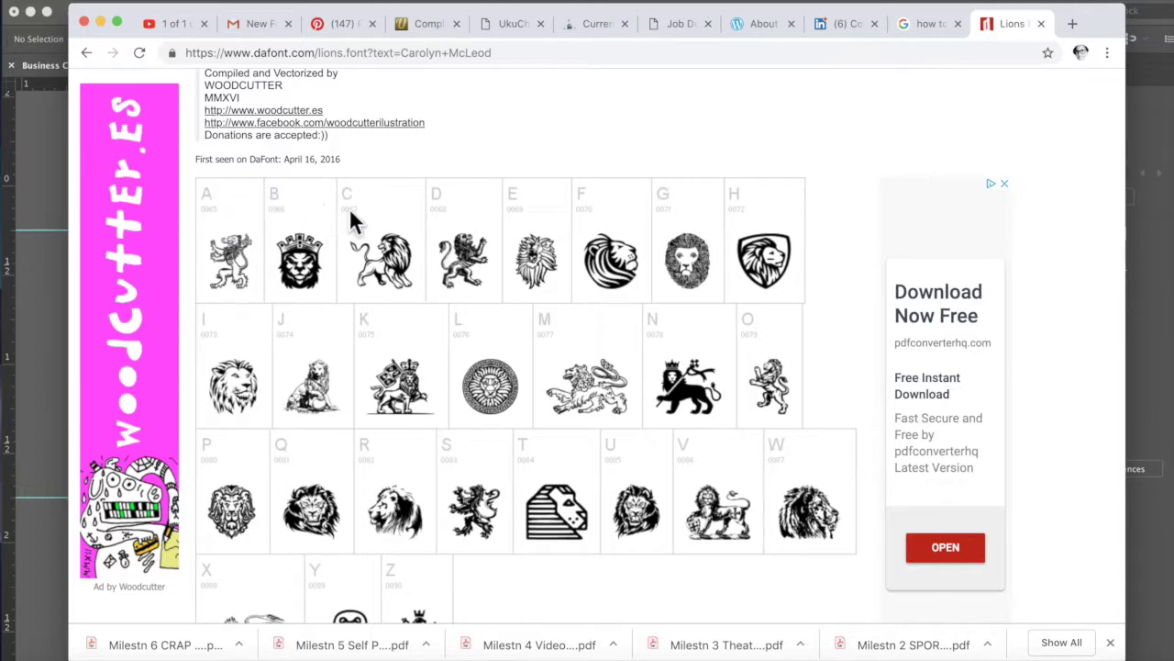
scroll(587, 374, down, 6)
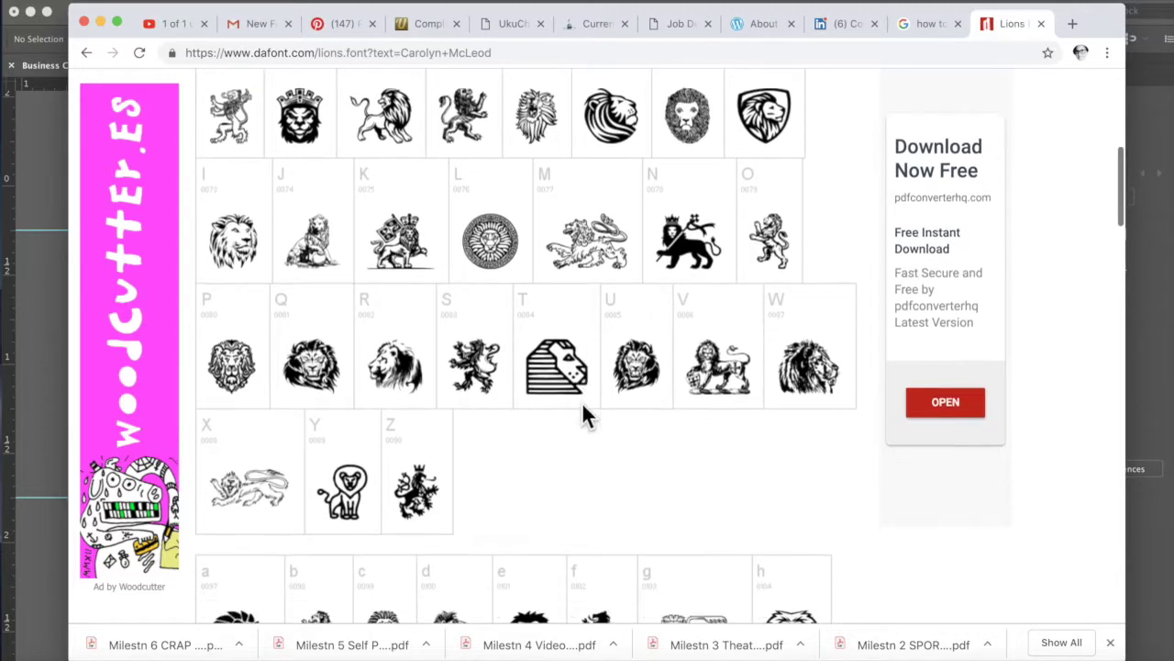
scroll(587, 408, down, 5)
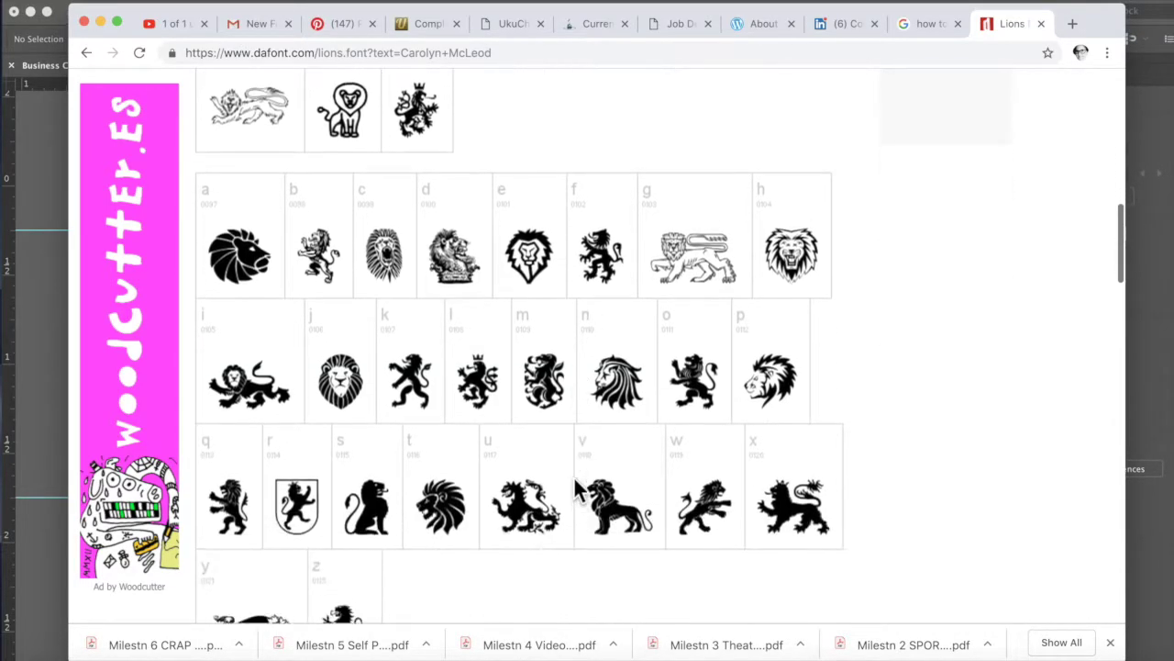
scroll(575, 491, down, 4)
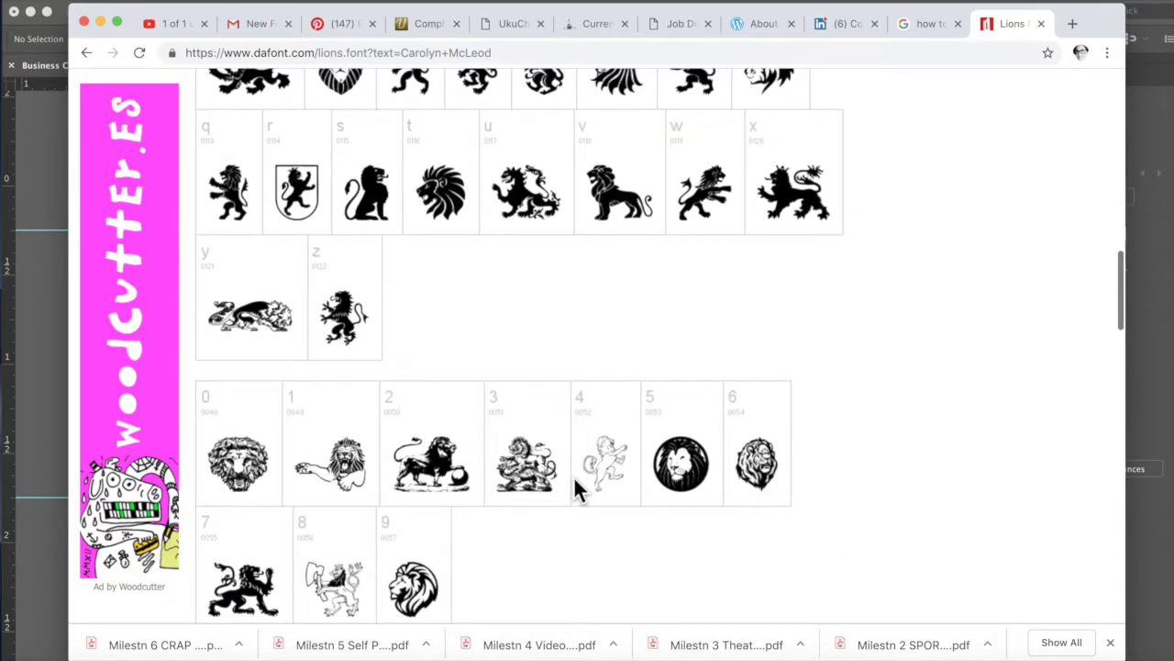
scroll(575, 491, down, 1)
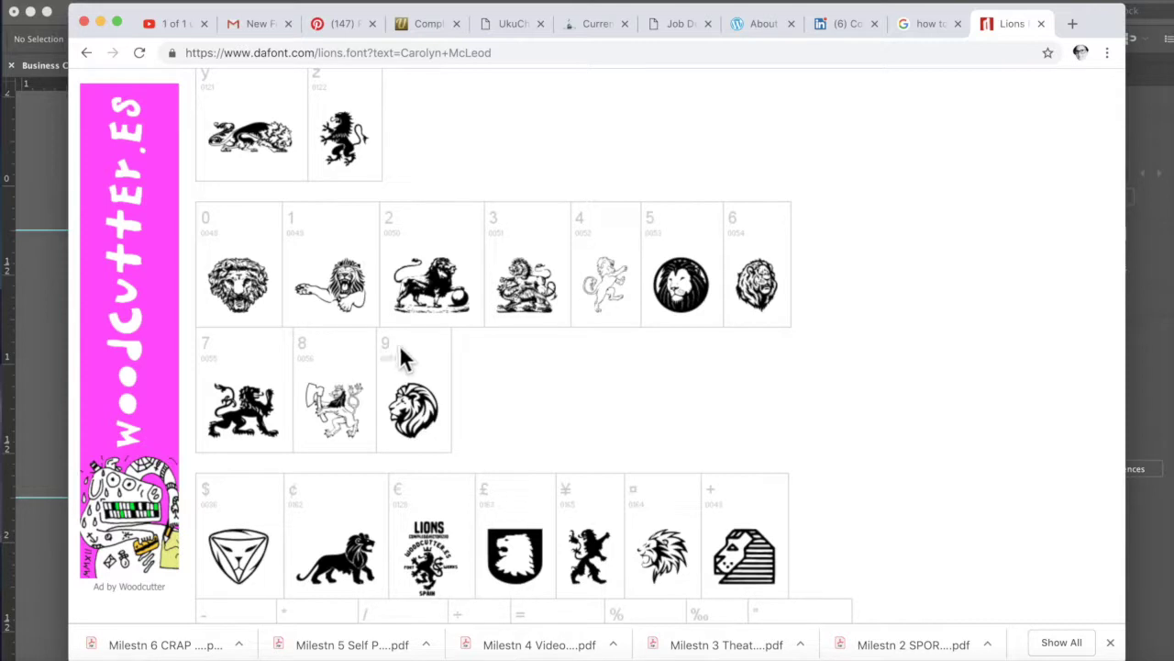
scroll(467, 414, down, 2)
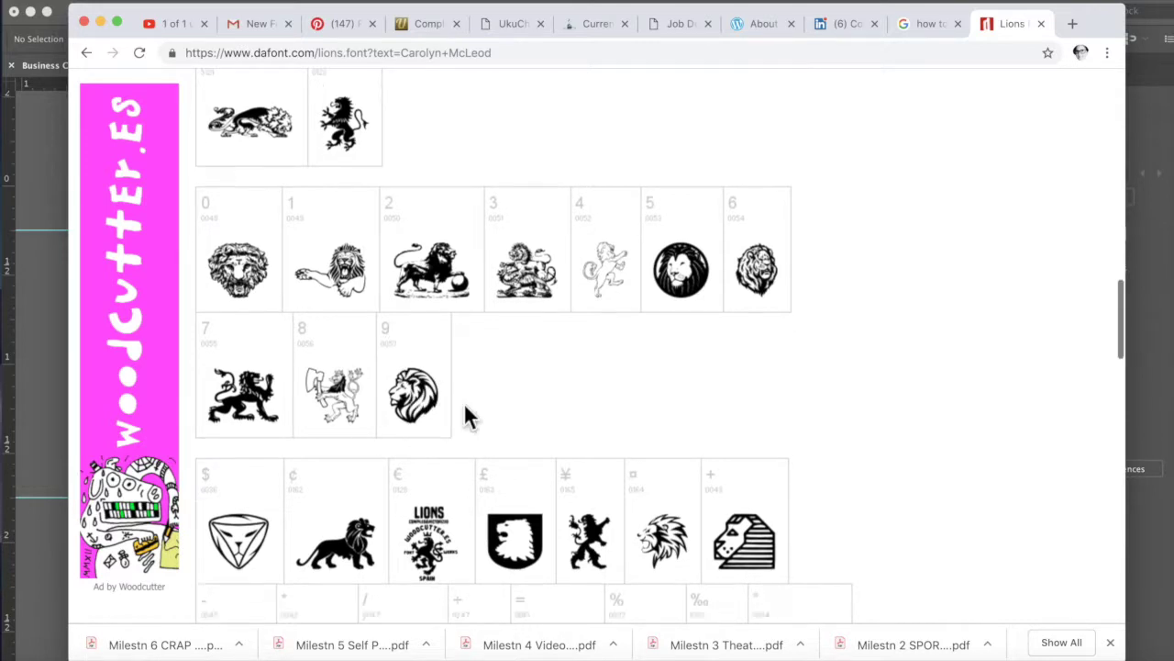
scroll(554, 441, down, 1)
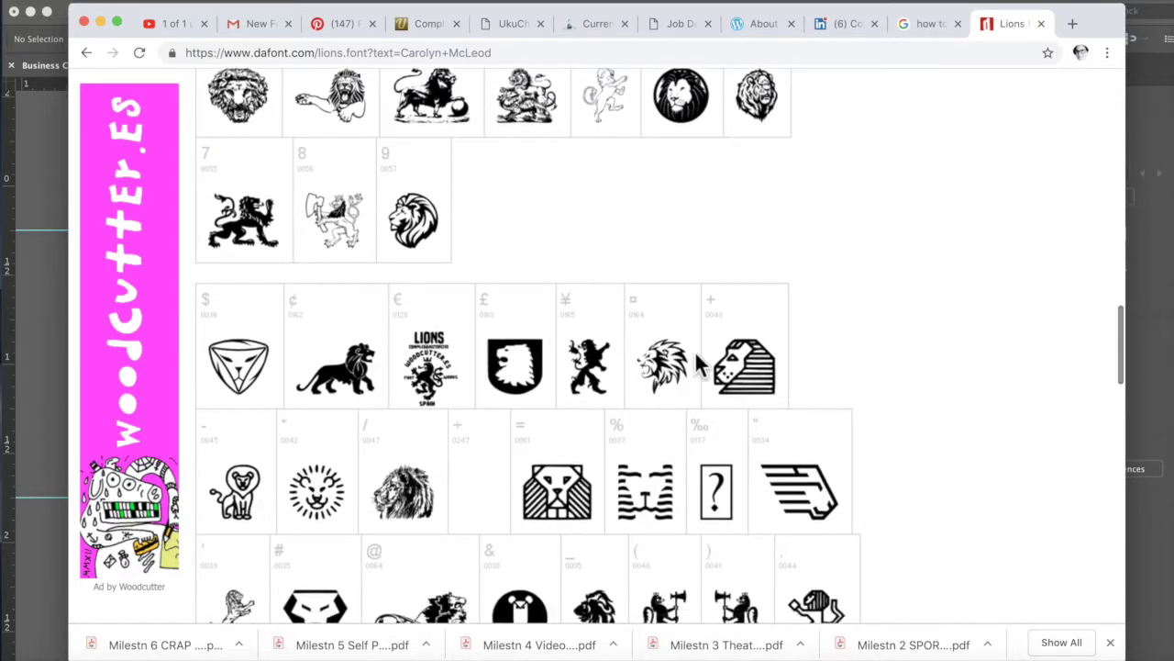
scroll(621, 419, down, 1)
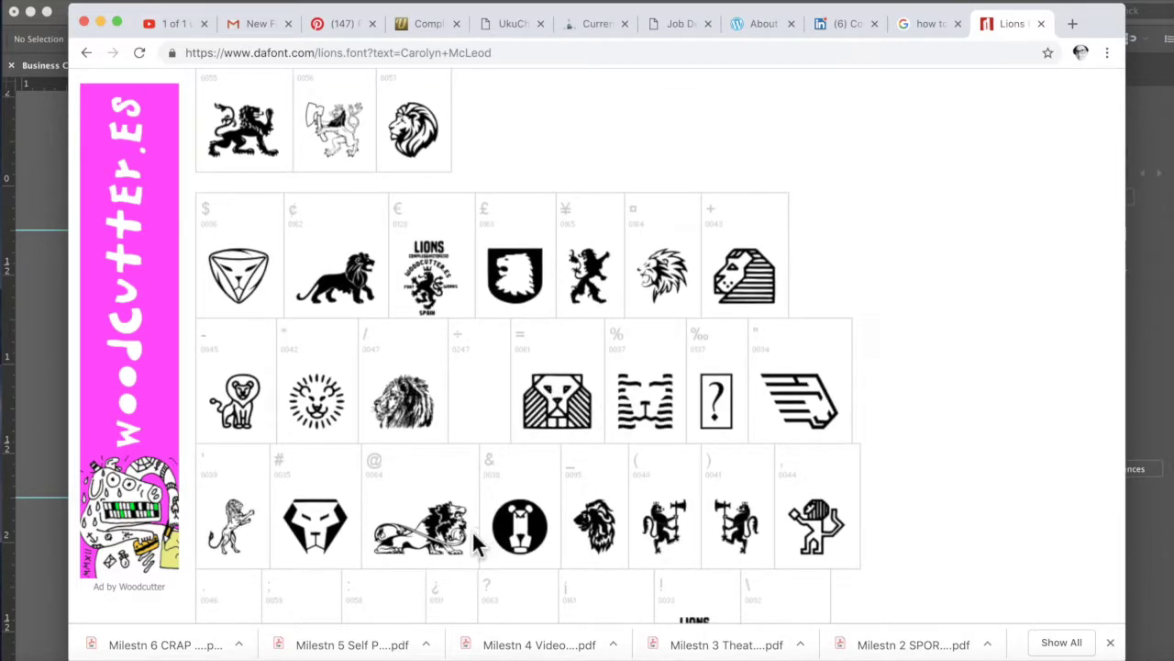
scroll(582, 440, down, 2)
scroll(584, 442, down, 1)
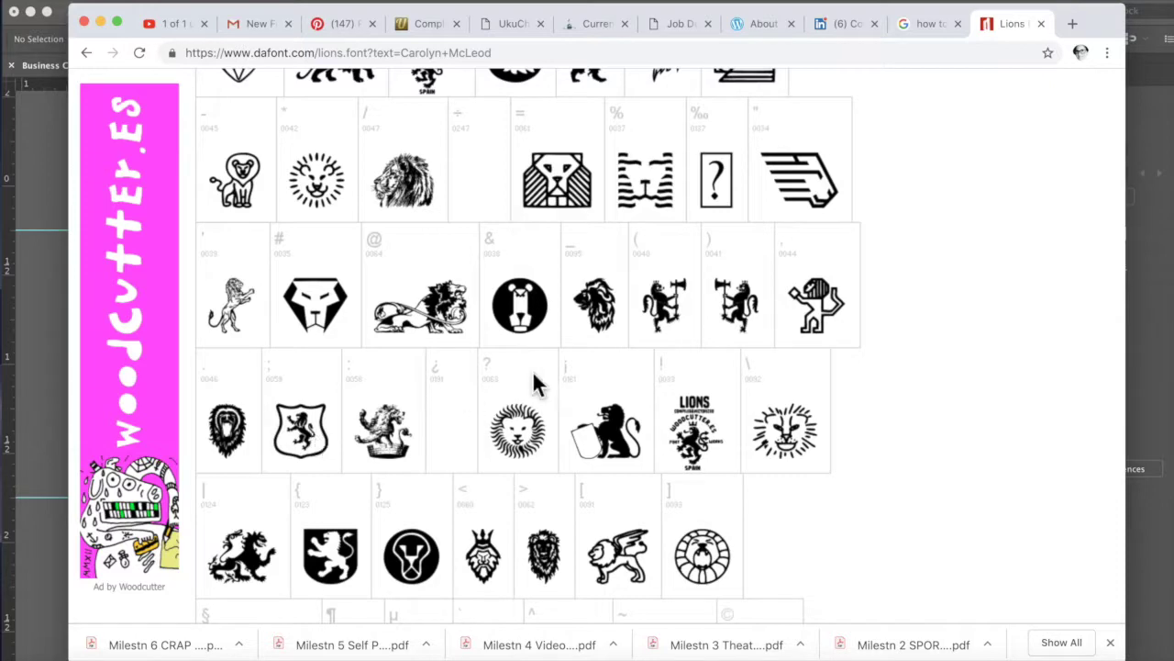
scroll(537, 385, up, 4)
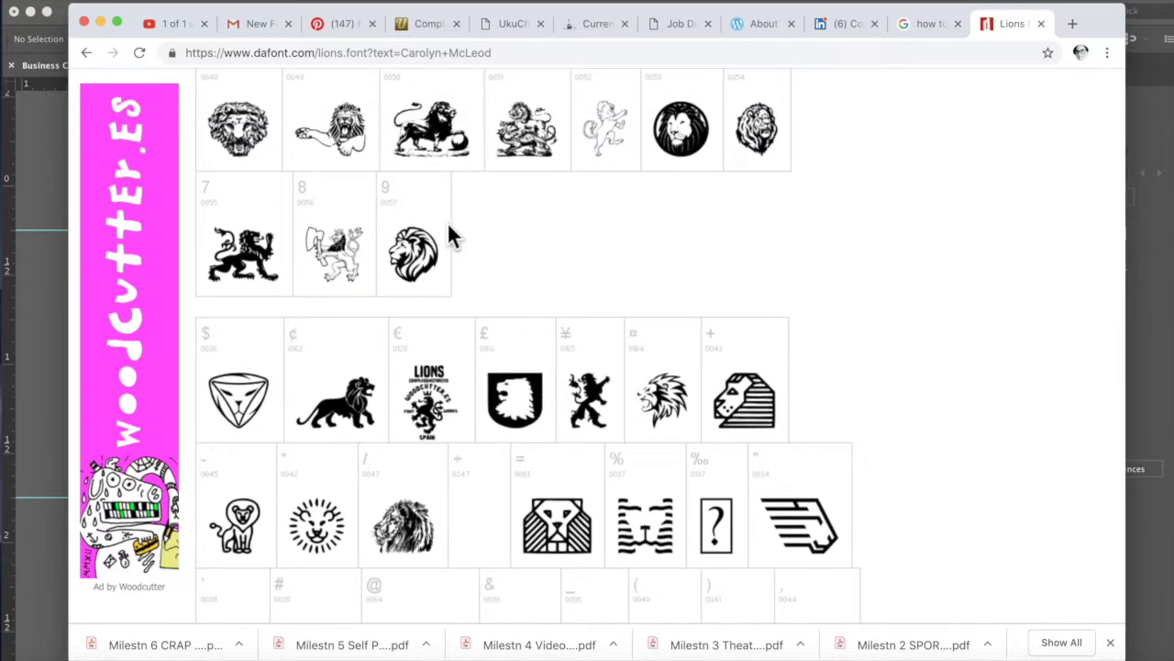
scroll(448, 229, up, 2)
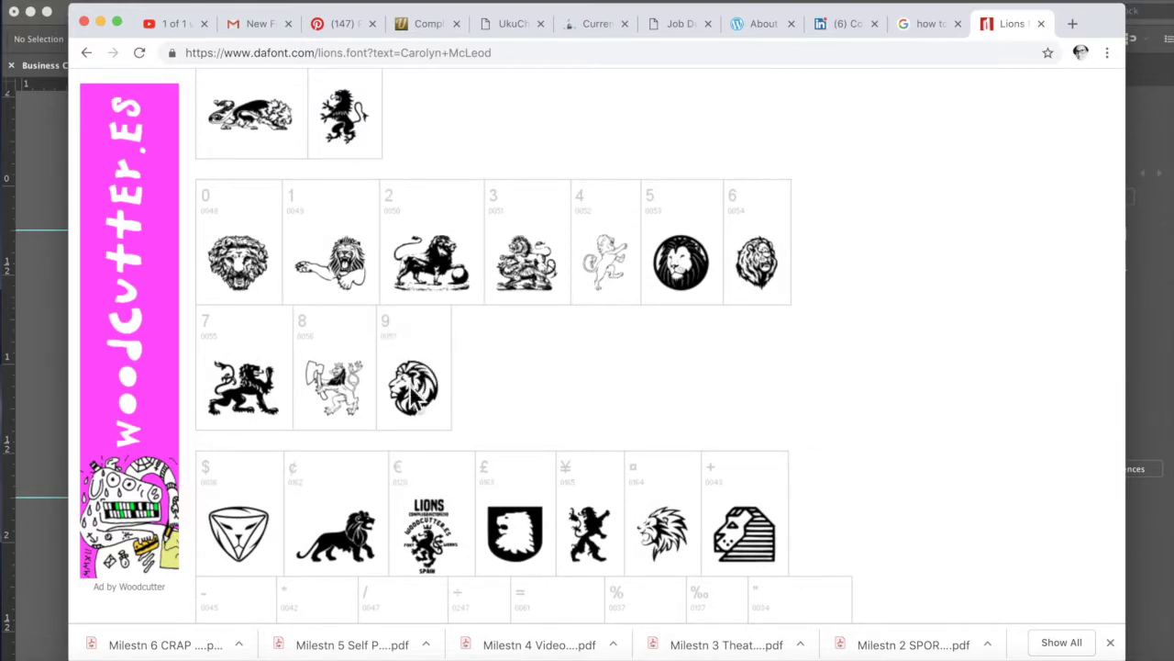
scroll(420, 394, up, 4)
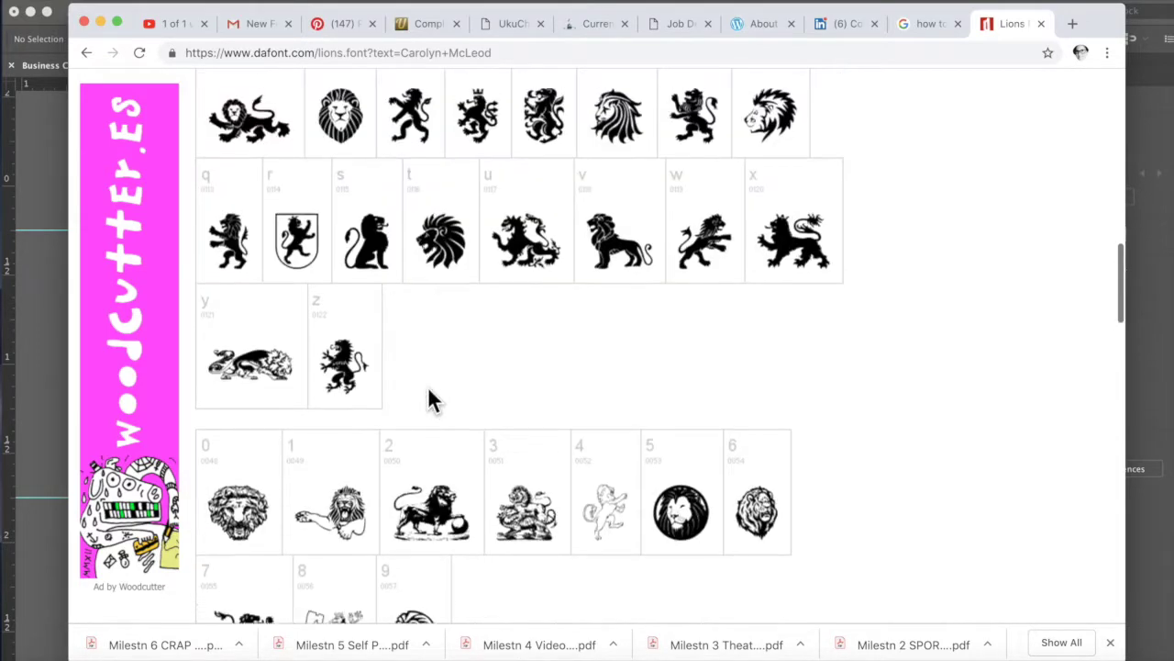
scroll(428, 390, up, 1)
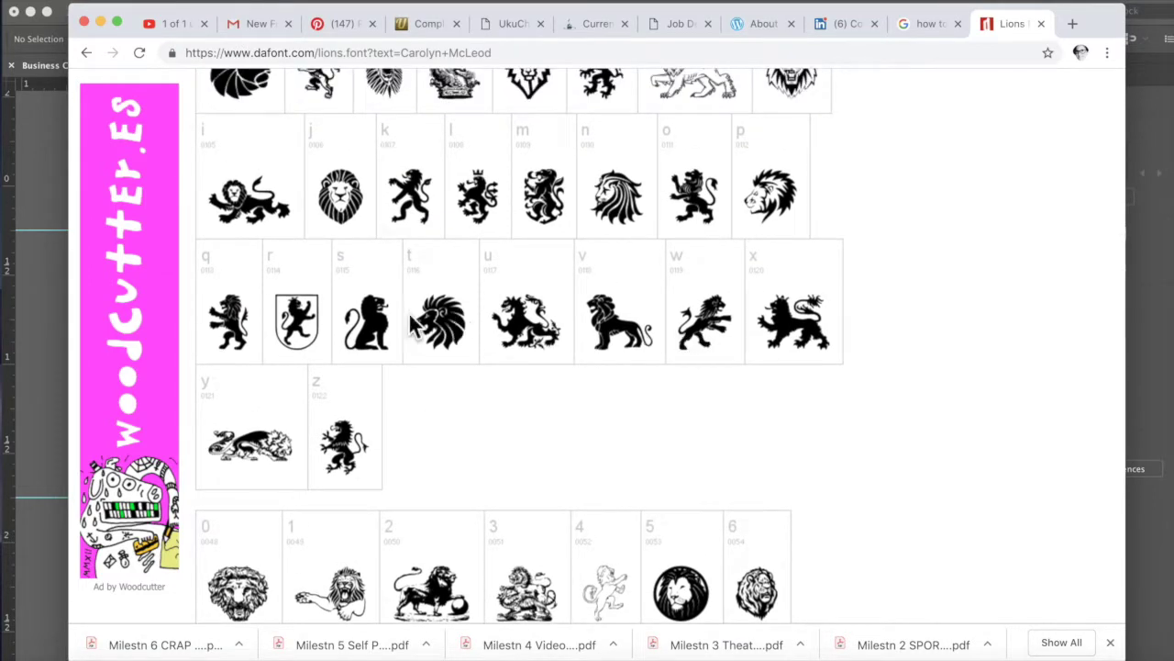
scroll(444, 322, up, 2)
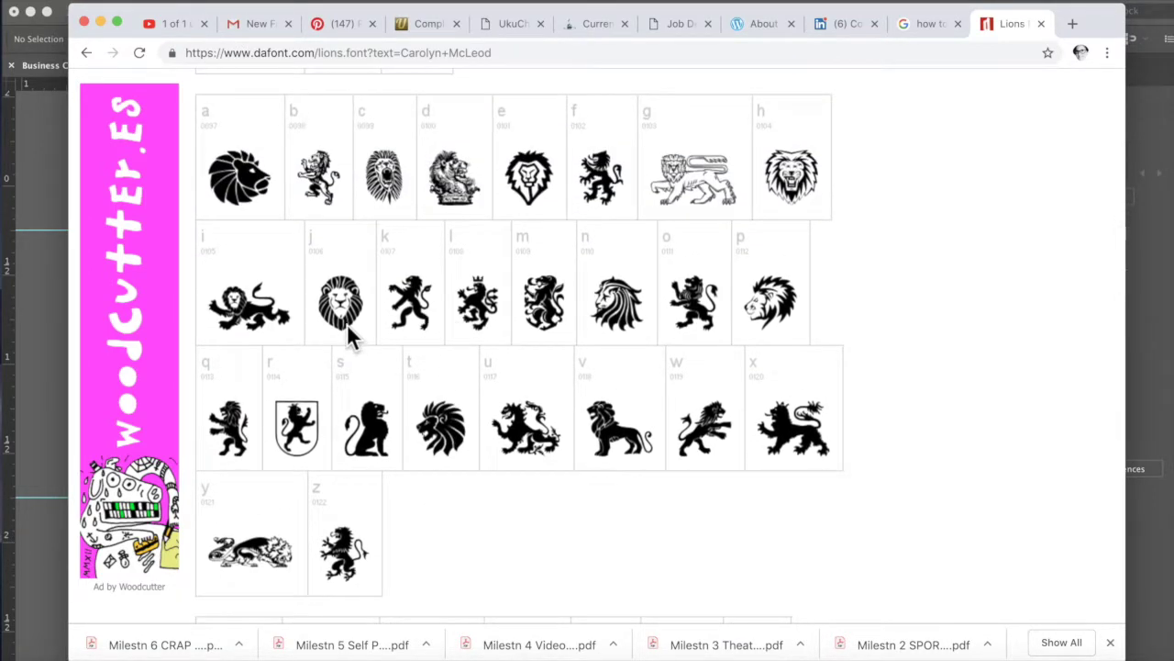
scroll(411, 292, up, 5)
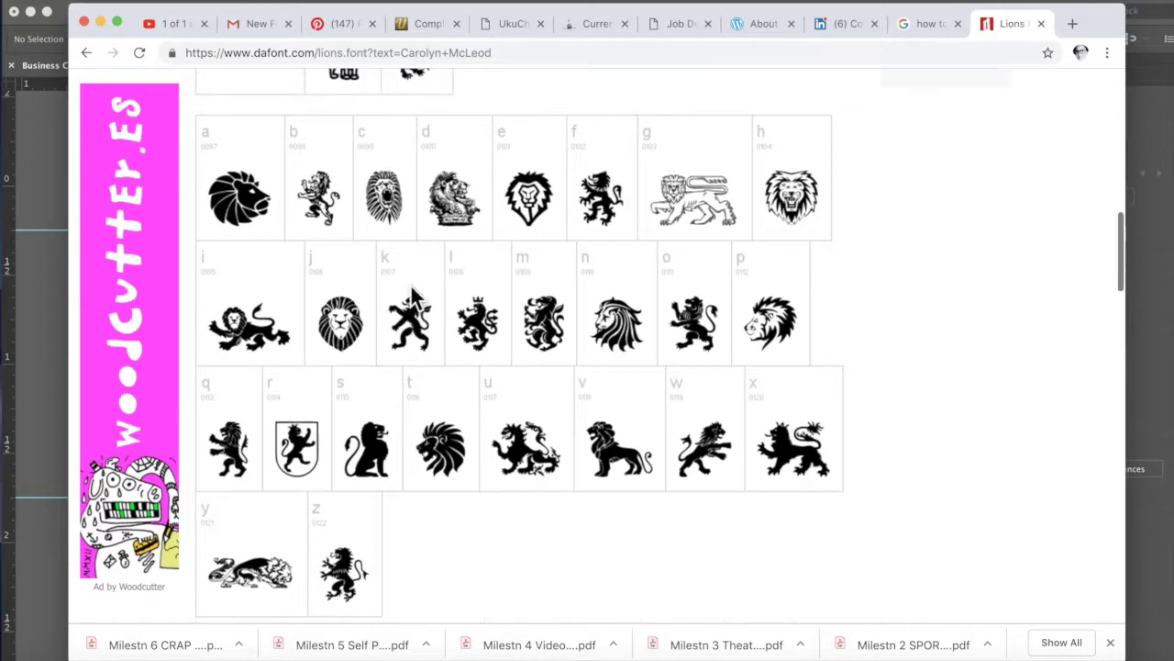
scroll(411, 292, up, 4)
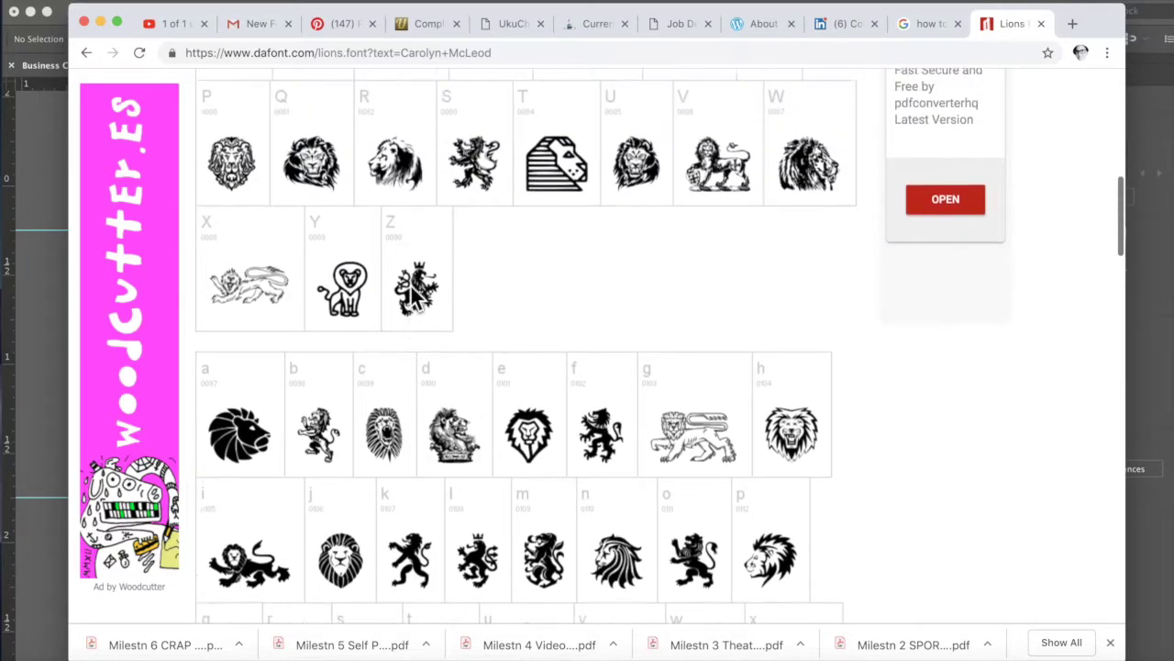
scroll(571, 242, up, 3)
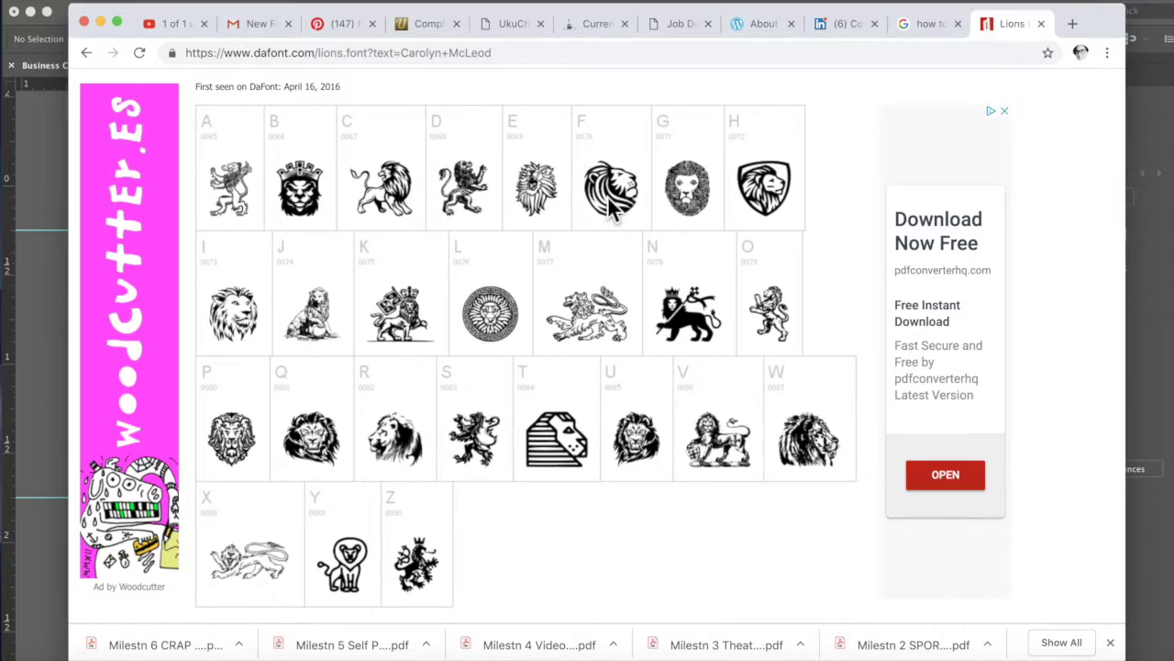
scroll(610, 206, up, 2)
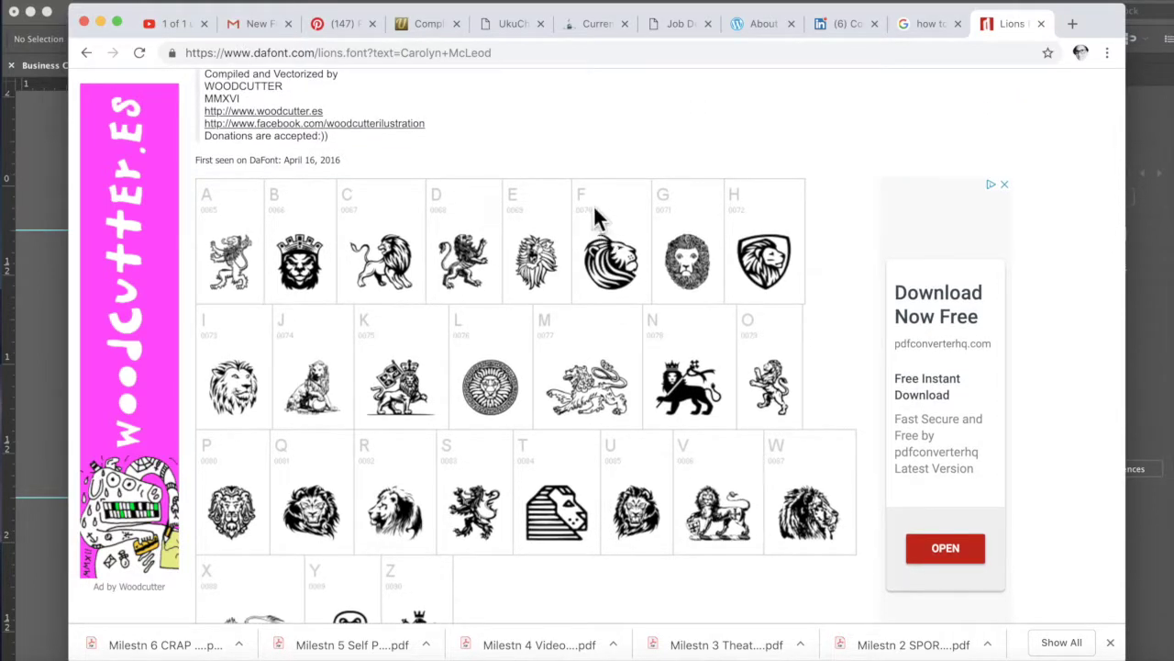
scroll(592, 211, up, 5)
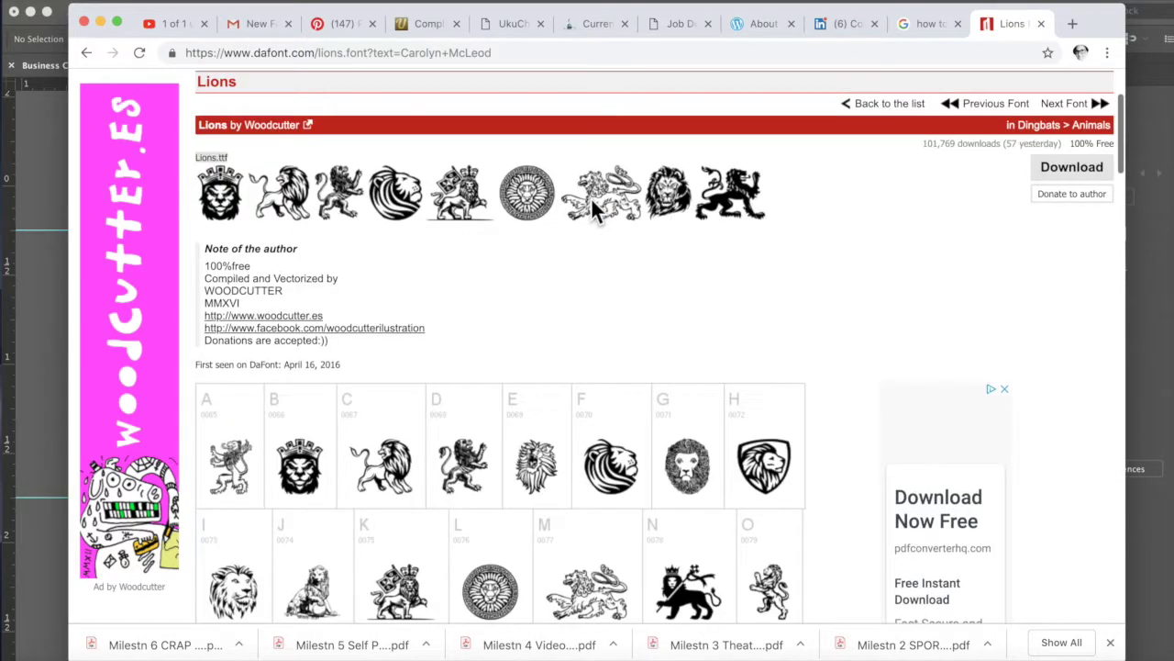
scroll(587, 290, down, 4)
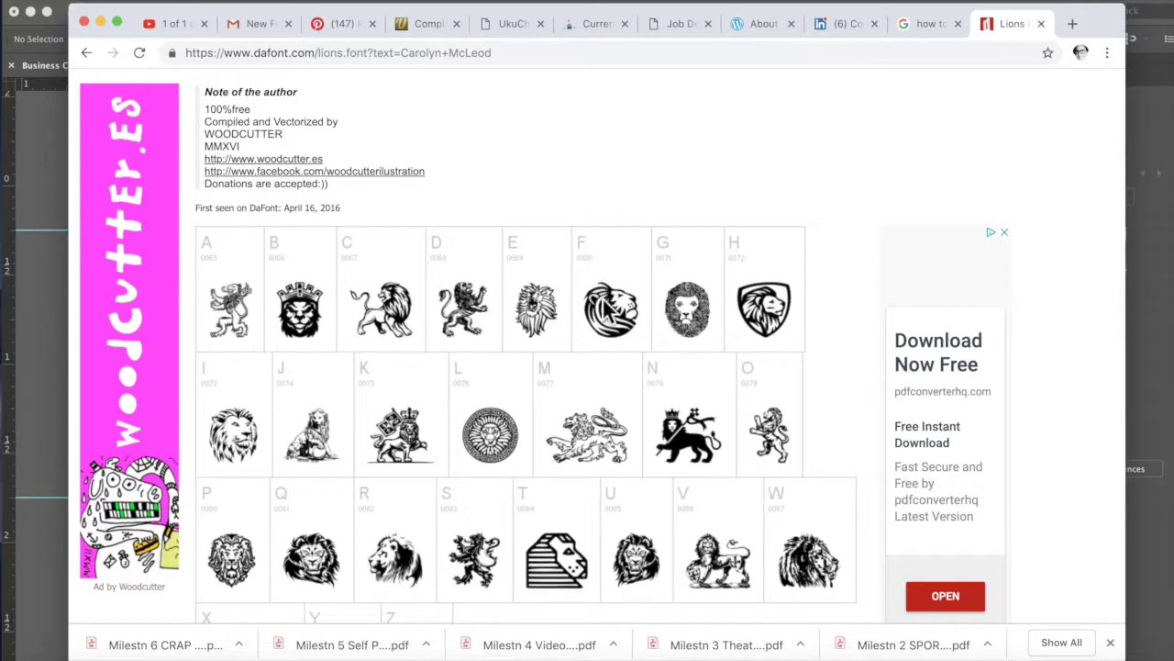
scroll(606, 308, down, 13)
scroll(605, 312, down, 8)
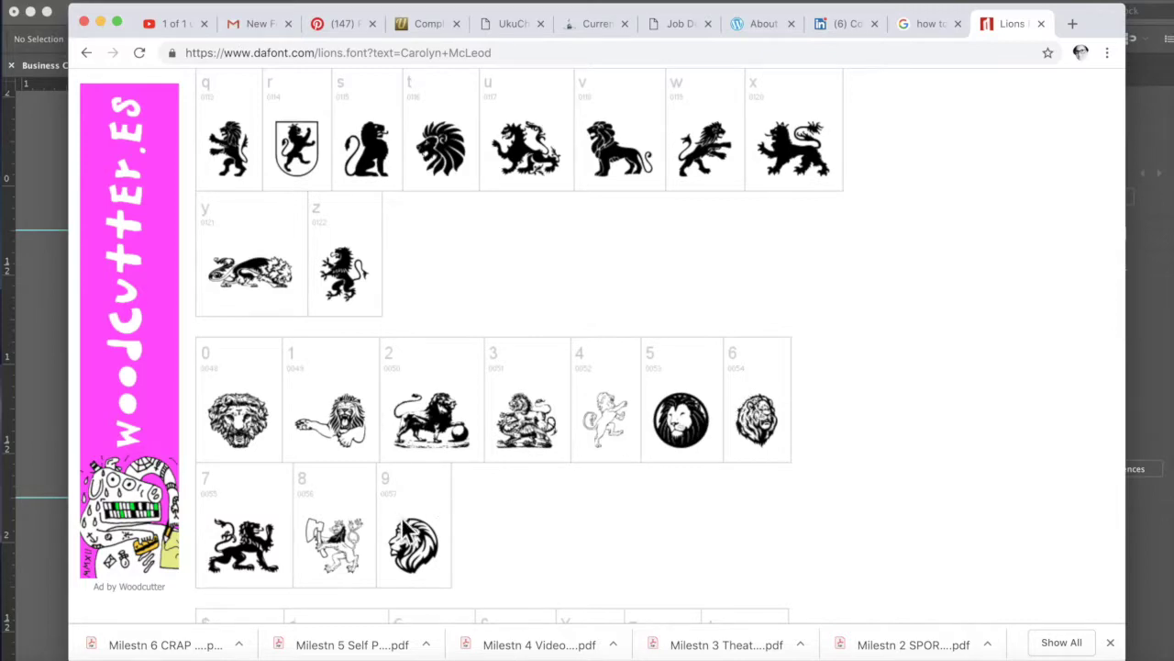
scroll(474, 521, down, 10)
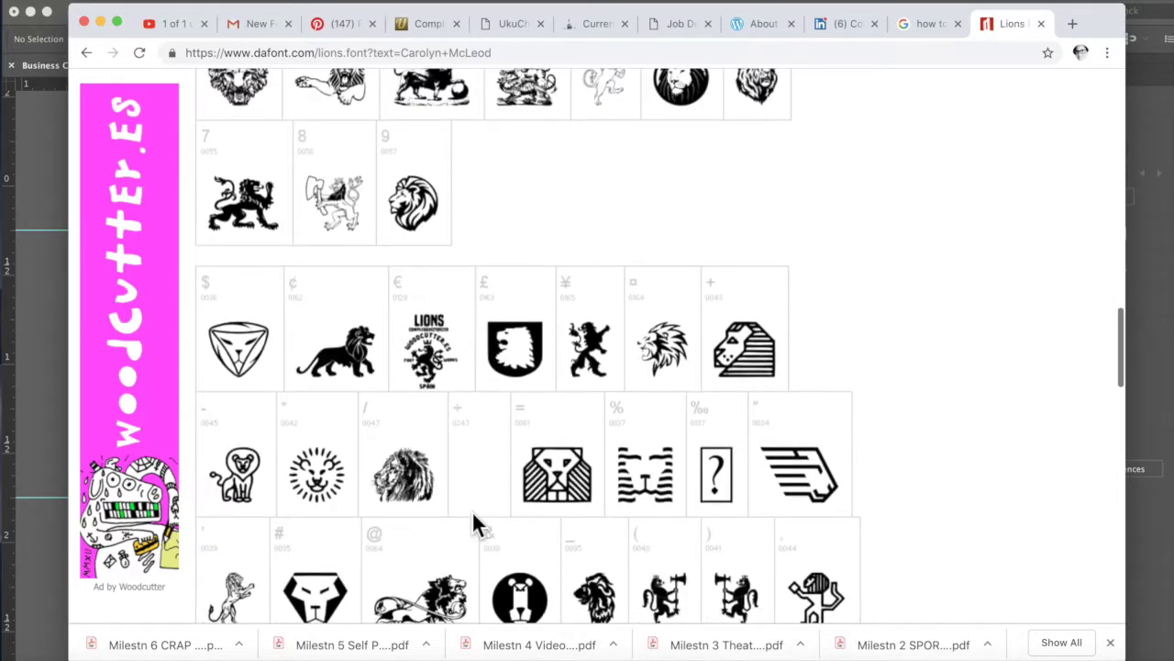
scroll(472, 510, down, 6)
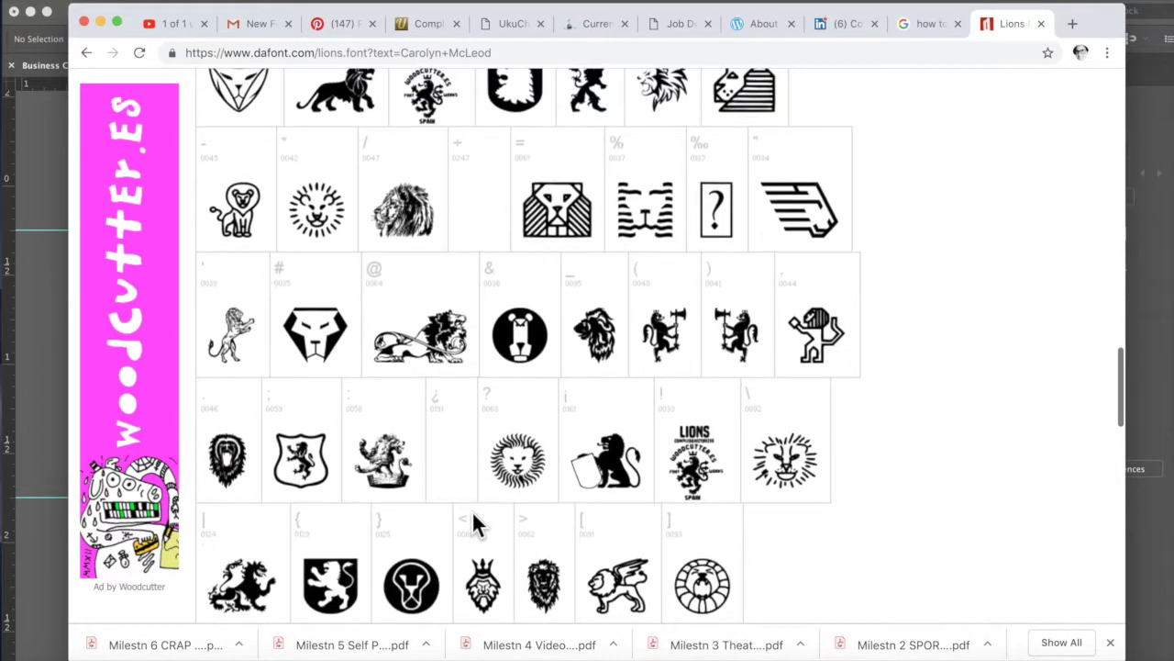
scroll(472, 519, up, 15)
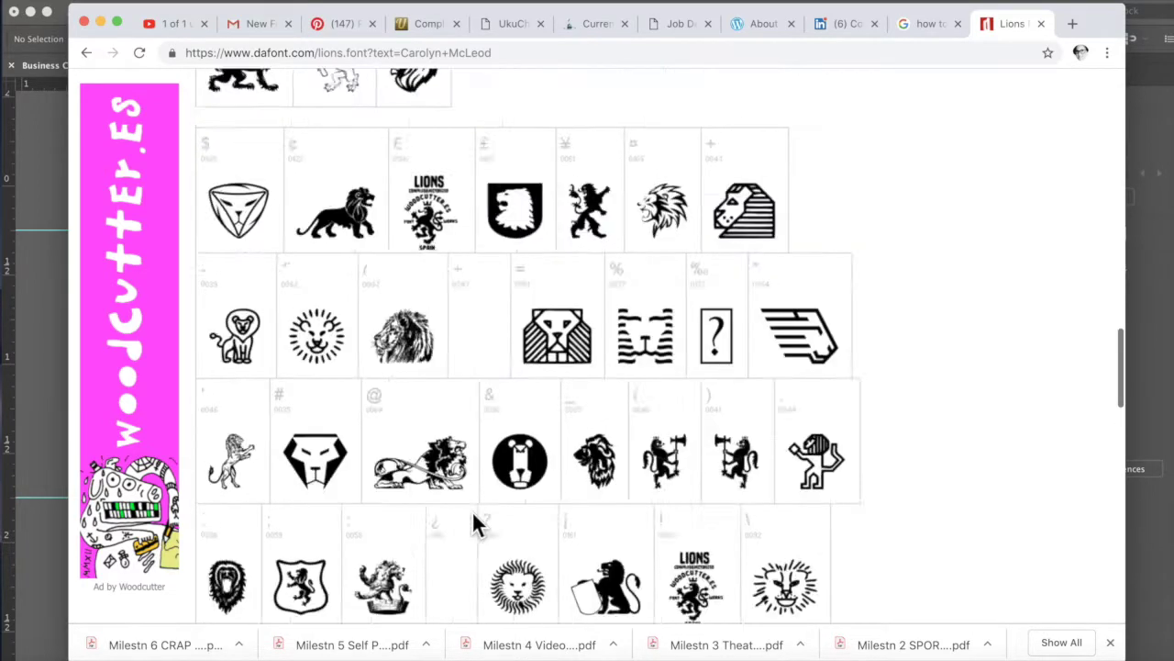
scroll(474, 521, up, 10)
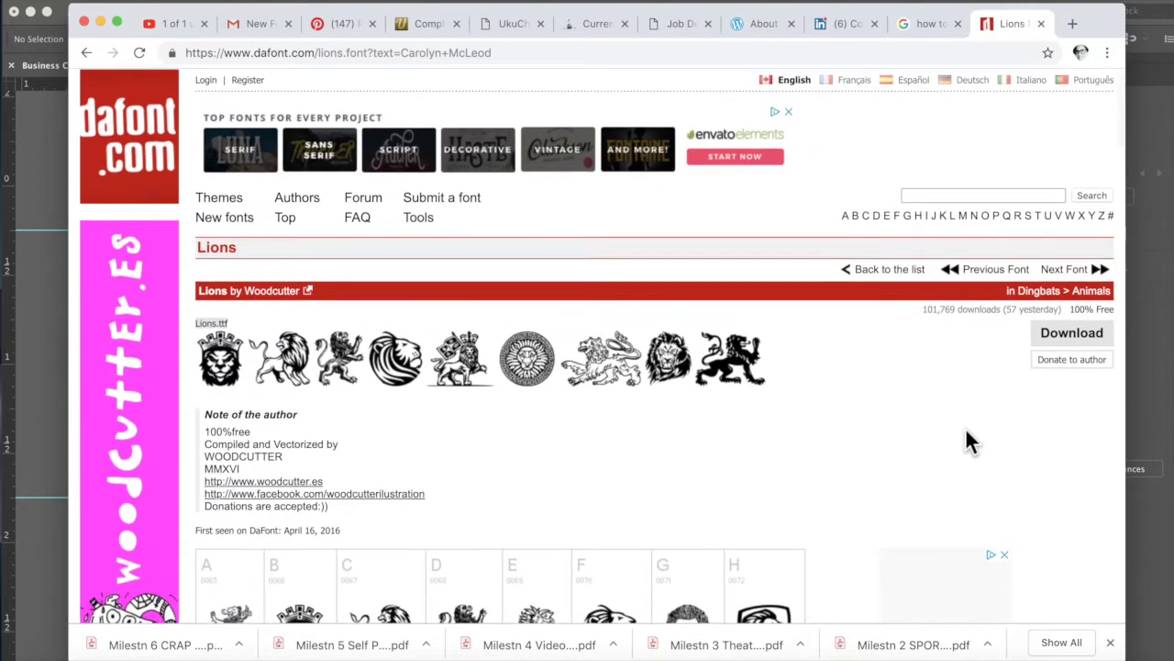
- Download lions.zip, extract it in Downloads, and open the Lions 2.ttf font preview
click(1087, 344)
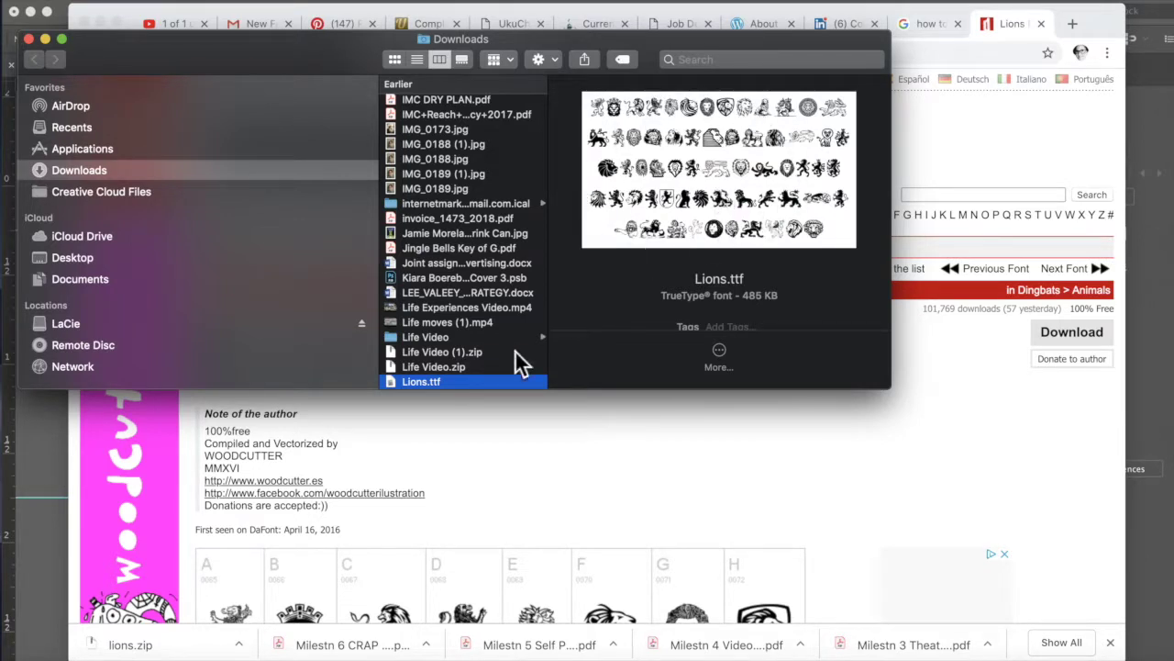
scroll(488, 372, down, 5)
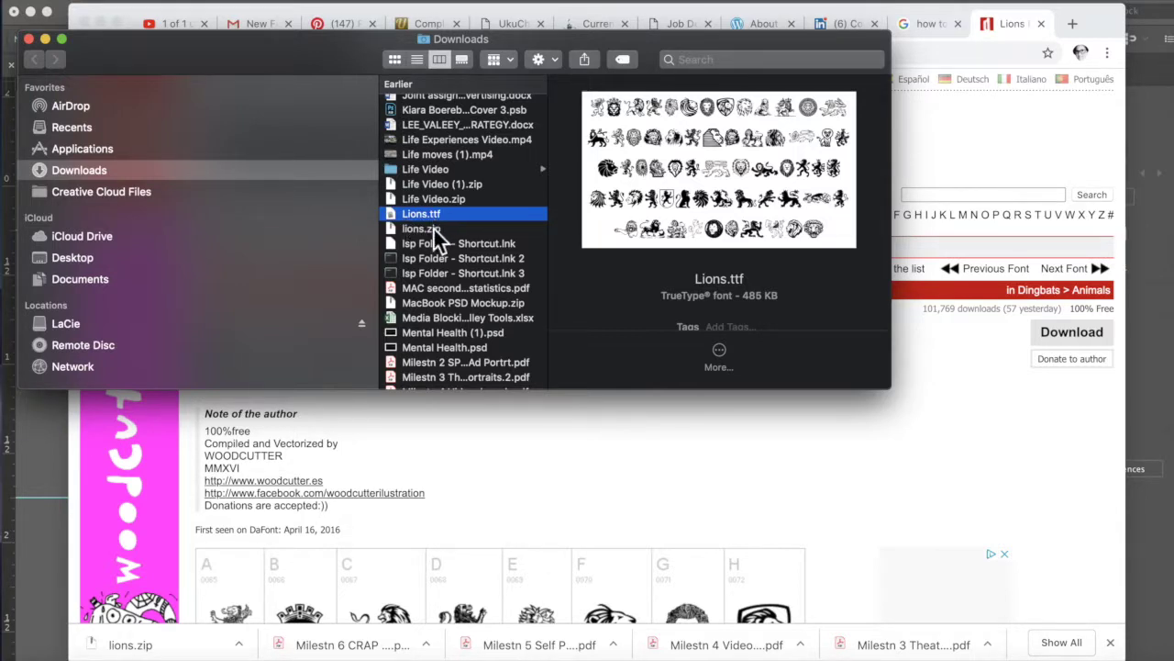
click(433, 227)
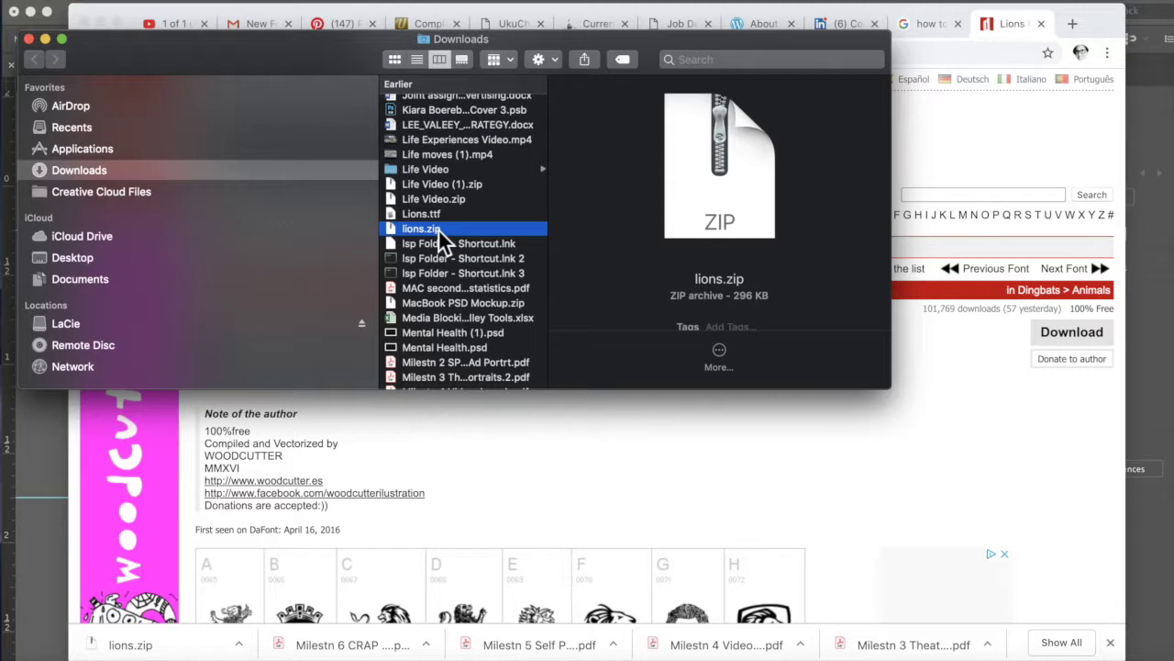
double_click(438, 228)
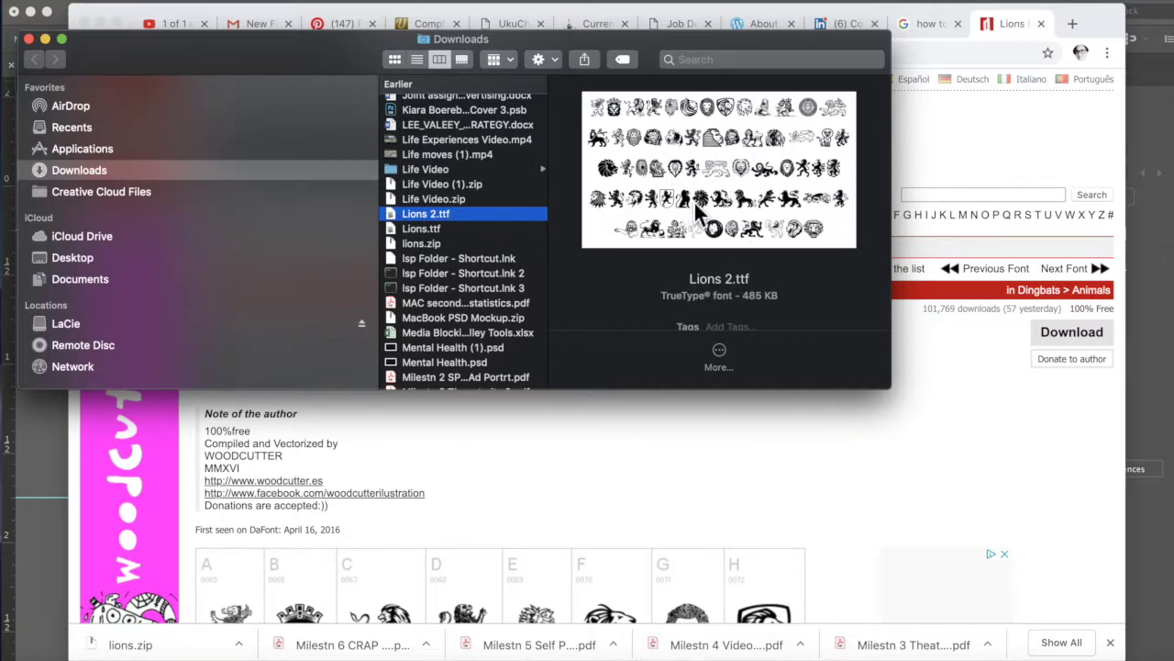
double_click(439, 216)
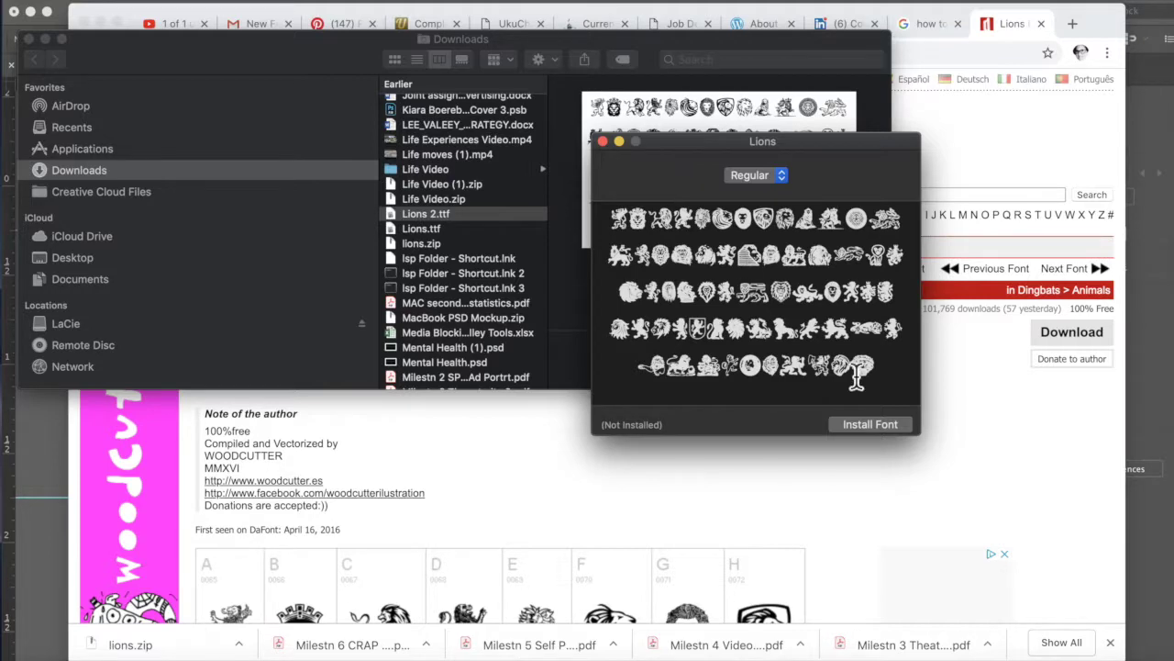
- Install the Lions font, then close the Font Book window
click(884, 422)
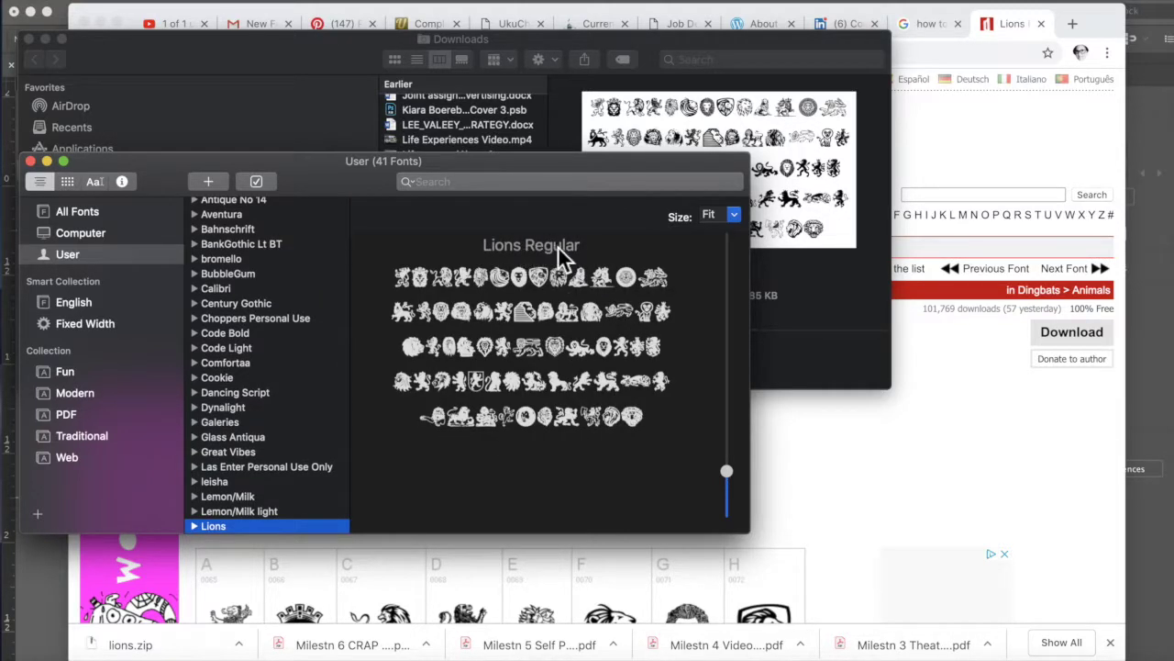
click(30, 161)
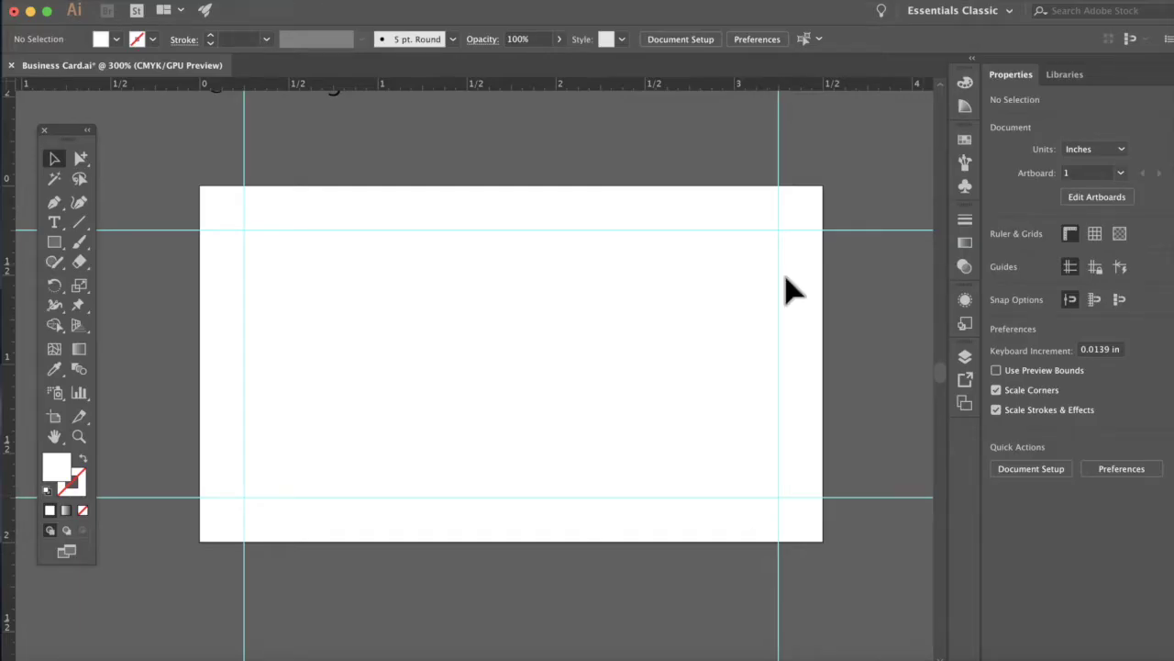
- Add a text object reading 'F 9' on the business card
click(57, 223)
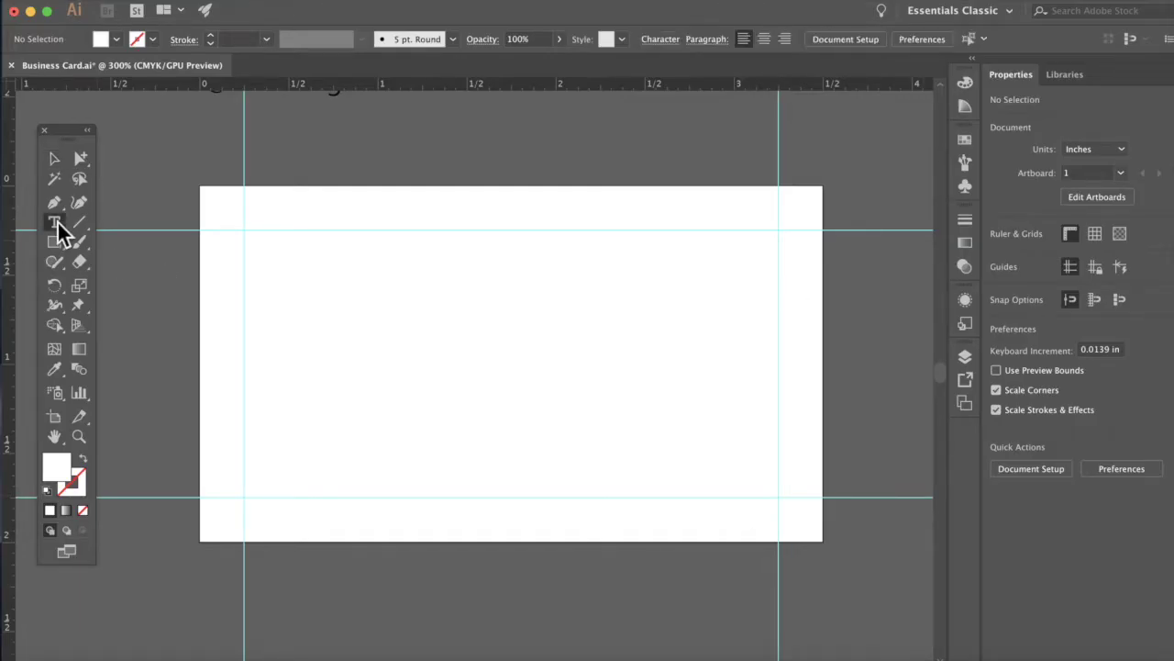
click(407, 290)
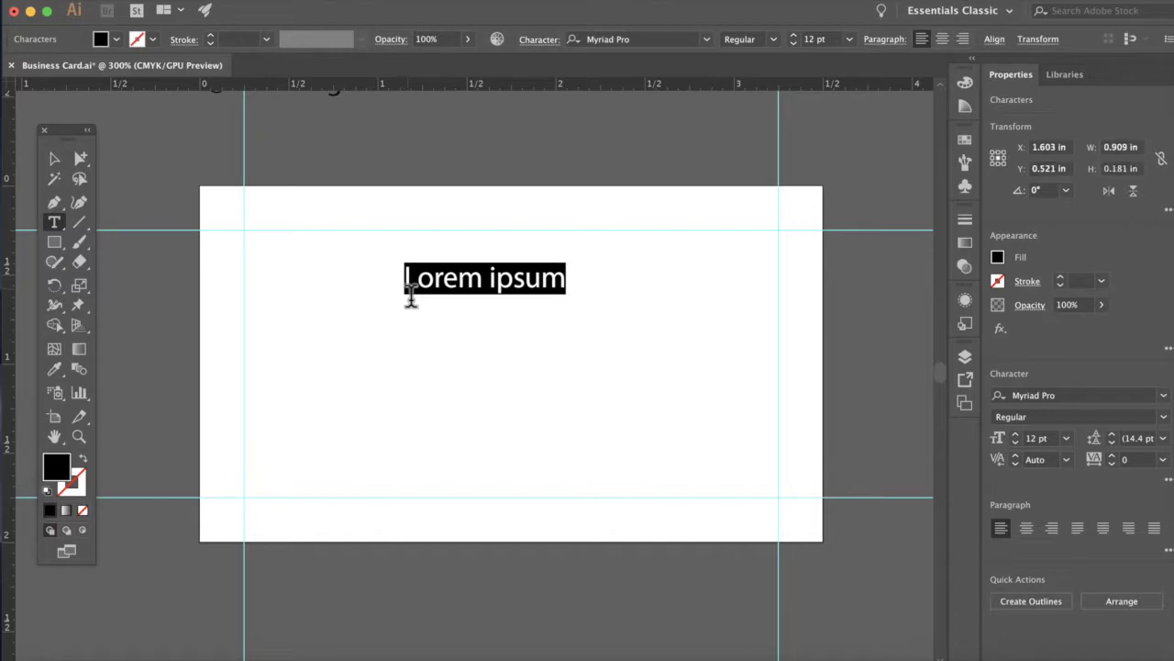
text(F9)
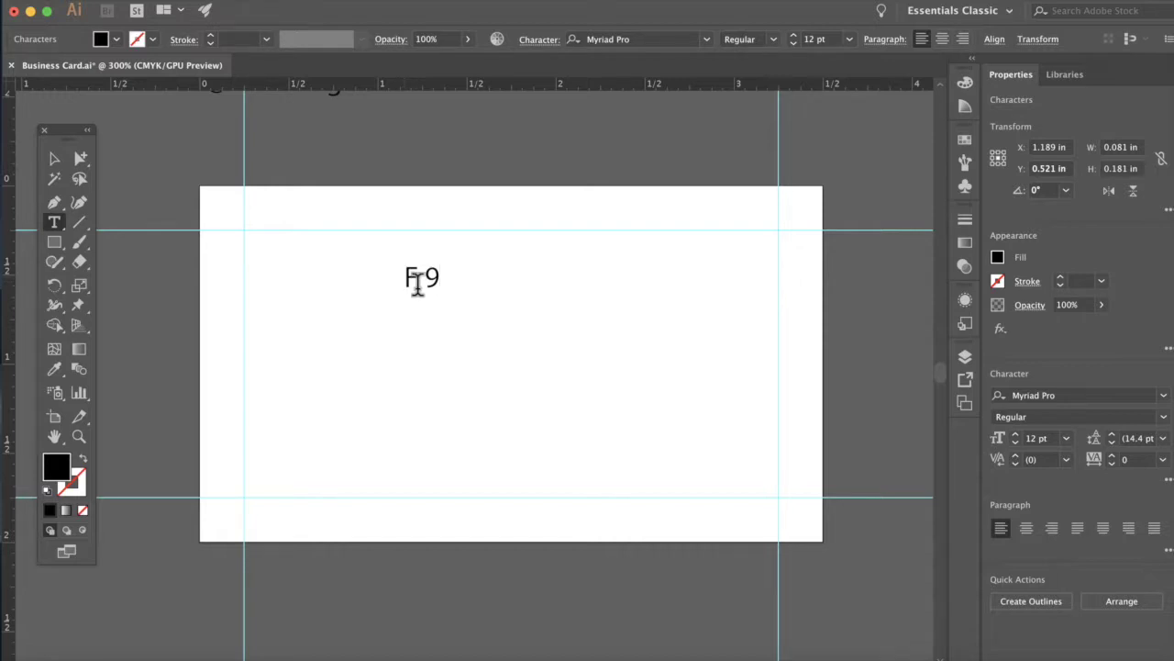
- Enlarge the F 9 text to 72 pt and move it down toward the card centre
drag(405, 287, 452, 292)
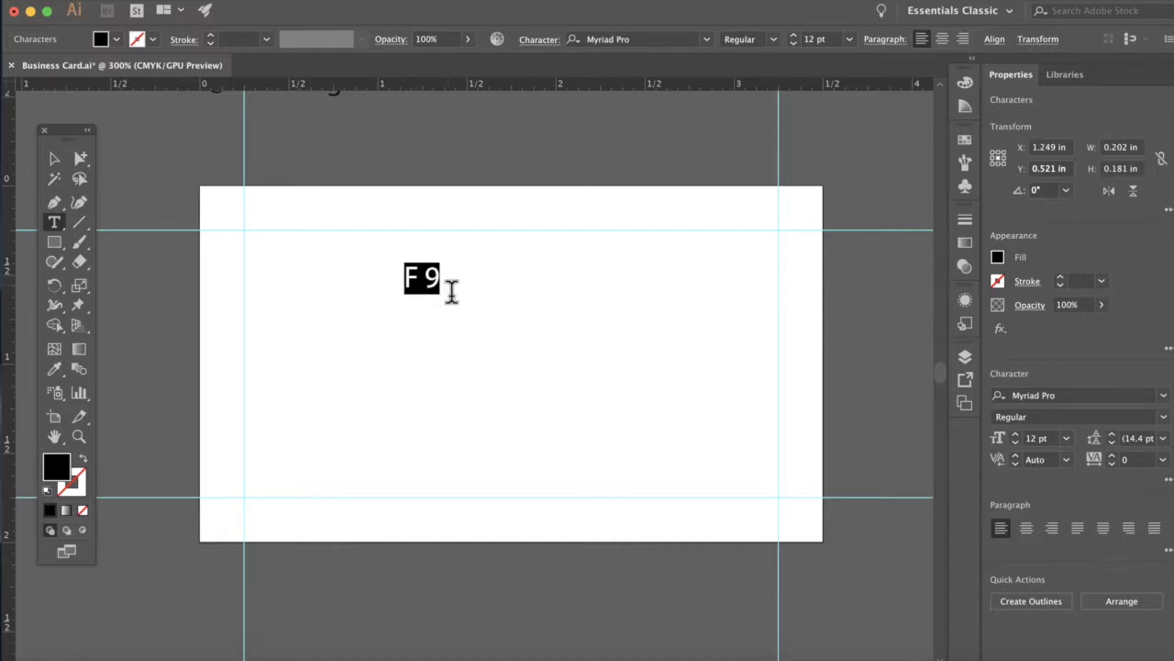
key(Escape)
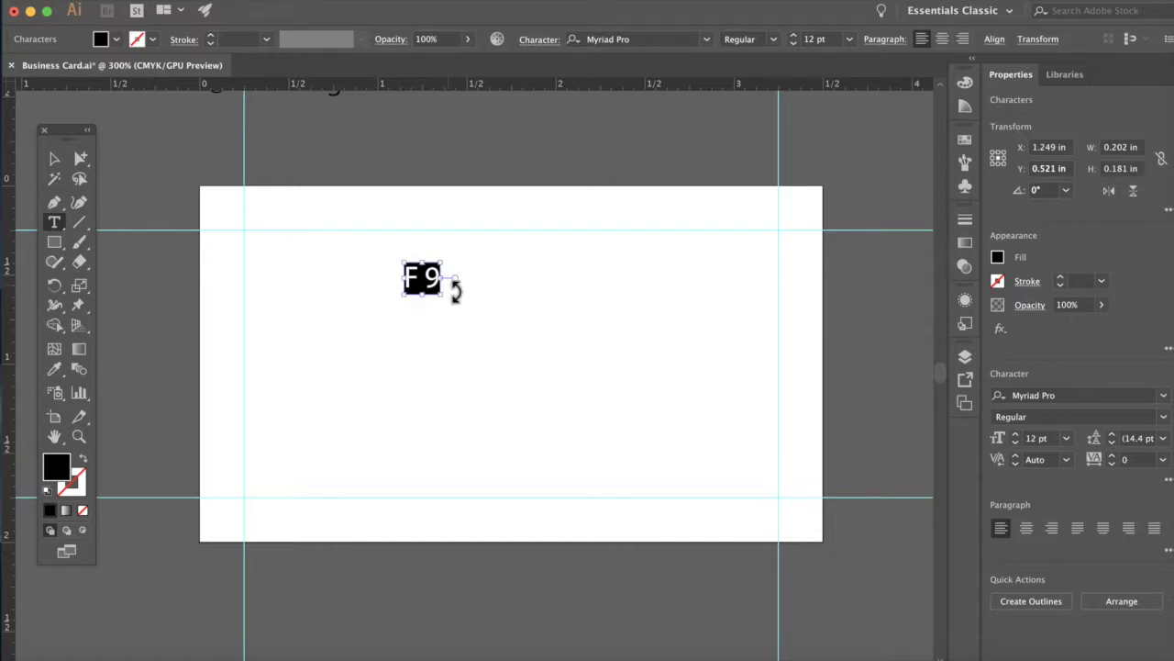
key(super+shift+period)
key(super+shift+period)
key(super+shift+period)
key(super+shift+period)
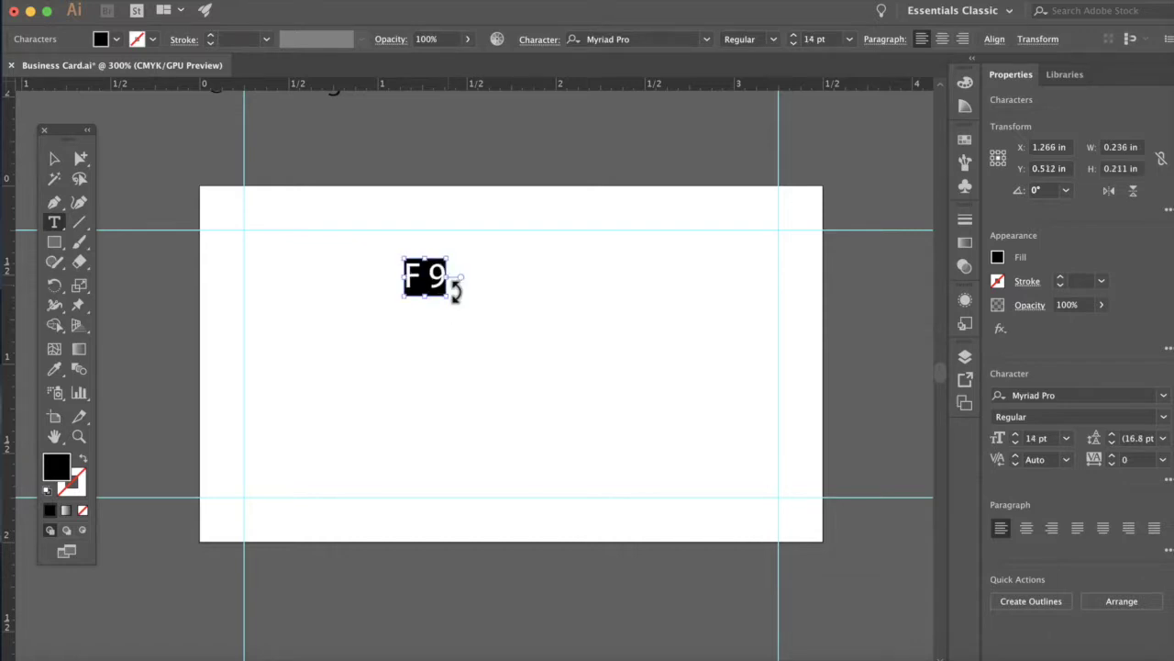
key(super+shift+period)
key(super+shift+period)
key(super+shift+period)
key(super+shift+period)
key(super+shift+period)
key(super+shift+period)
key(super+shift+period)
key(super+shift+period)
key(super+shift+period)
key(super+shift+period)
key(super+shift+period)
key(super+shift+period)
key(super+shift+period)
key(super+shift+period)
key(super+shift+period)
key(super+shift+period)
key(super+shift+period)
key(super+shift+period)
key(super+shift+period)
key(super+shift+period)
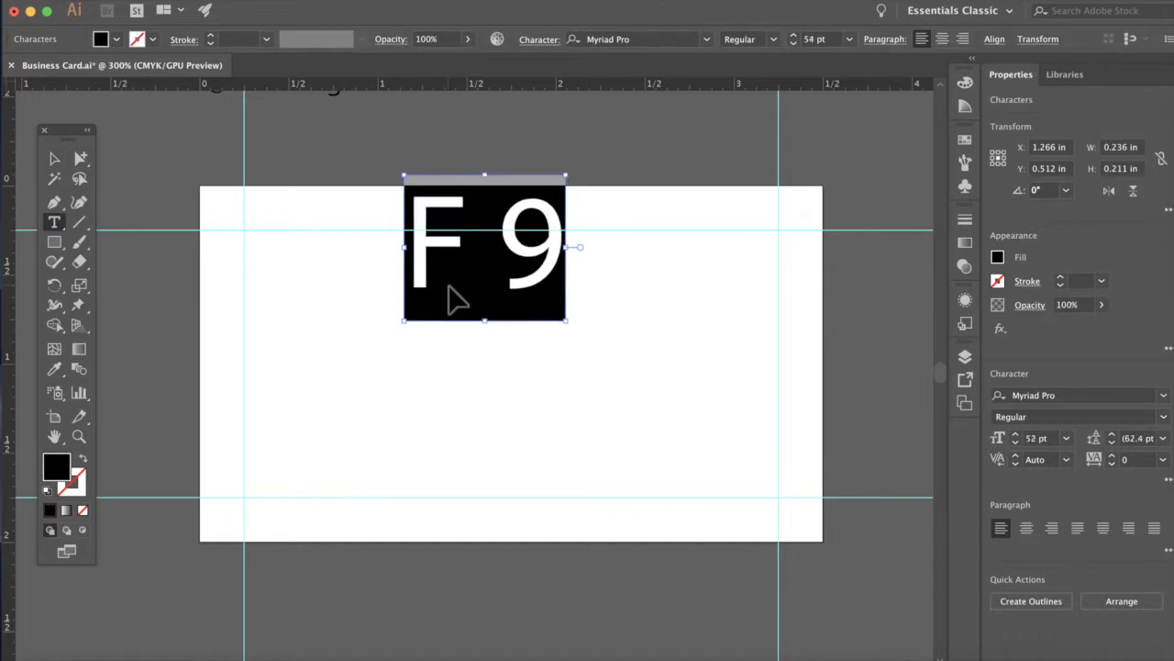
key(super+shift+period)
key(super+shift+period)
key(super+shift+period)
key(super+shift+period)
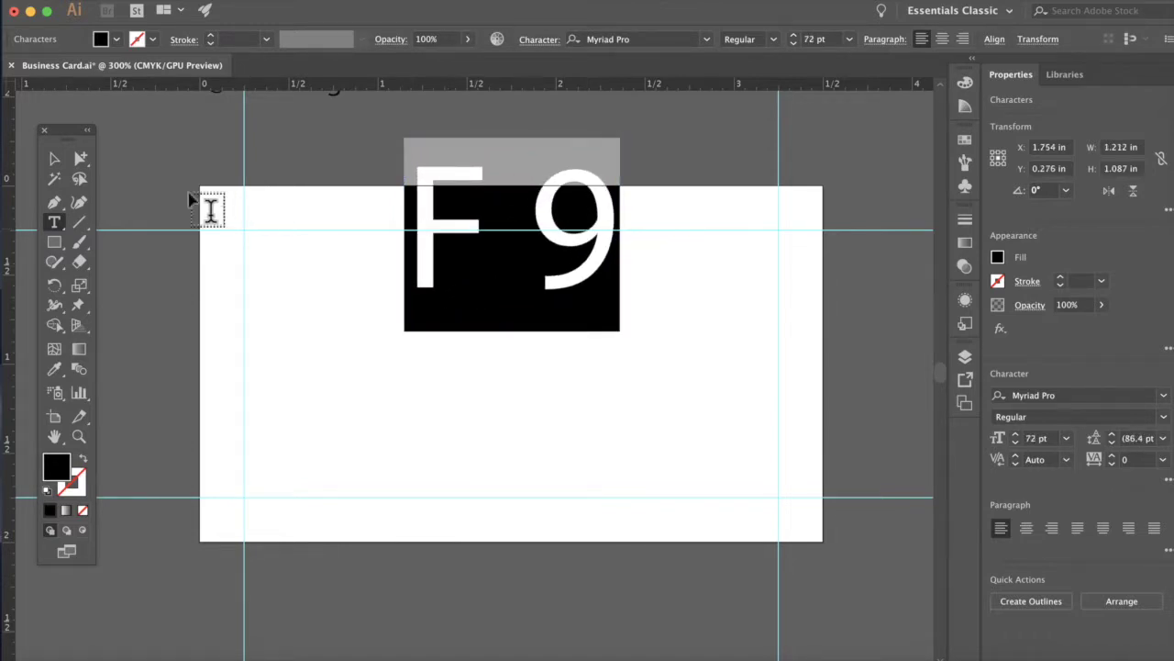
click(57, 168)
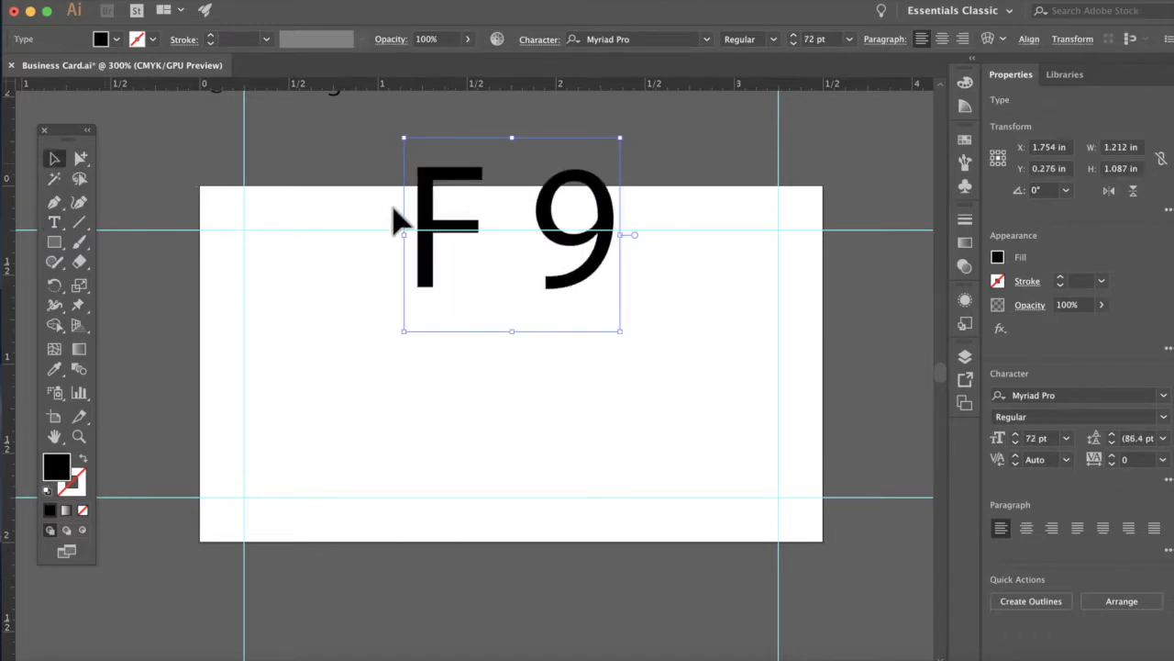
drag(461, 191, 437, 321)
- Change the F 9 text's font from Myriad Pro to Lions
click(1046, 400)
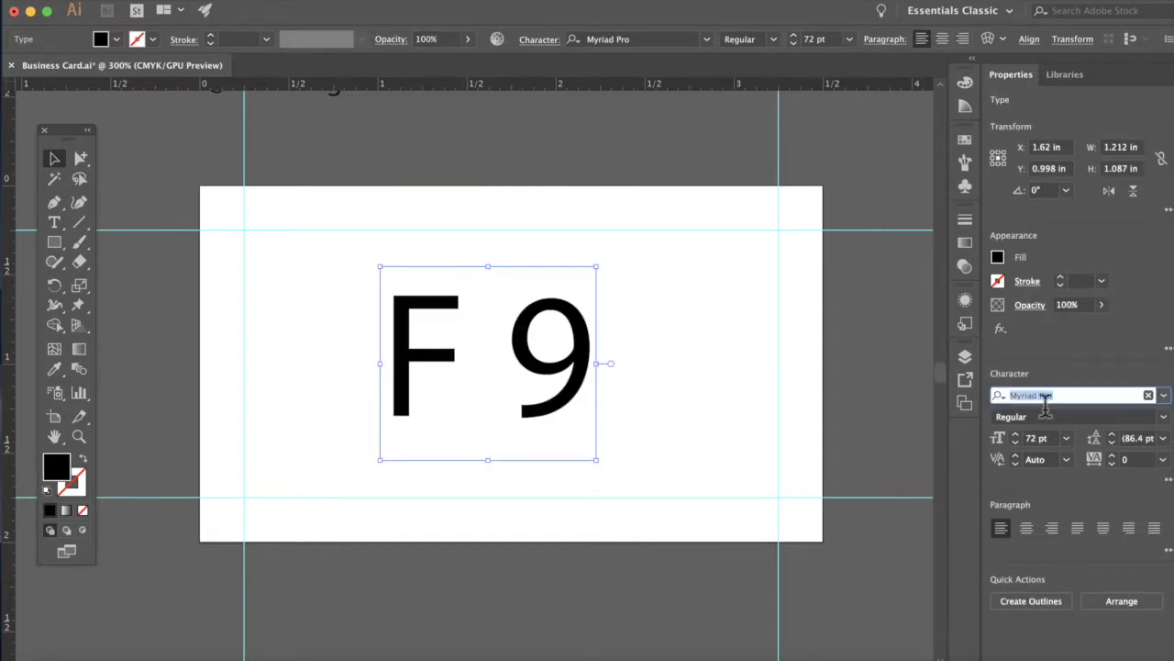
click(1164, 396)
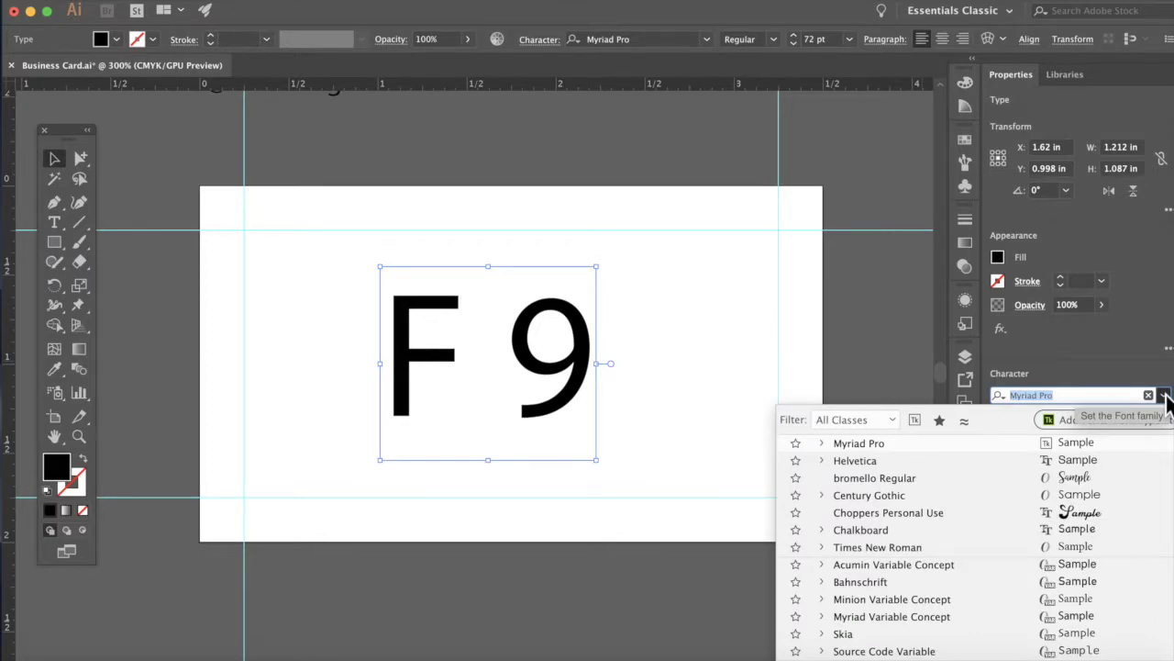
click(1093, 394)
drag(1056, 396, 1007, 402)
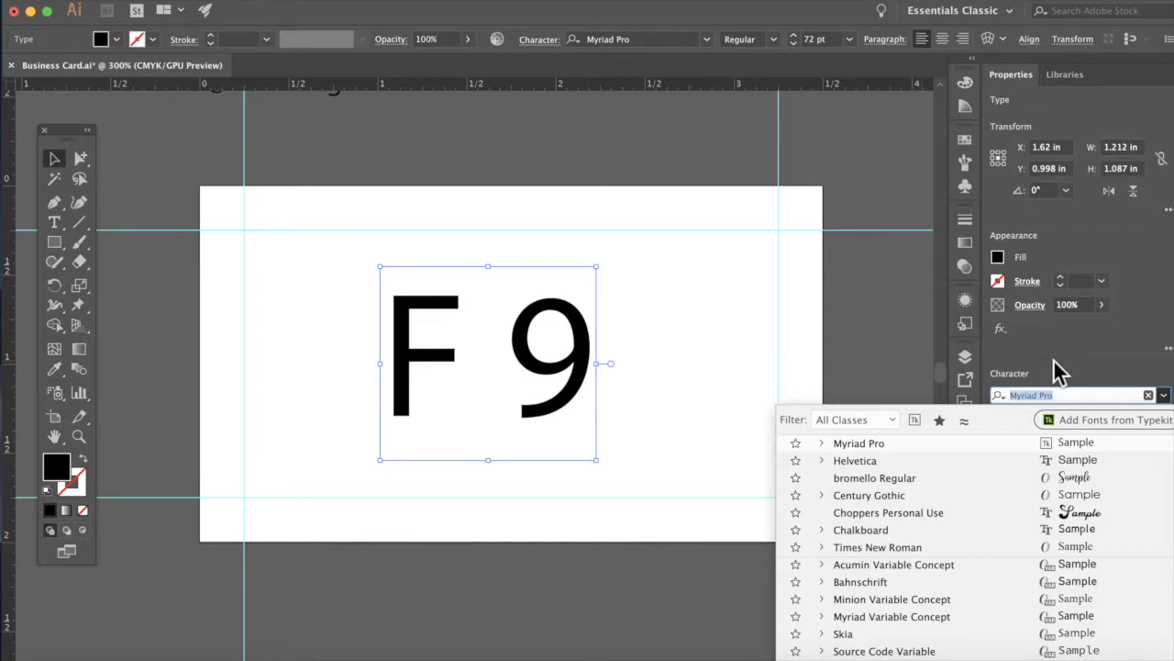
key(Escape)
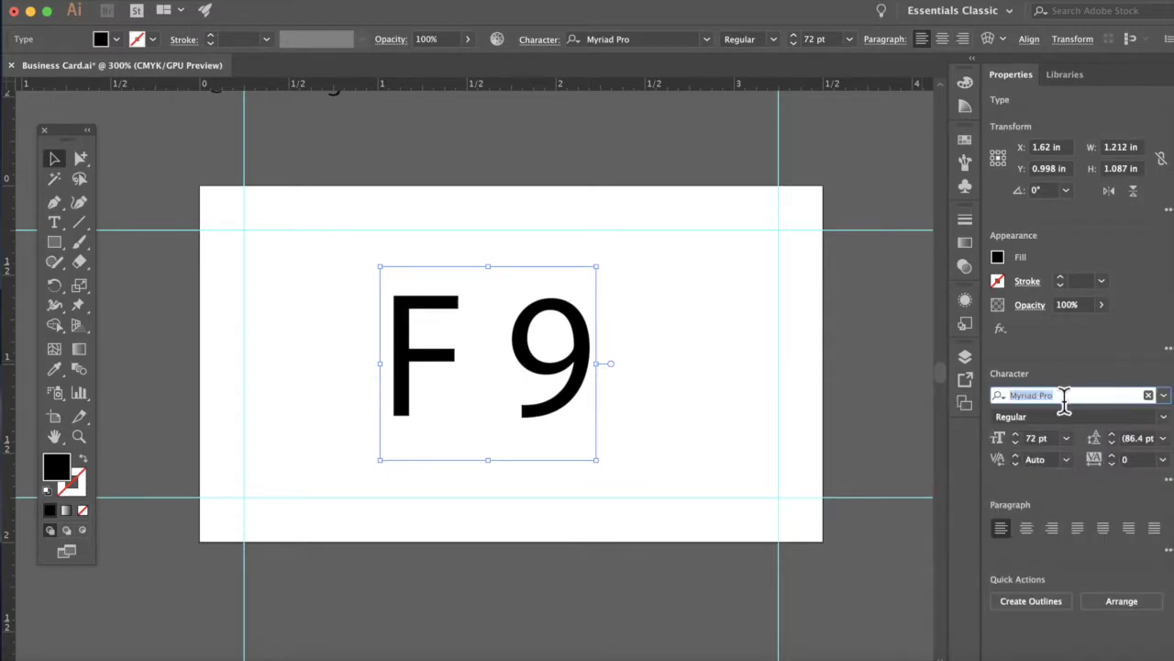
text(lio)
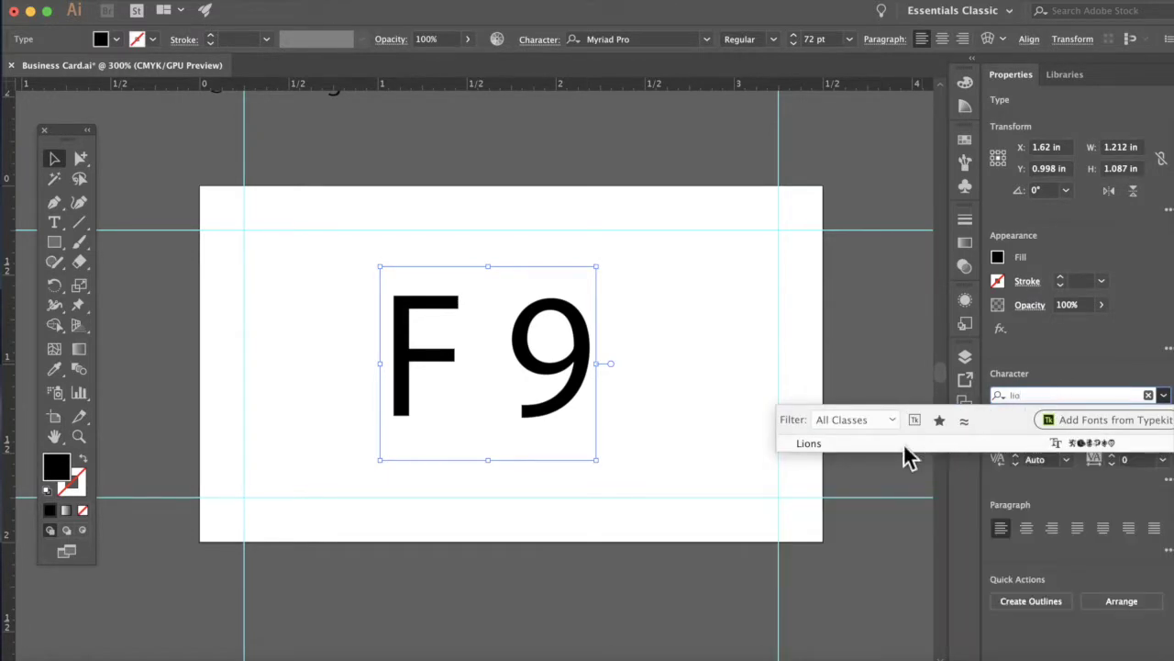
click(855, 447)
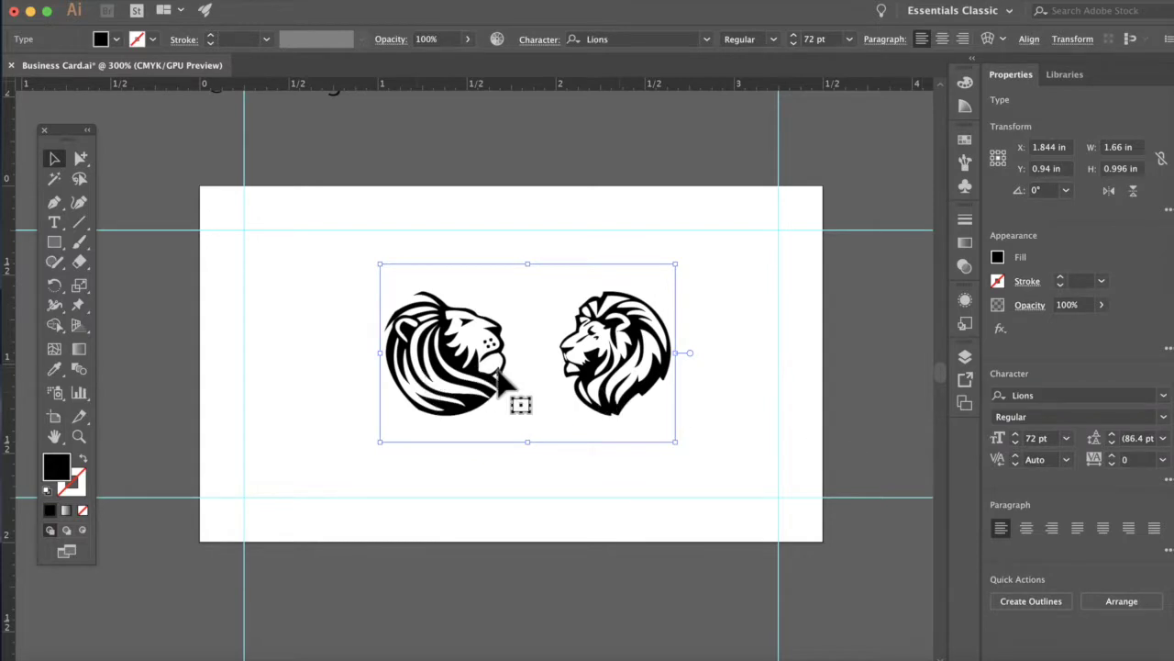
click(59, 223)
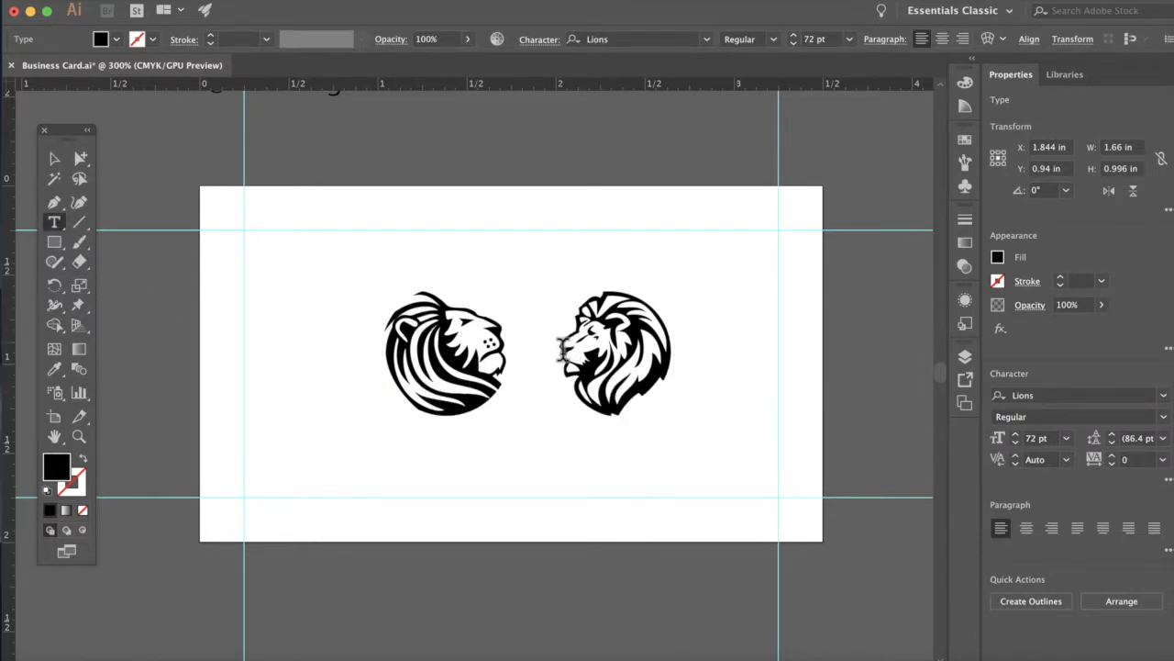
- Delete the left glyph, try letters abcde as lion glyphs, and keep only 'a'
drag(546, 349, 389, 356)
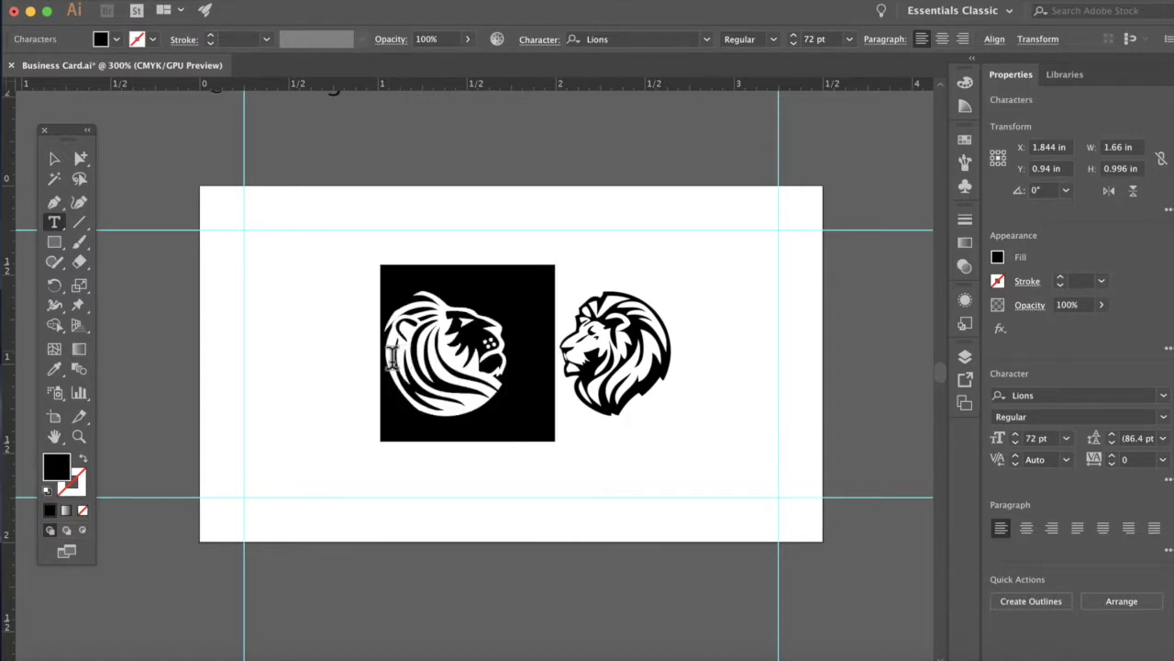
key(BackSpace)
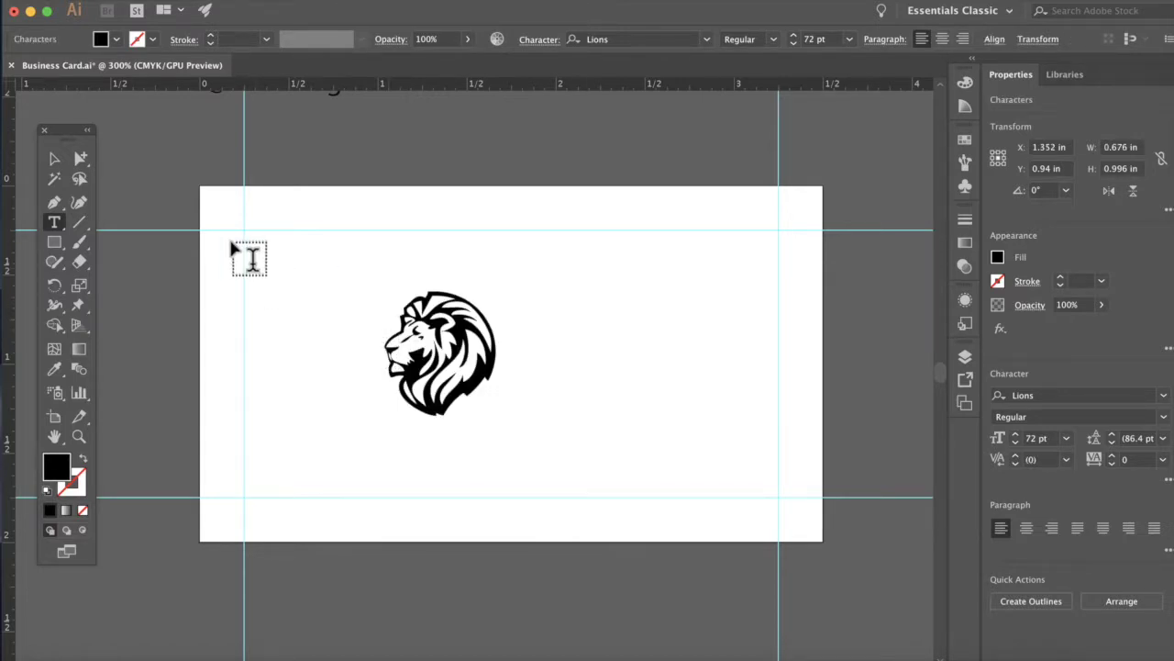
double_click(392, 356)
text(abcde)
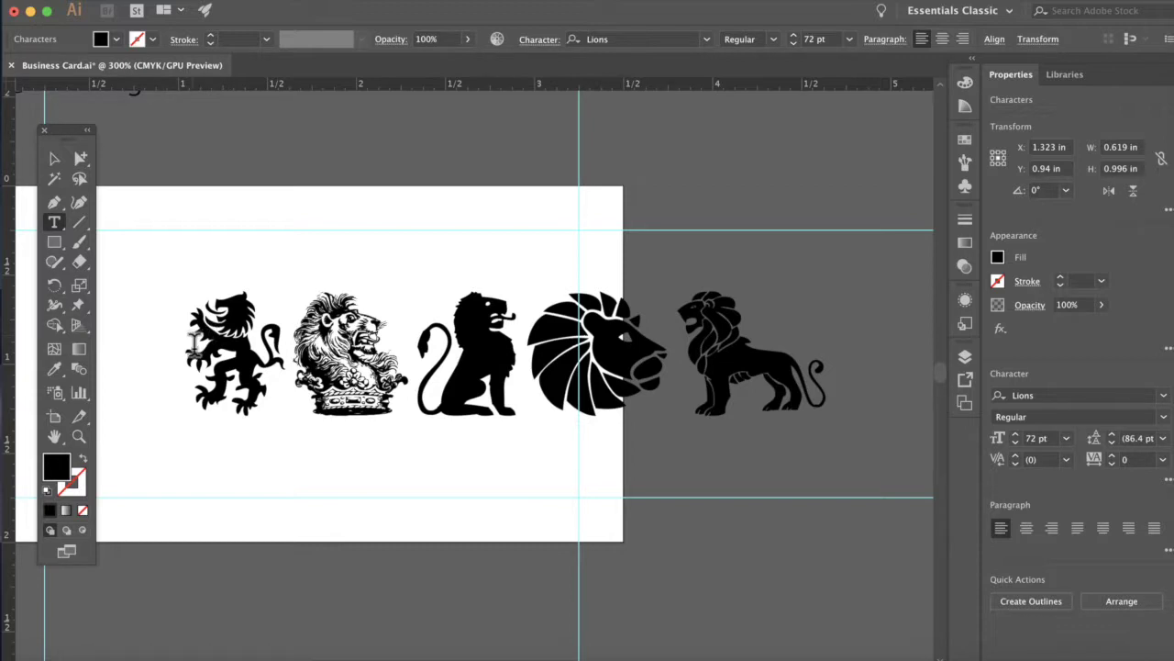
drag(183, 353, 763, 380)
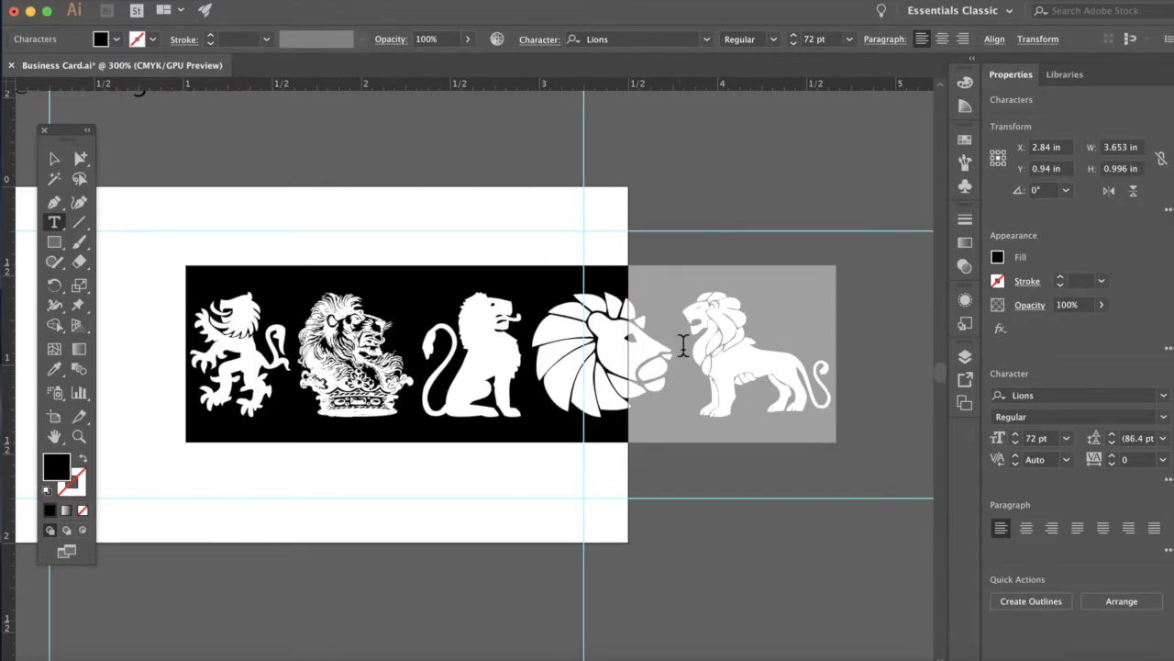
text(a)
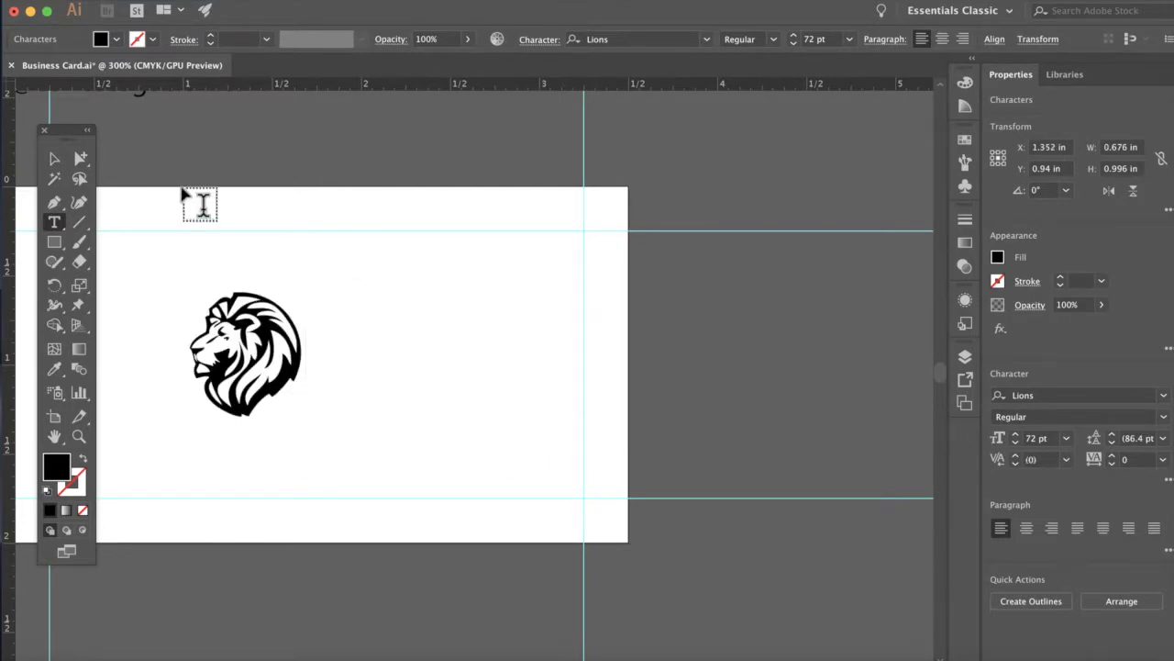
- Move the single lion head toward the card centre, at X 1.722 in, Y 0.907 in
click(52, 159)
scroll(309, 220, left, 5)
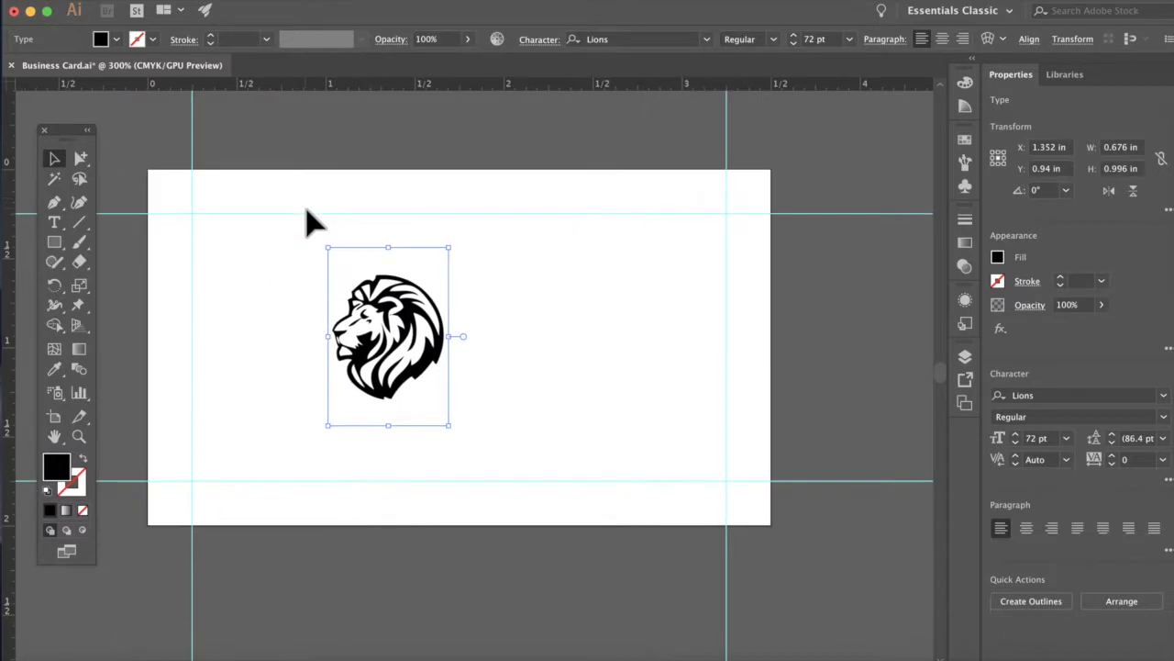
drag(485, 340, 550, 334)
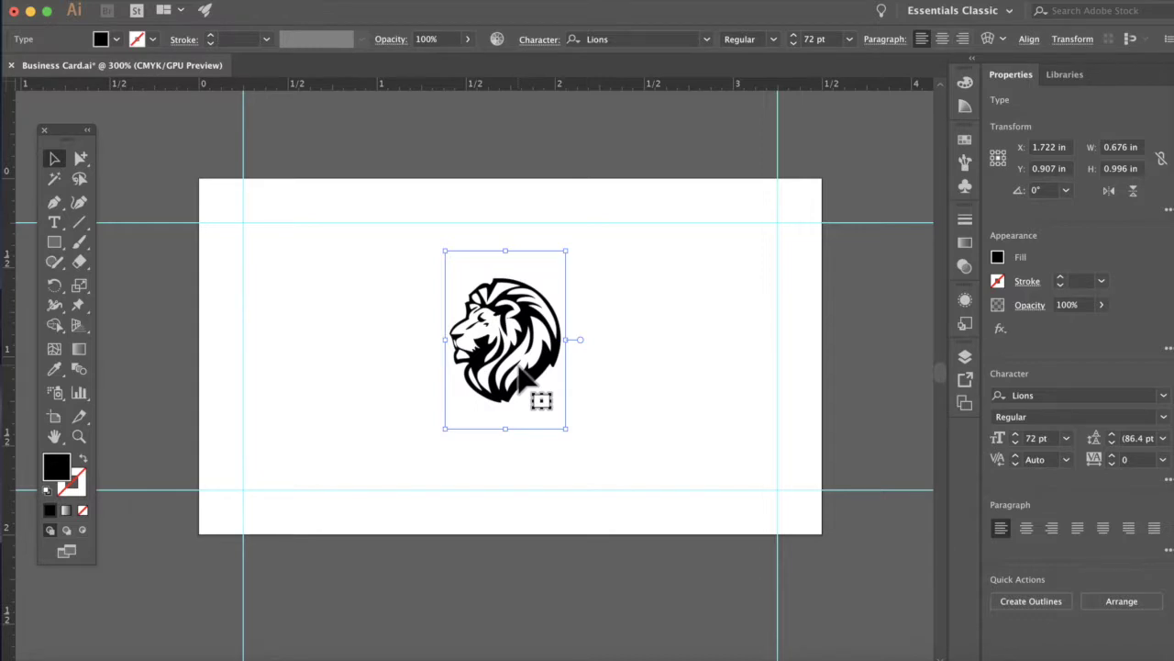
- Zoom in on the lion head, hiding and then restoring the selection bounding box
key(super+h)
key(super+equal)
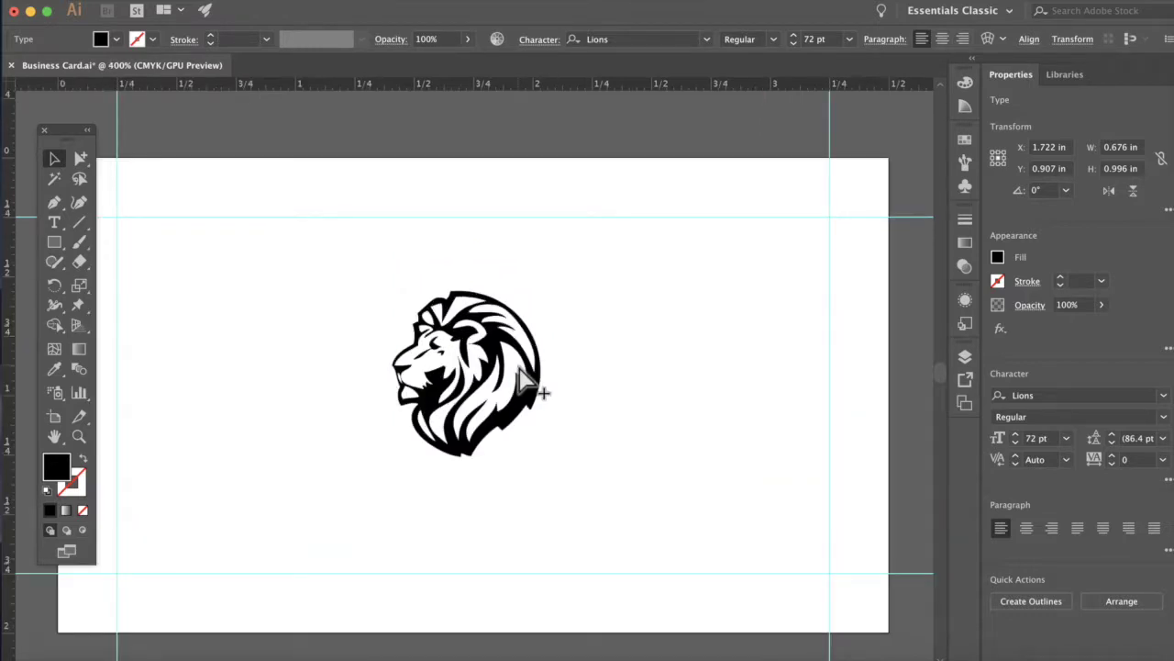
key(super+equal)
key(super+h)
scroll(538, 388, left, 2)
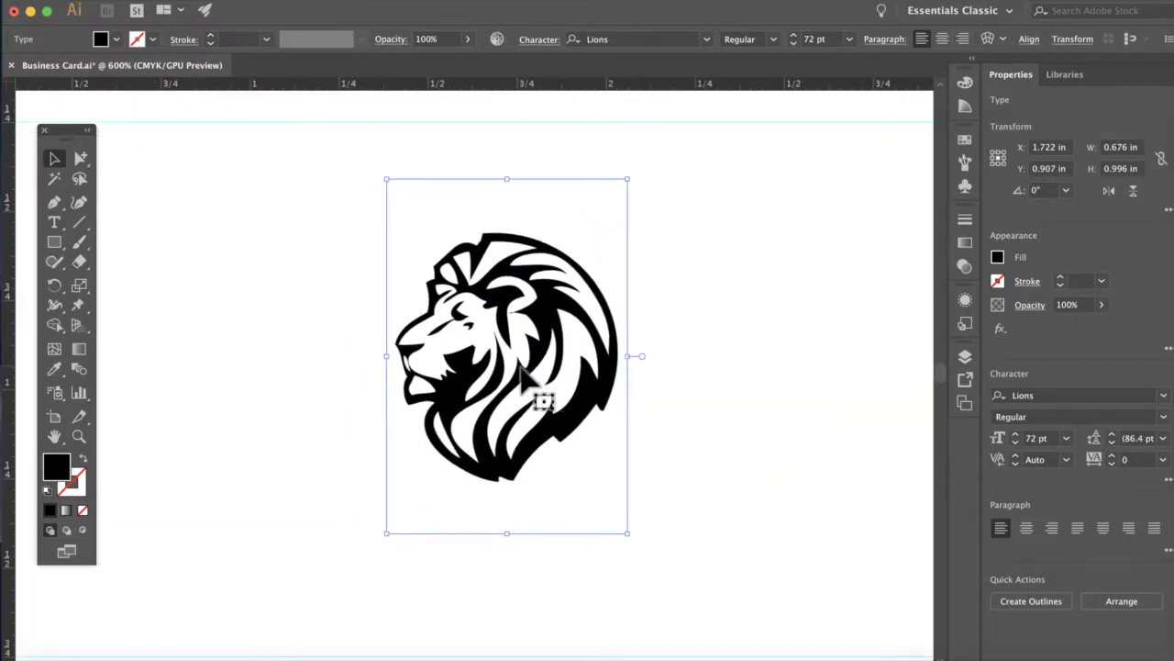
scroll(523, 385, up, 2)
scroll(523, 386, left, 2)
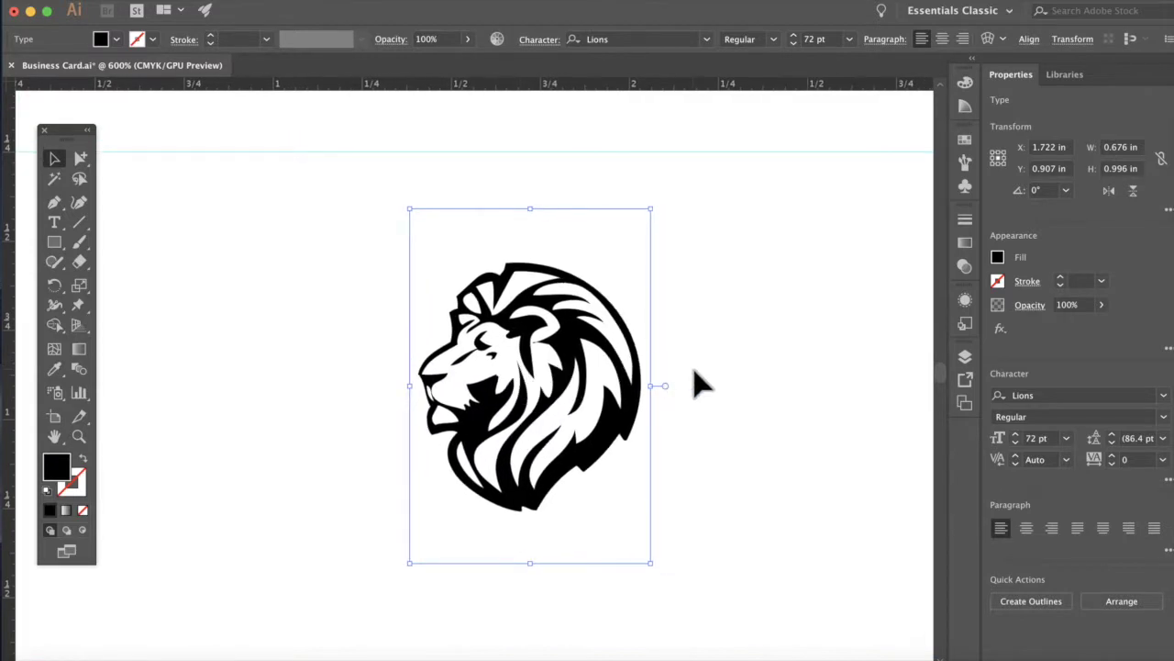
- Reselect the lion text object as a whole with the Selection Tool
click(695, 383)
click(603, 378)
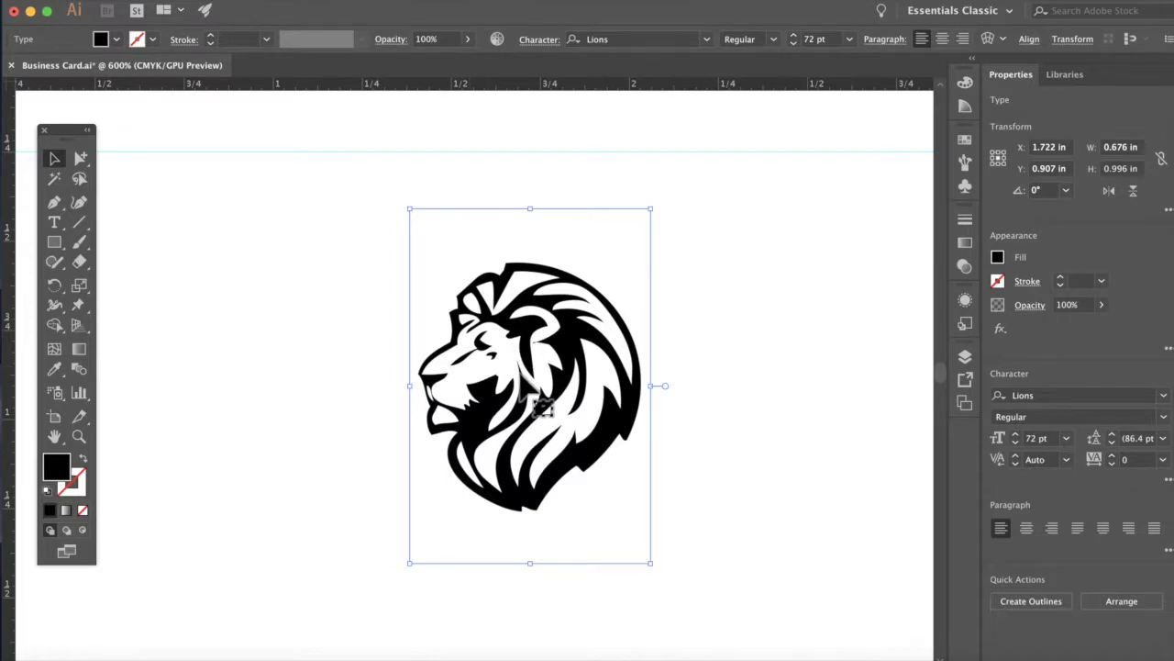
click(377, 386)
click(507, 356)
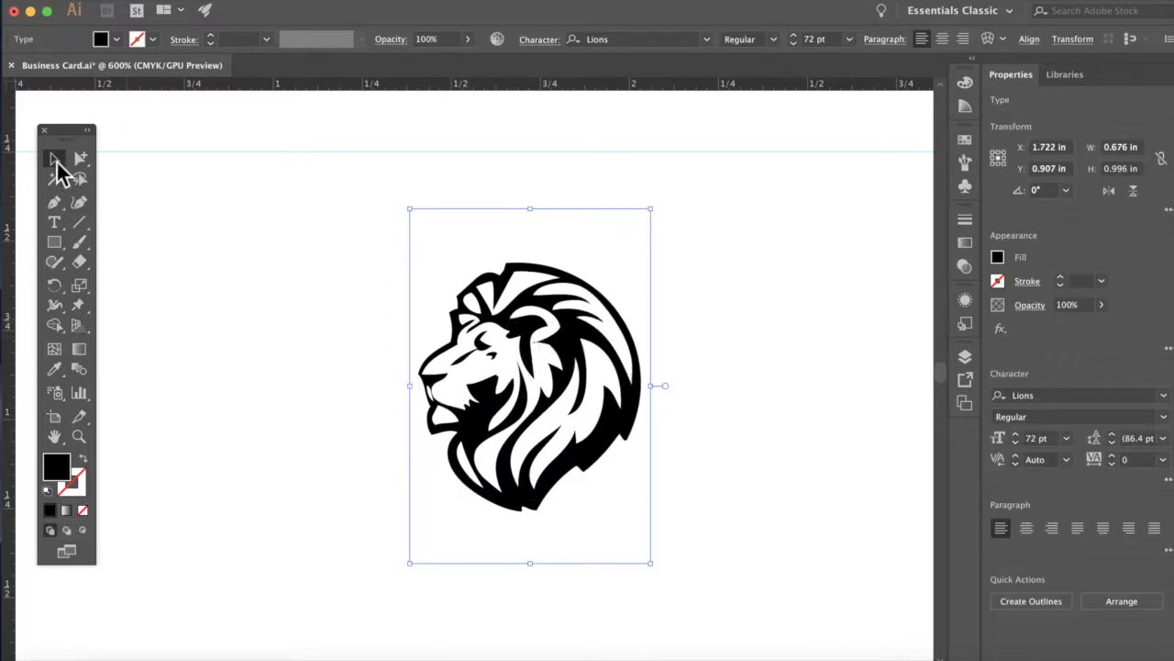
click(57, 162)
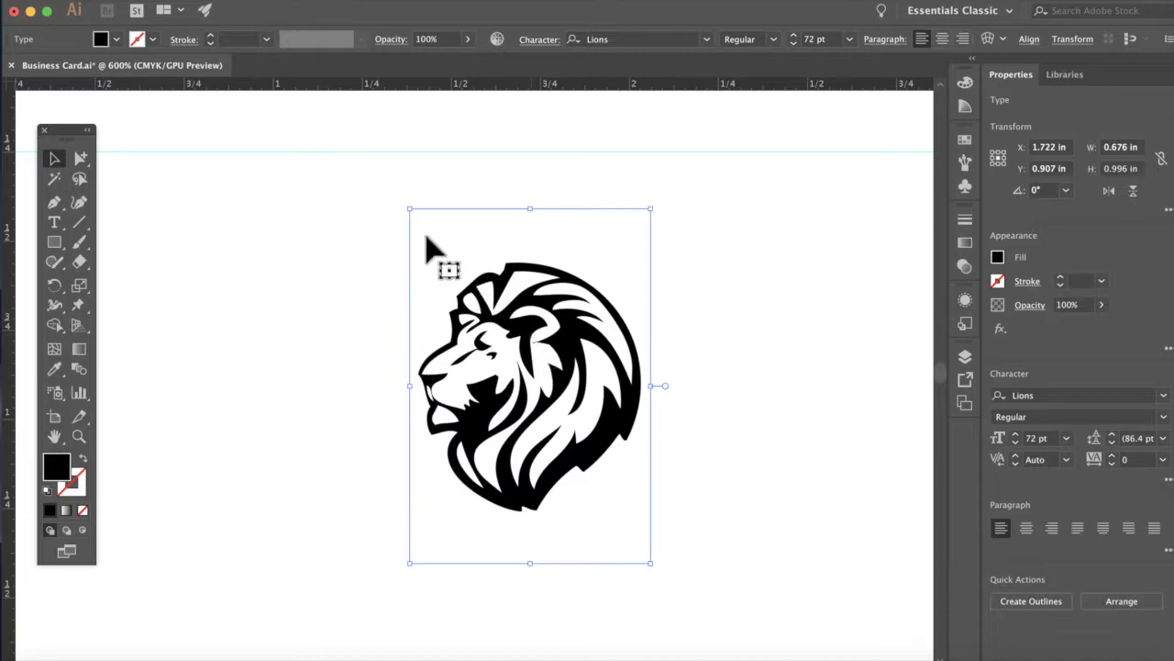
click(275, 2)
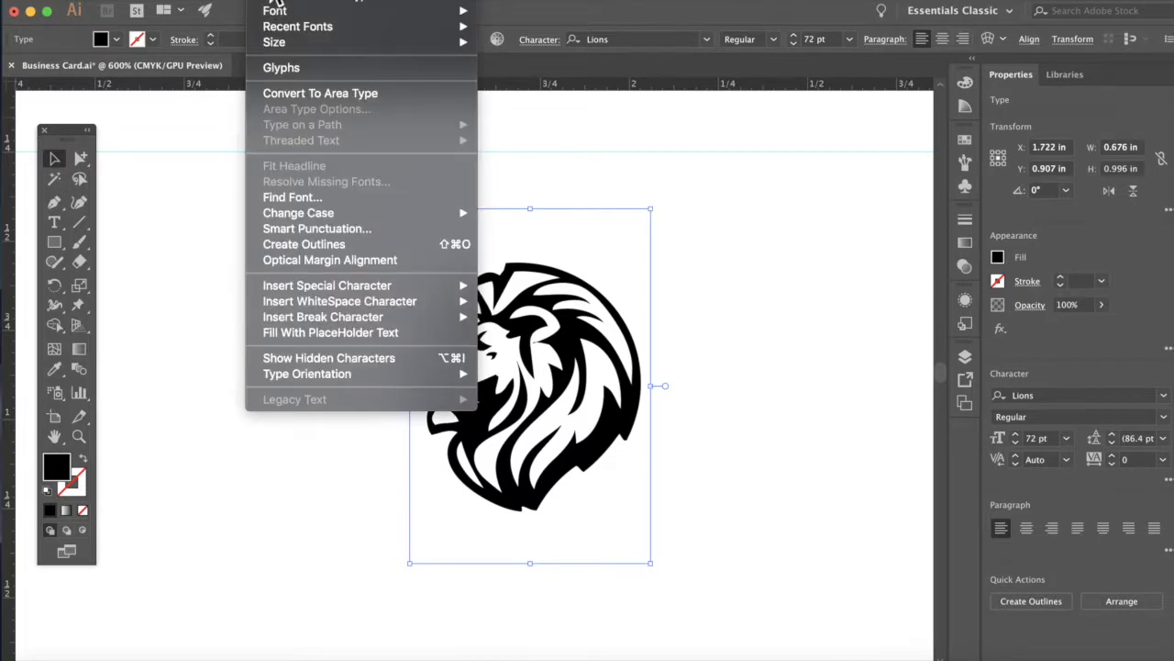
- Convert the lion glyph to outlines and select all its anchors with Direct Selection
click(295, 246)
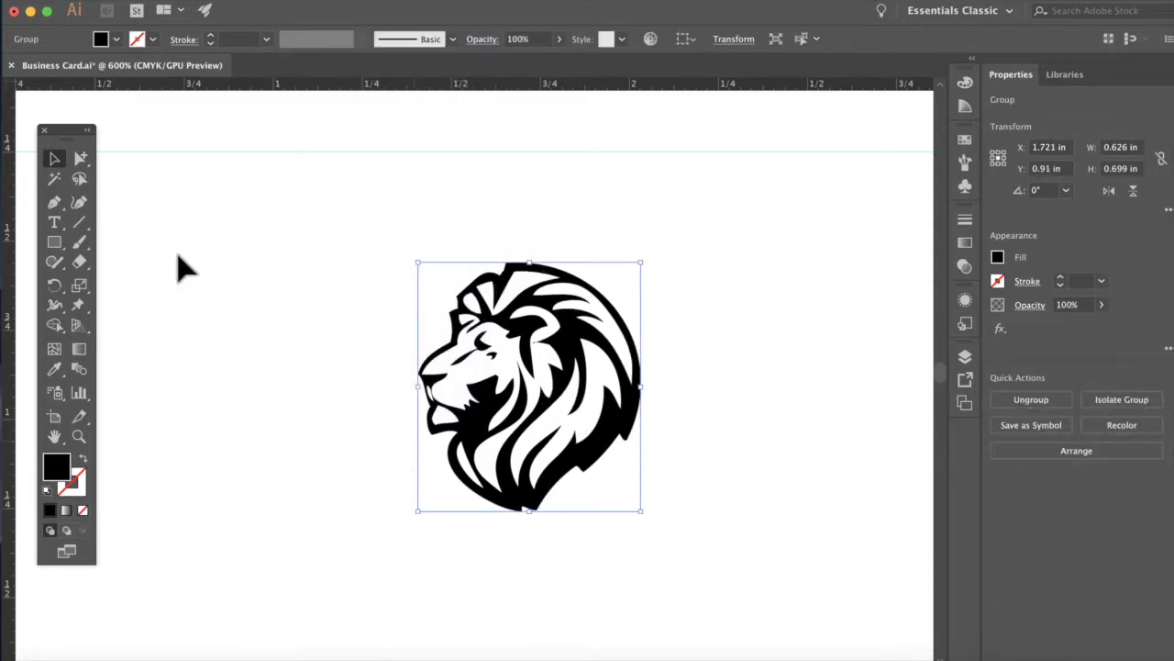
click(82, 159)
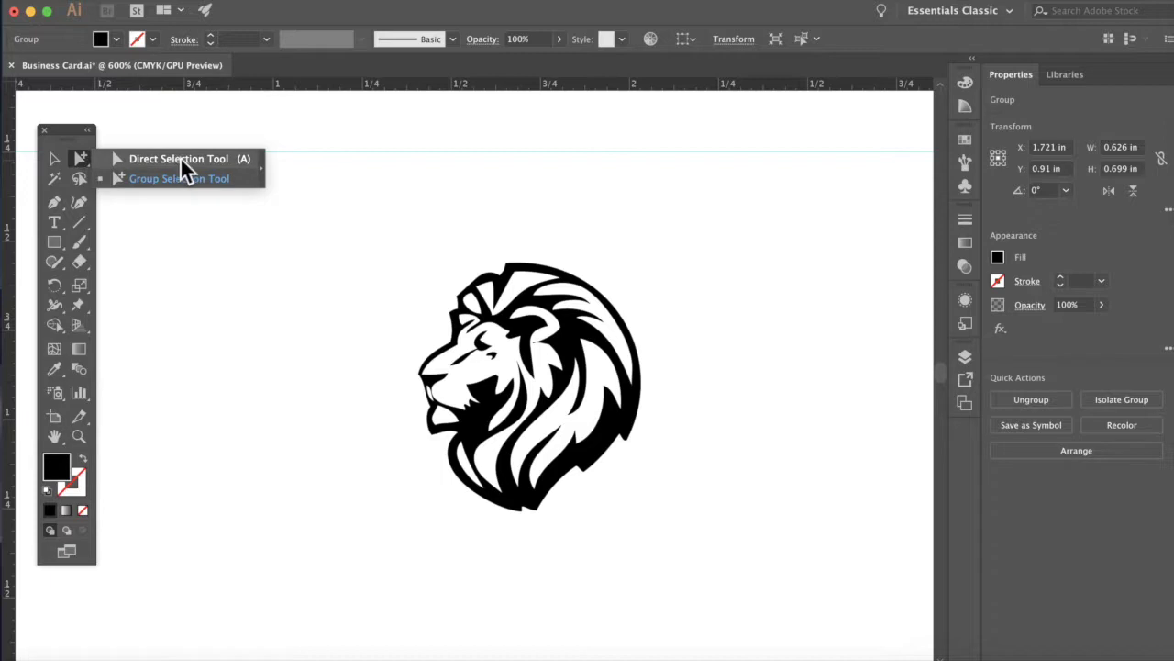
click(179, 158)
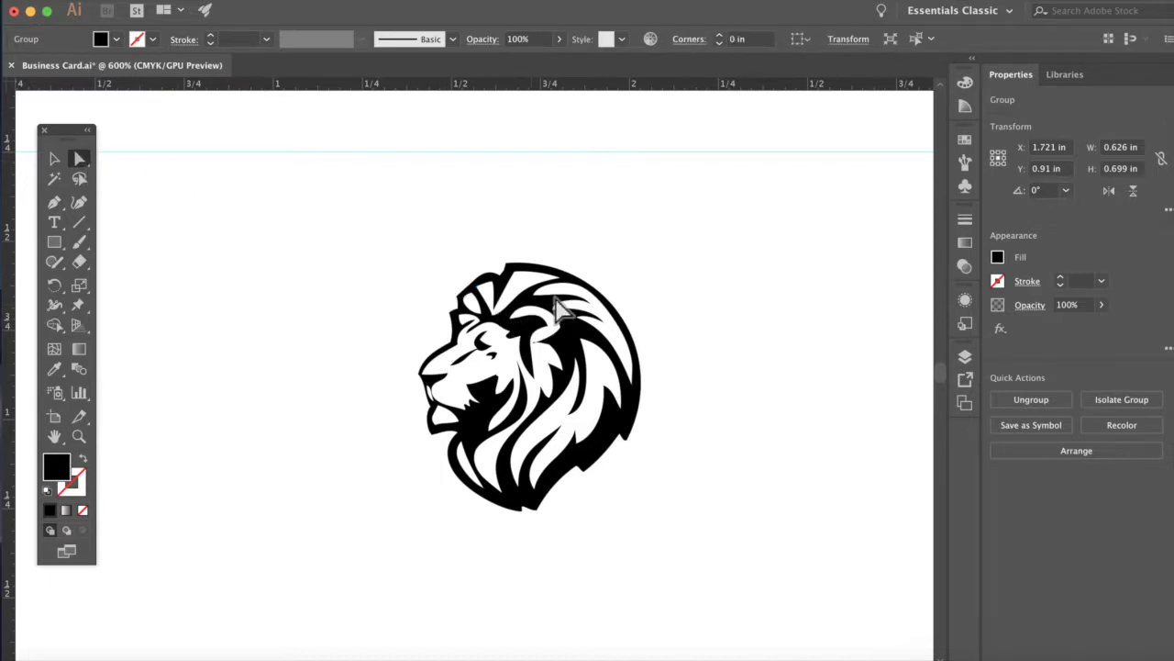
click(616, 288)
click(580, 285)
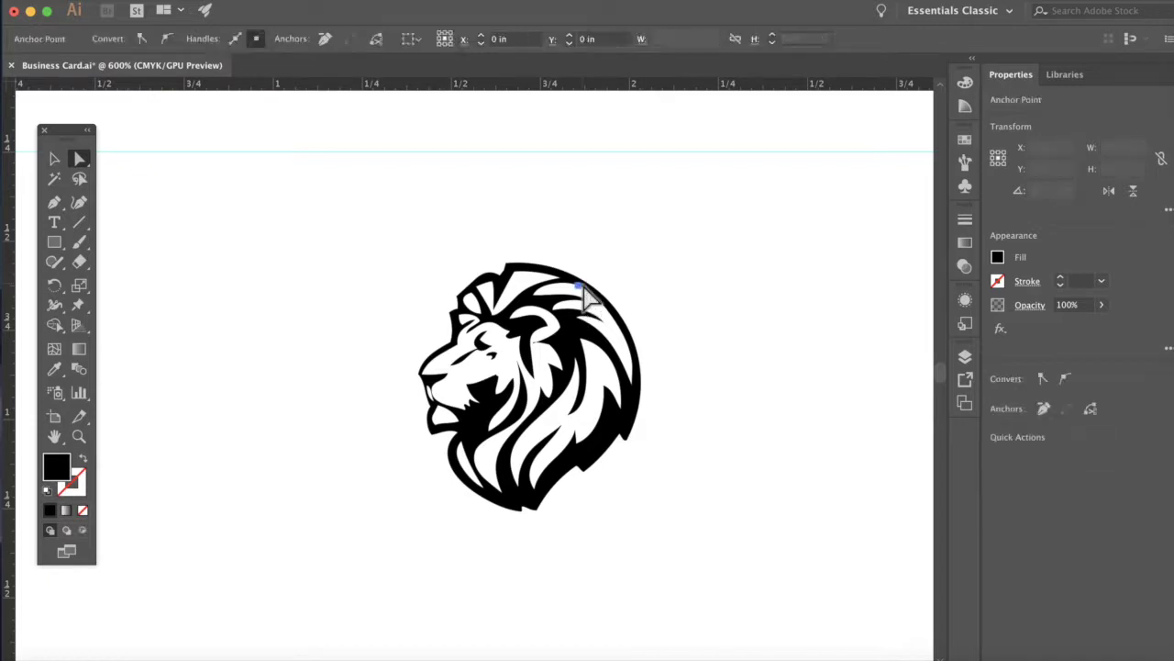
key(super+a)
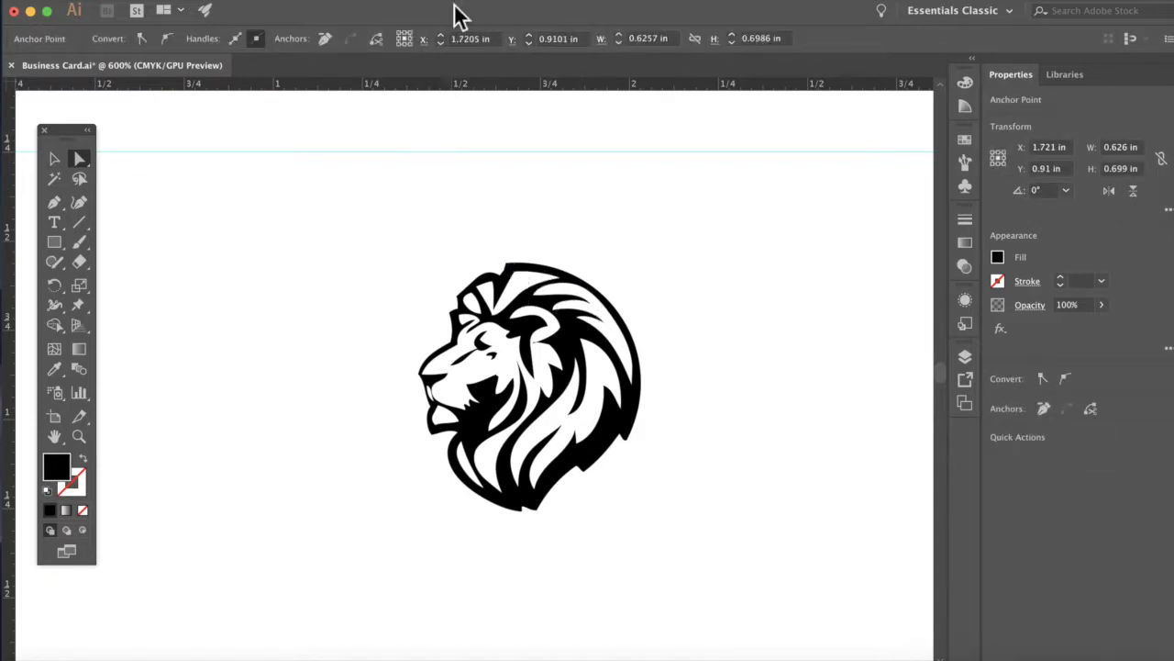
click(408, 0)
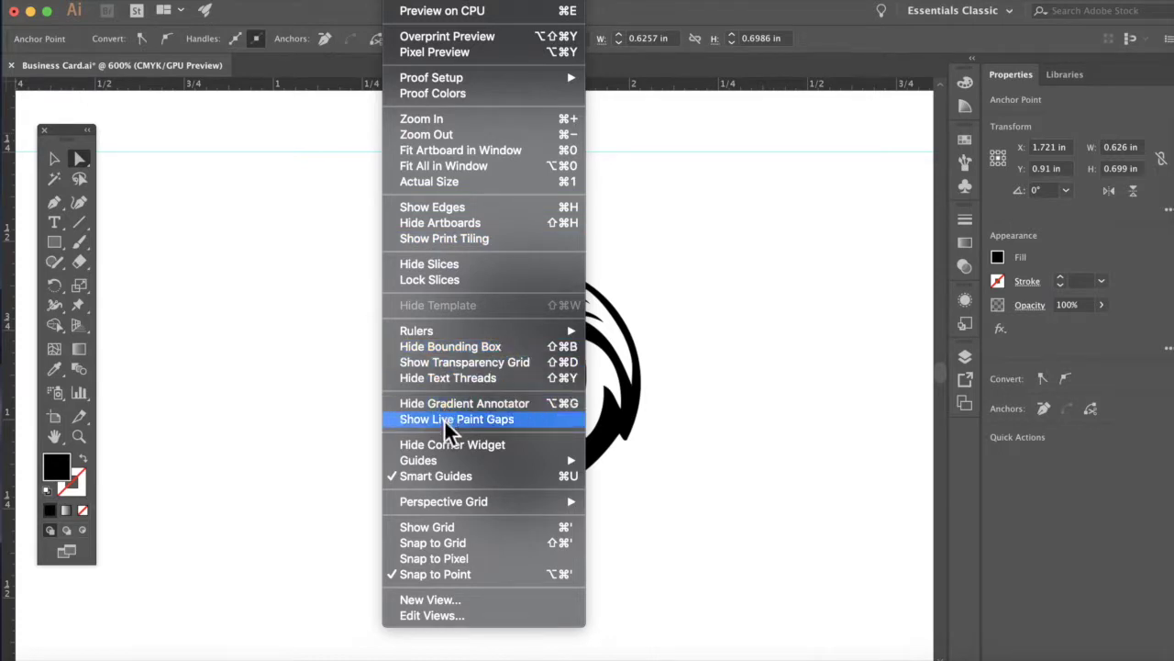
- Turn on View > Show Edges and reselect the whole outlined lion group
mouse_move(448, 473)
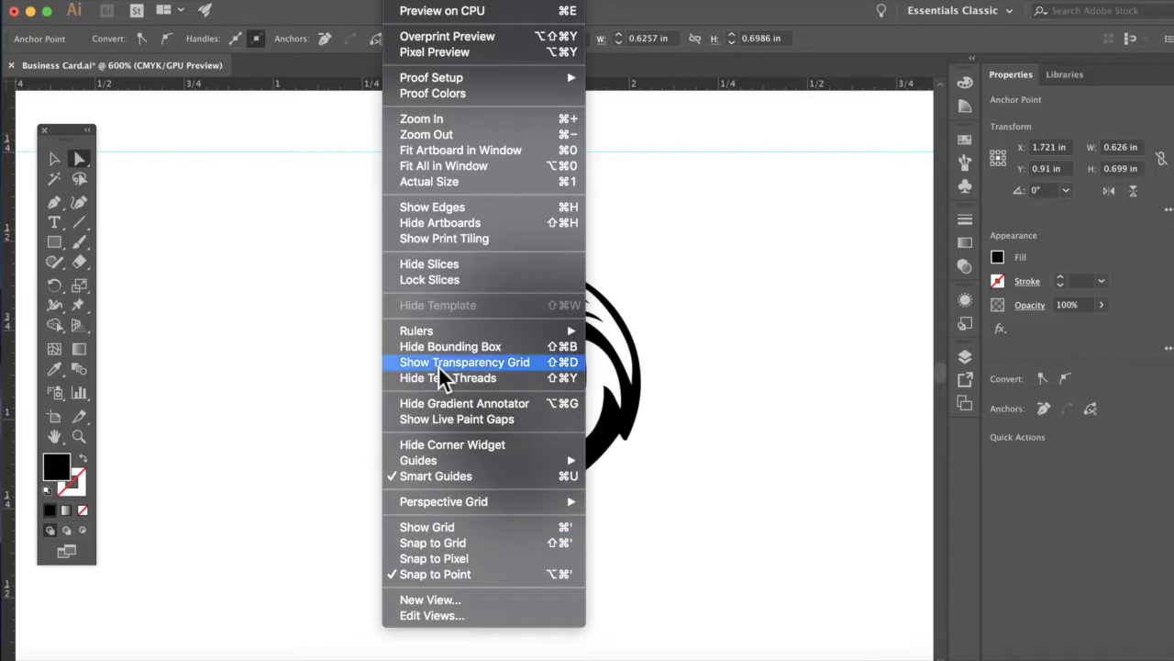
click(560, 210)
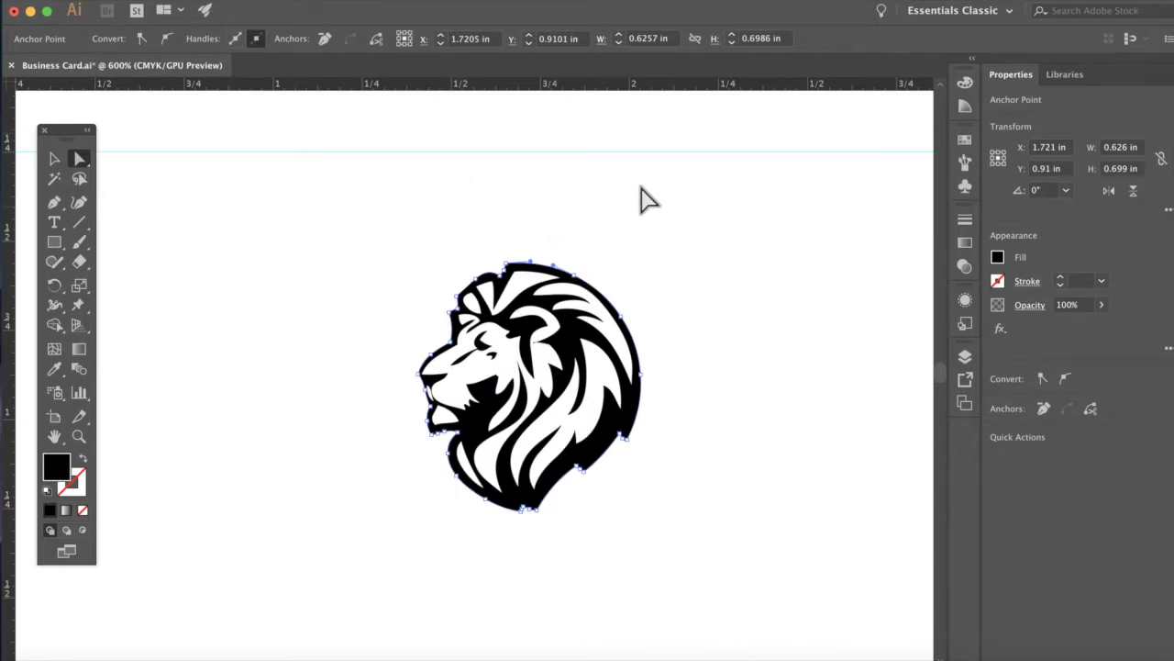
click(274, 147)
click(54, 158)
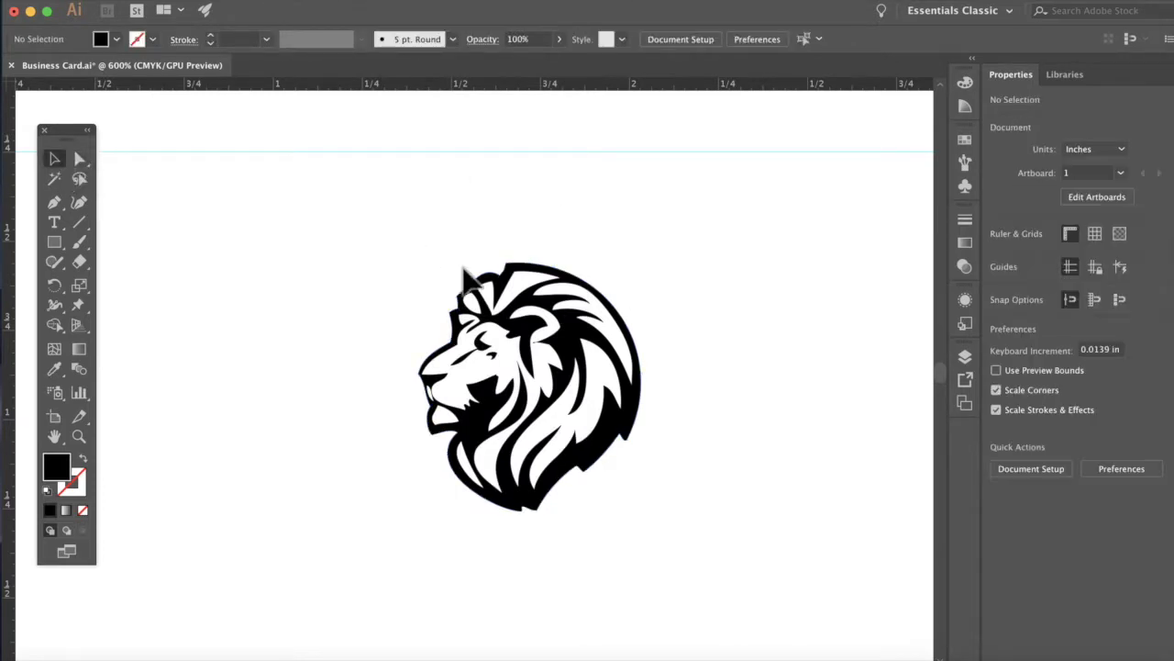
click(491, 298)
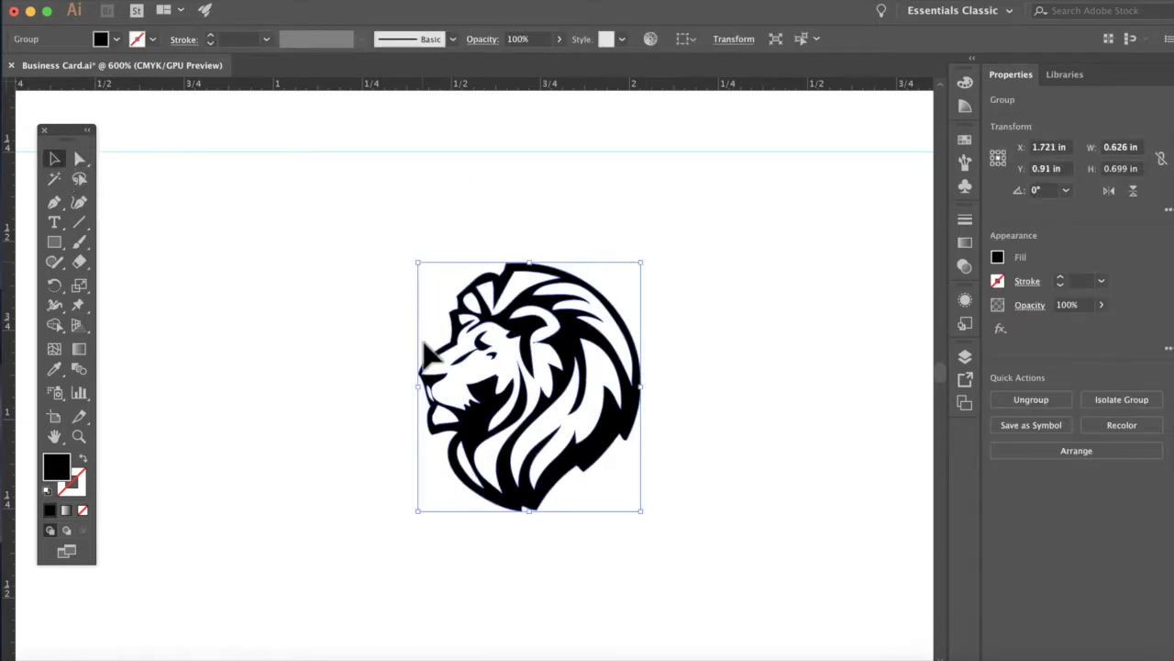
click(415, 1)
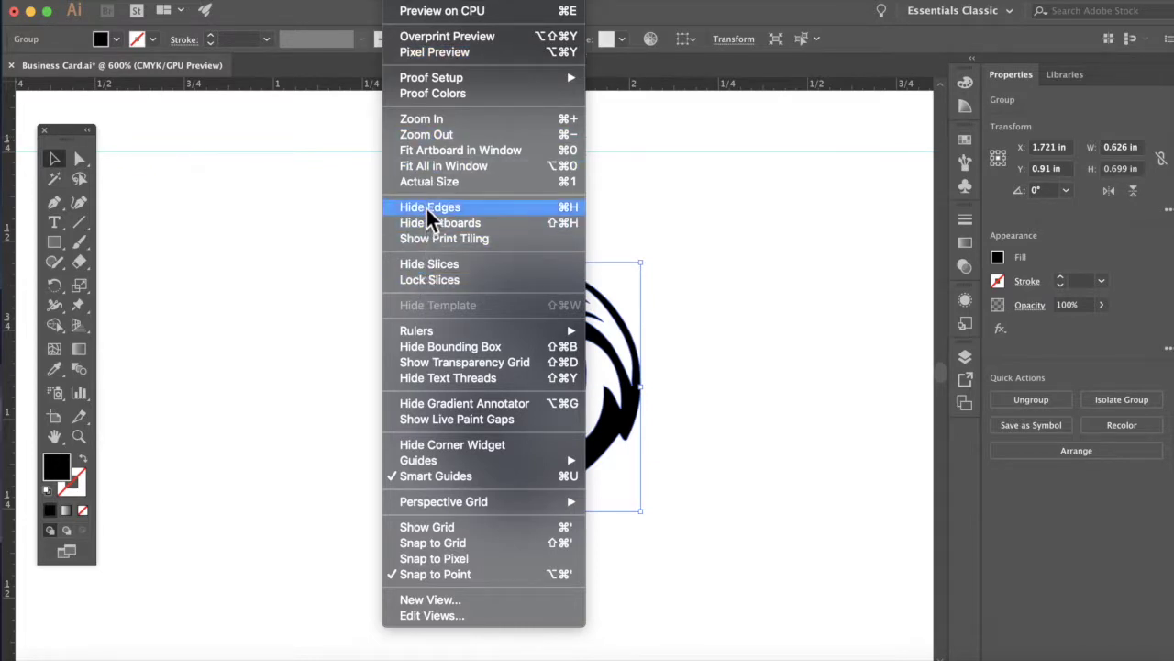
click(688, 230)
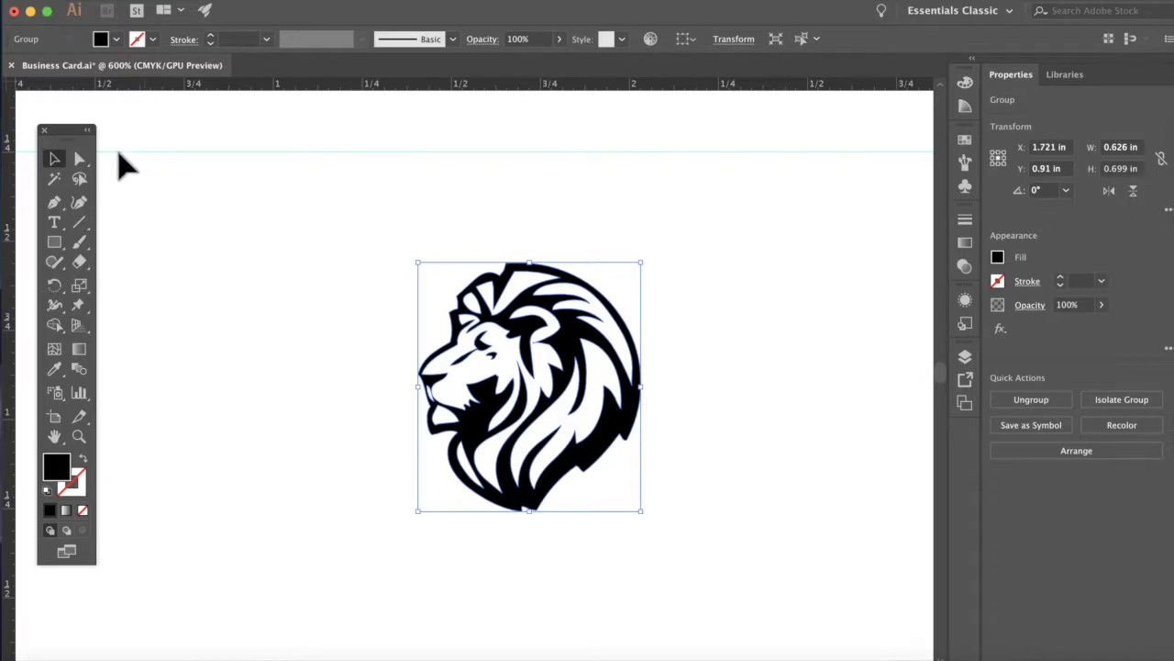
click(82, 159)
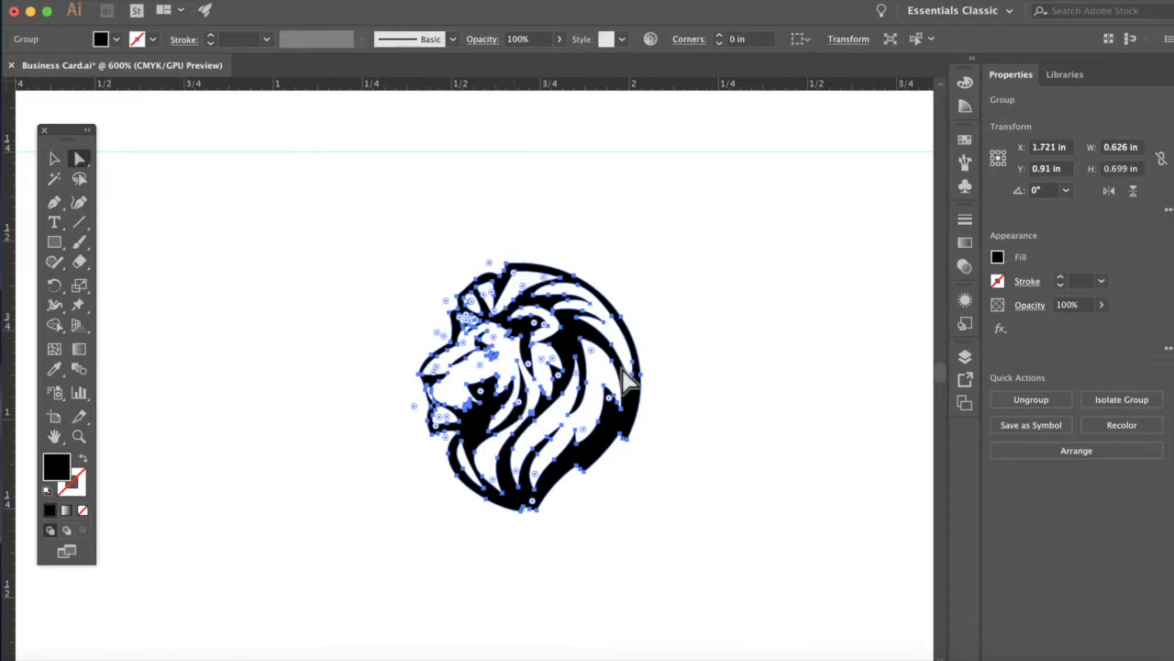
scroll(633, 390, up, 2)
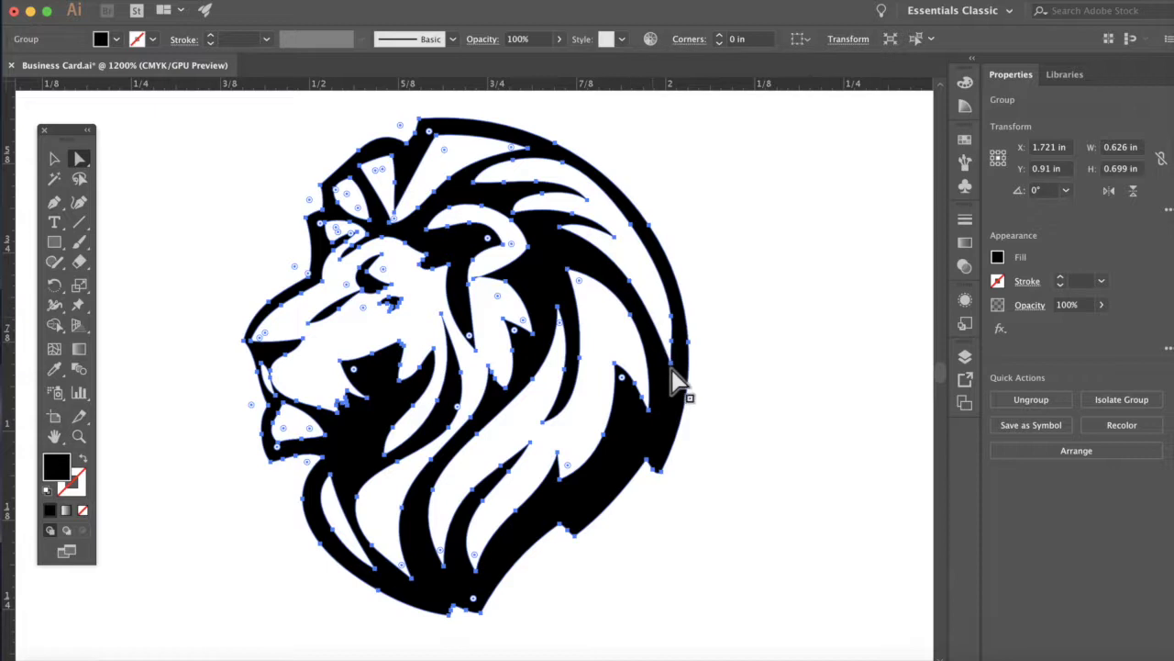
click(695, 230)
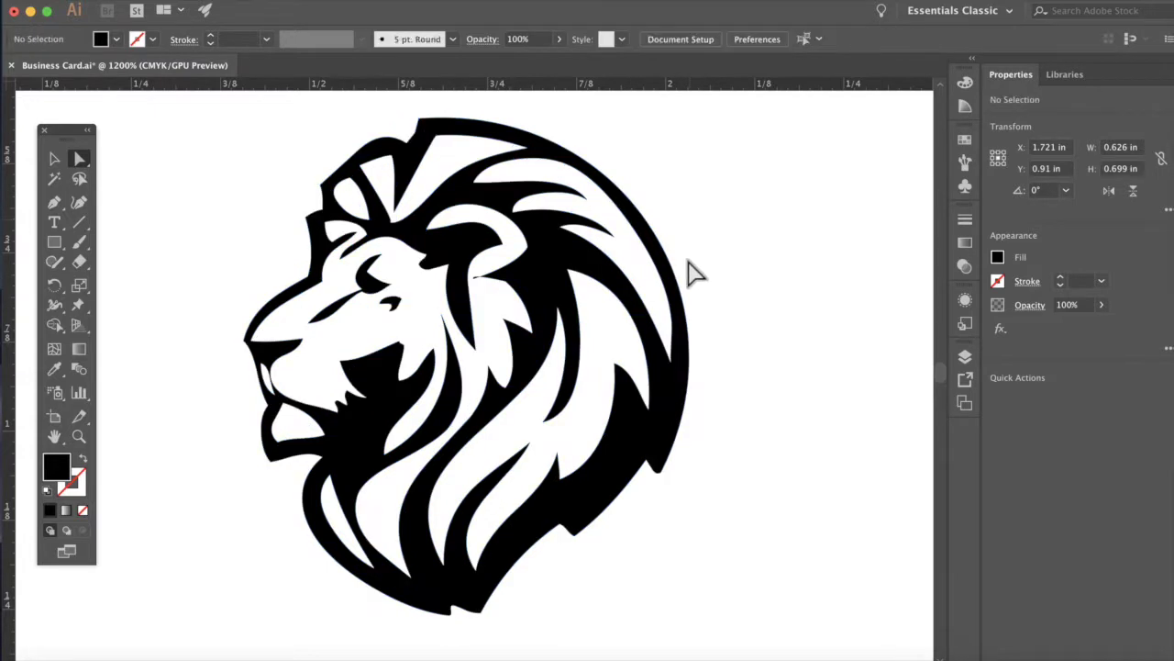
click(692, 349)
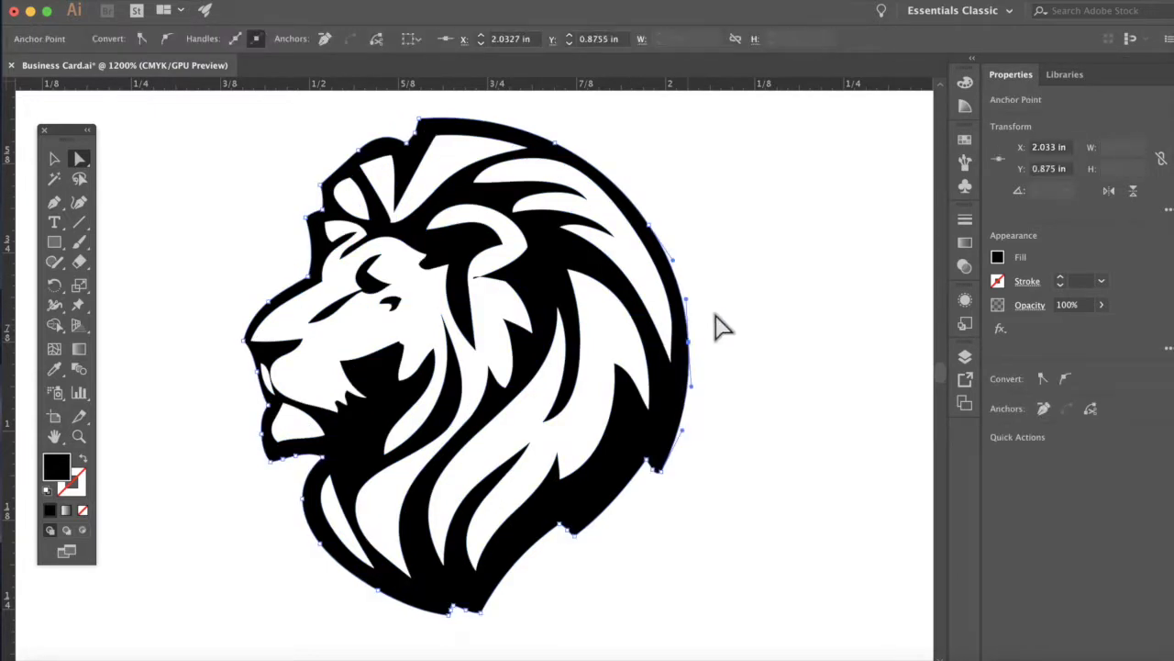
click(718, 324)
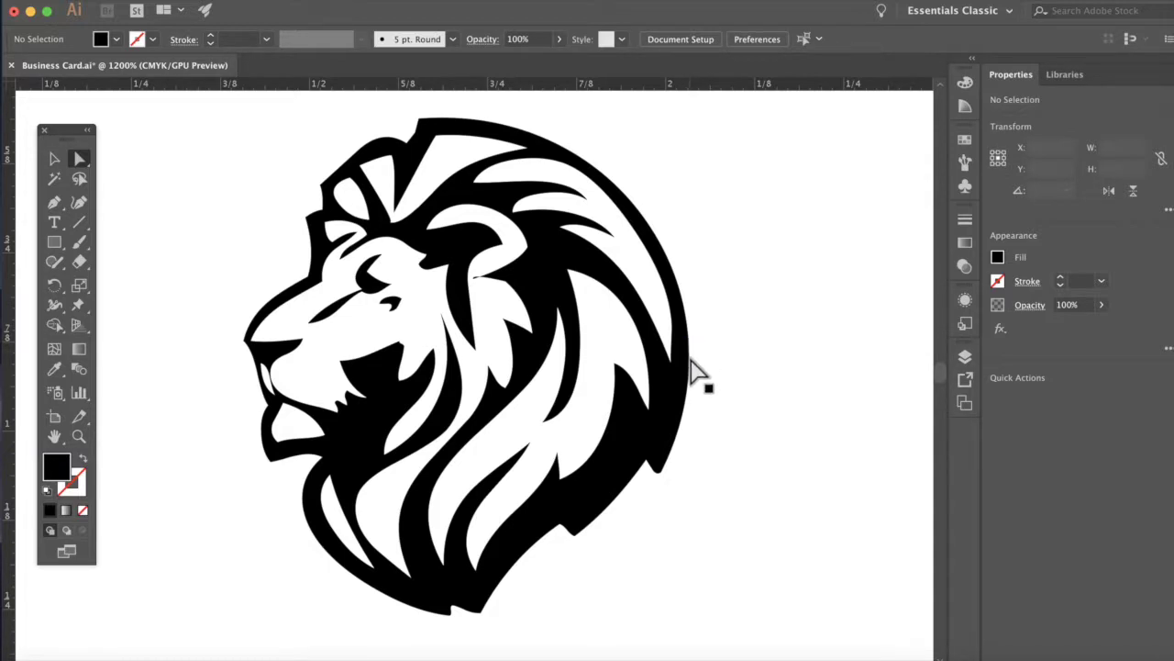
drag(689, 344, 781, 318)
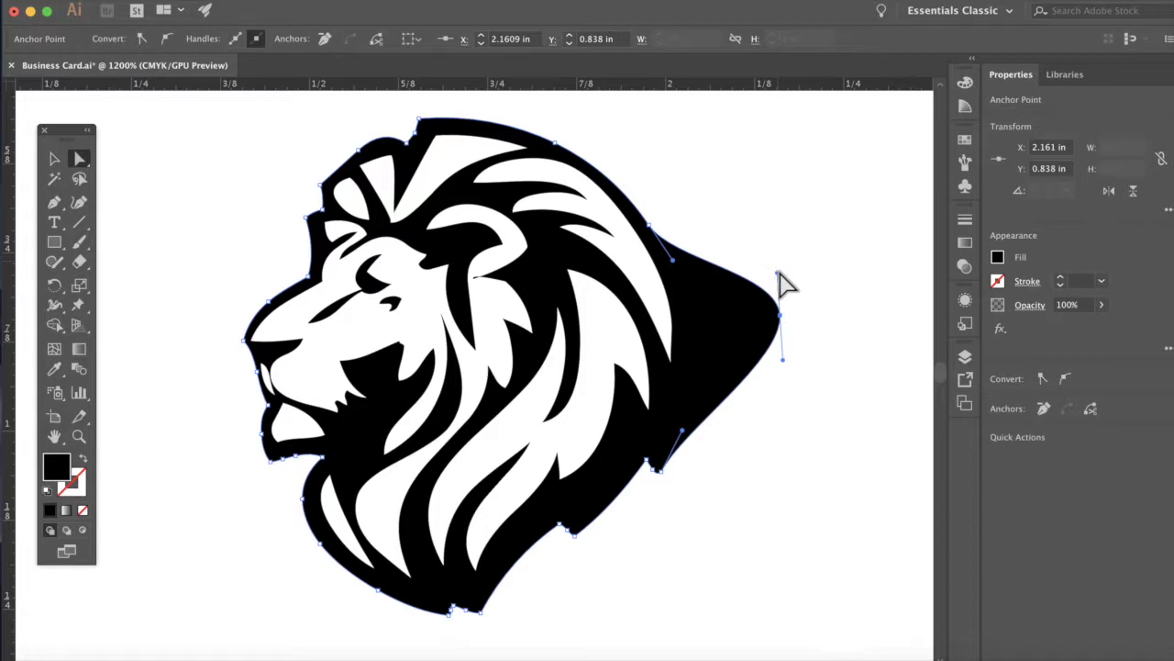
drag(778, 273, 736, 229)
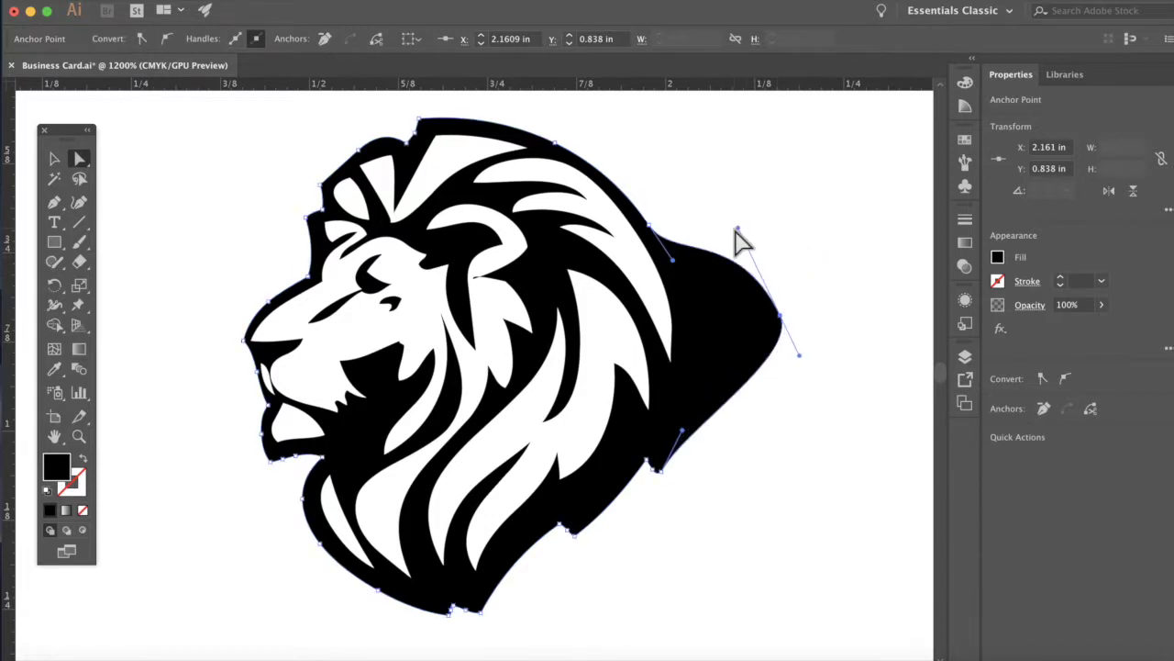
key(super+z)
key(super+z)
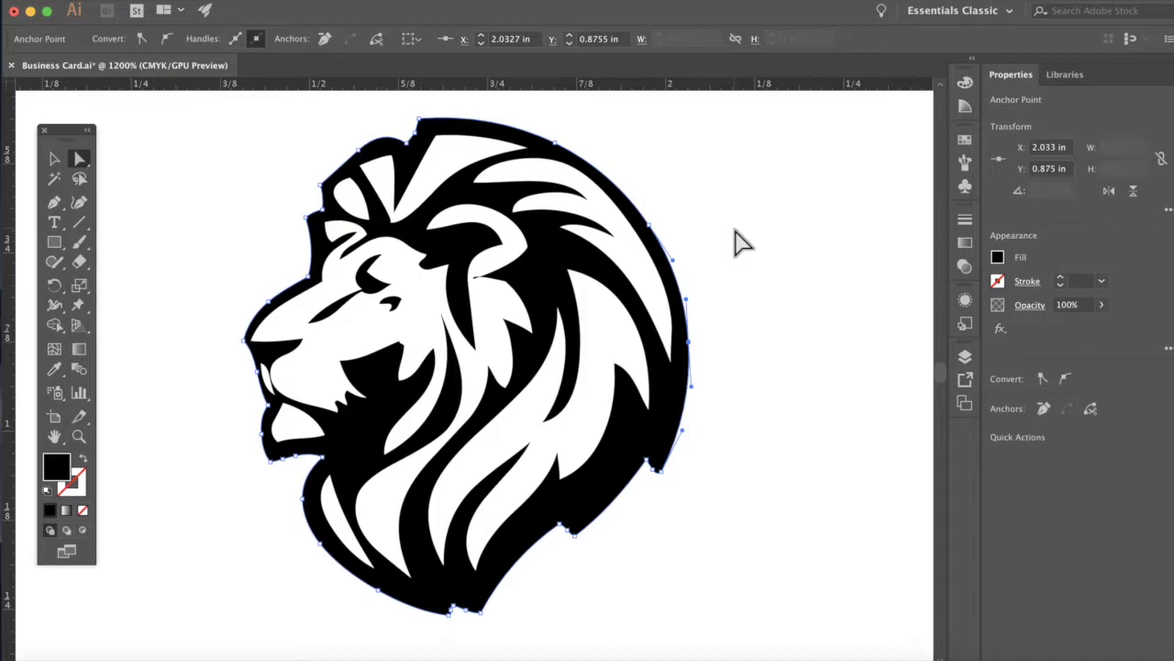
click(720, 231)
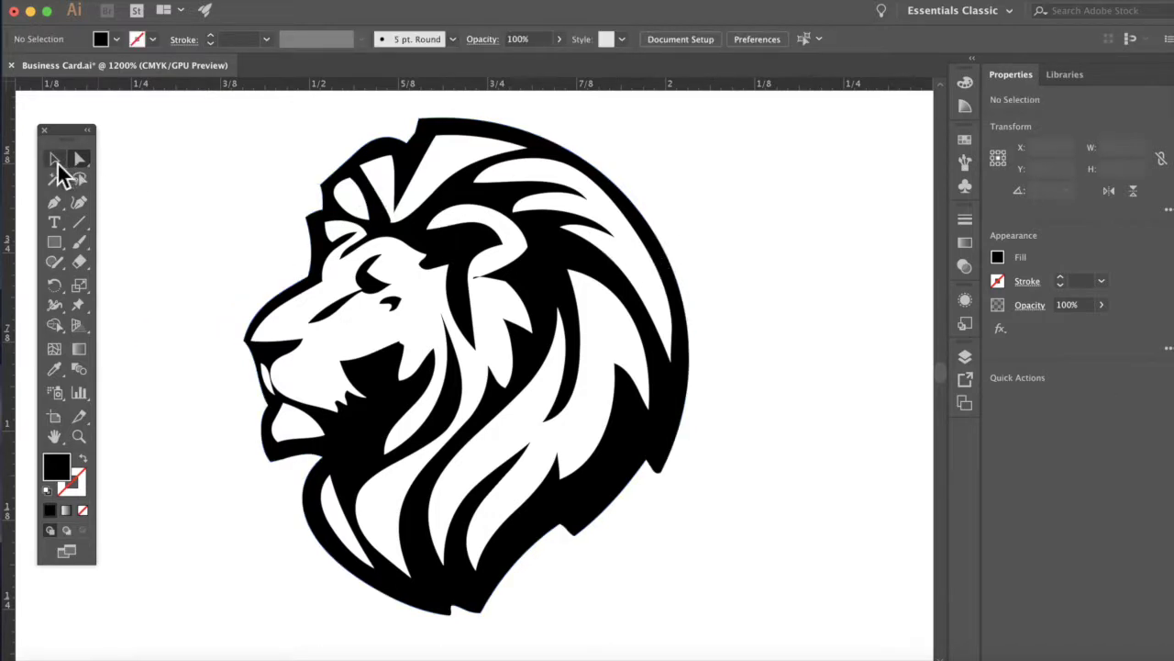
click(57, 163)
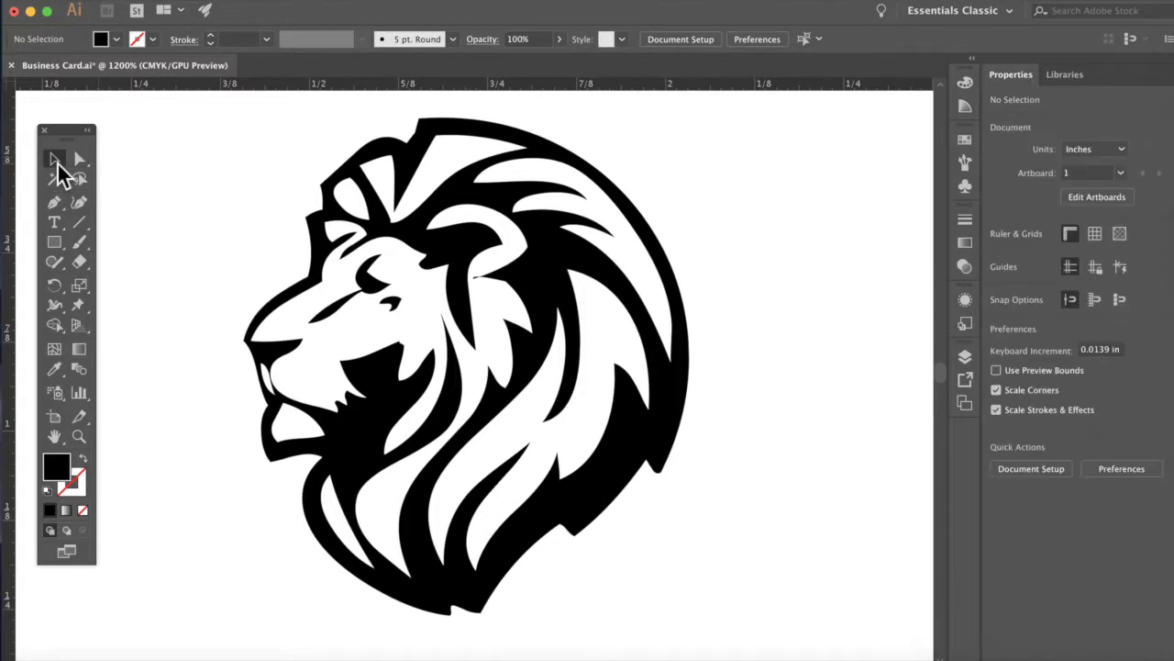
- Fill the lion group with yellow
click(518, 191)
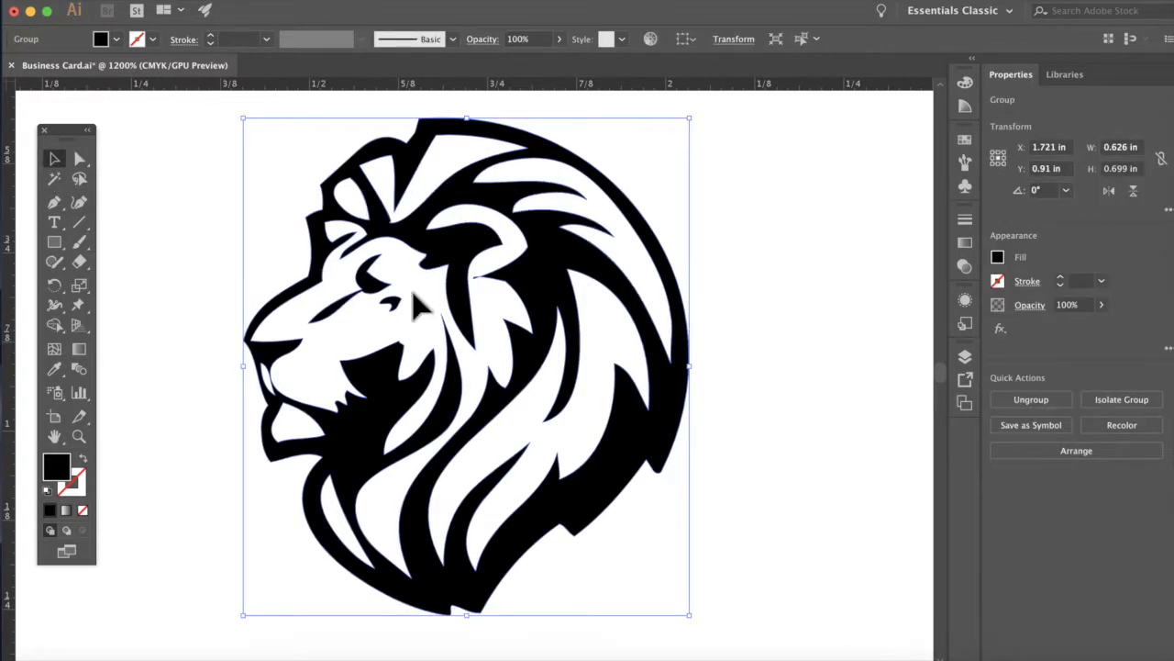
click(999, 260)
click(865, 315)
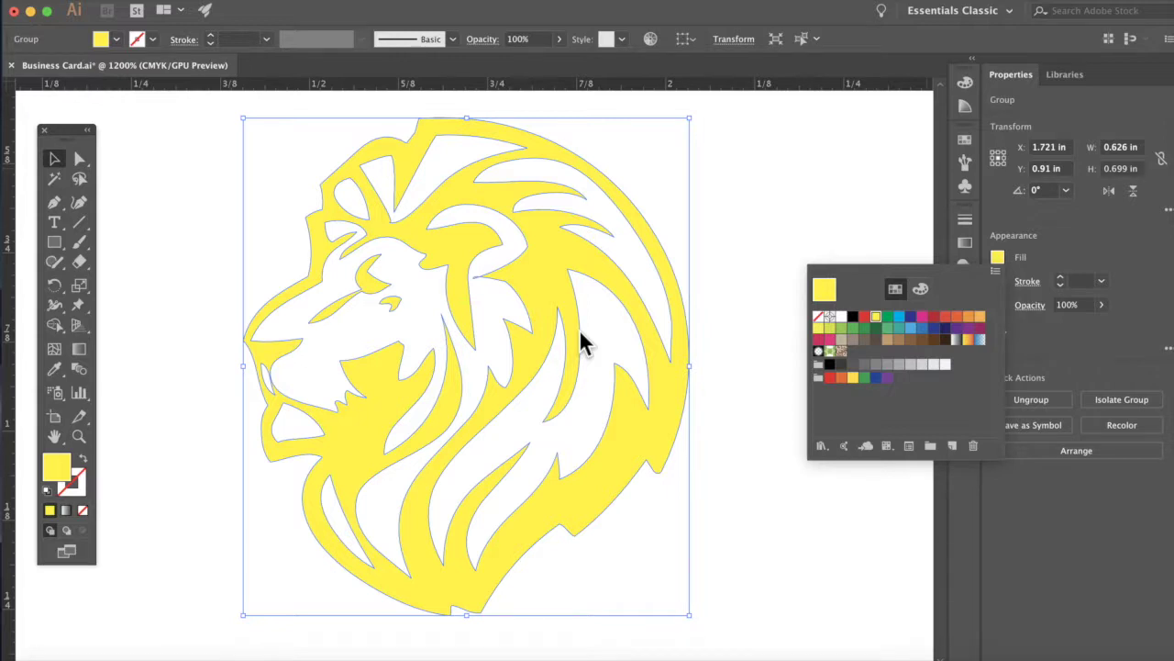
- Draw a rectangle across the lion's lower half
click(741, 229)
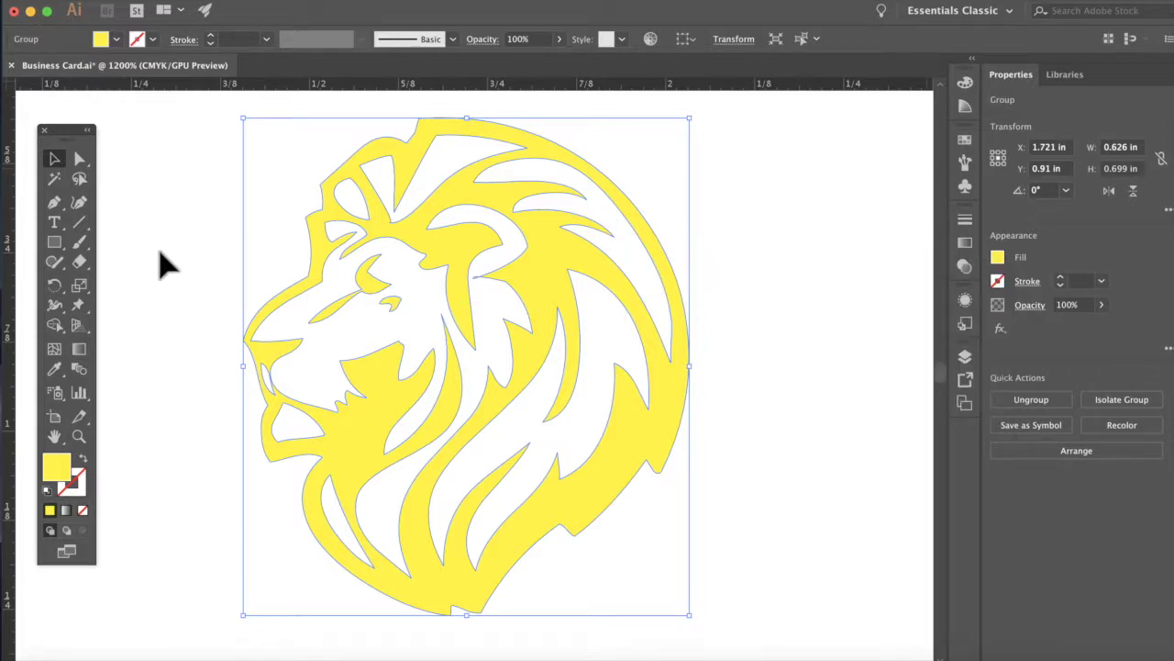
click(55, 243)
drag(161, 314, 773, 635)
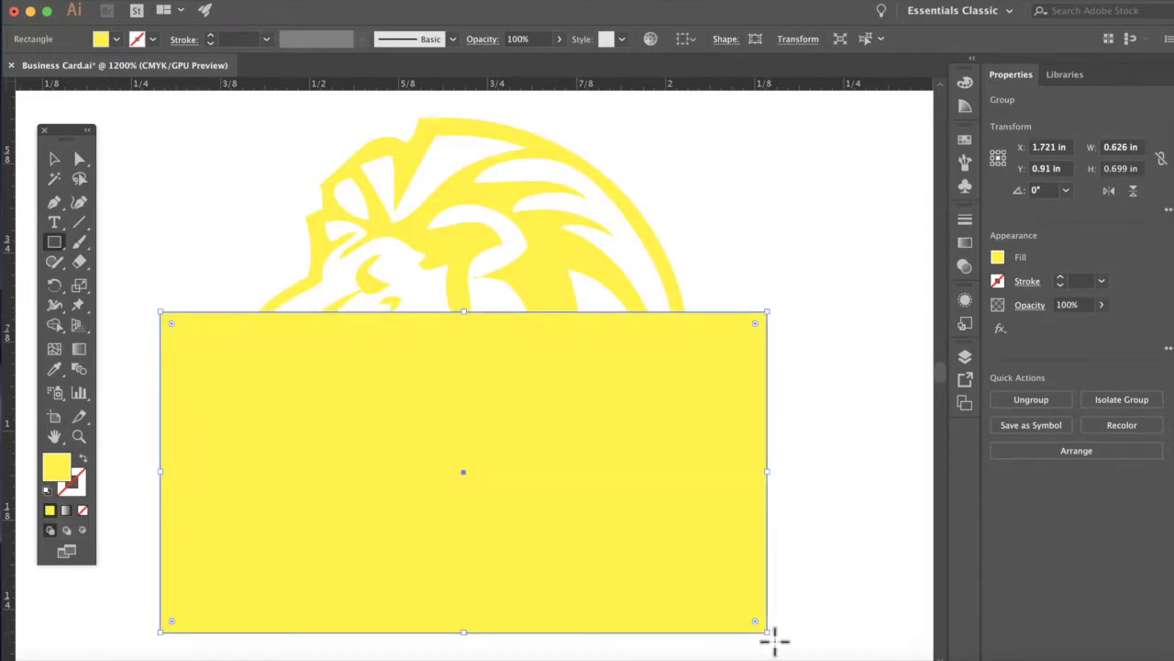
- Fill the new rectangle with orange
click(1005, 257)
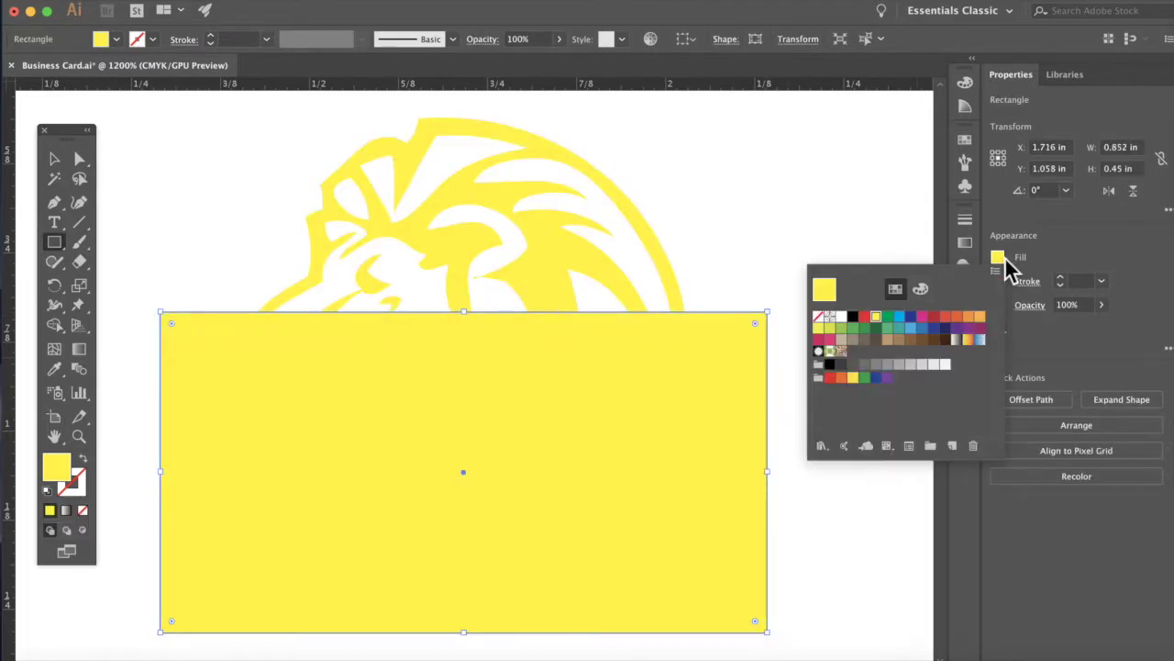
click(968, 315)
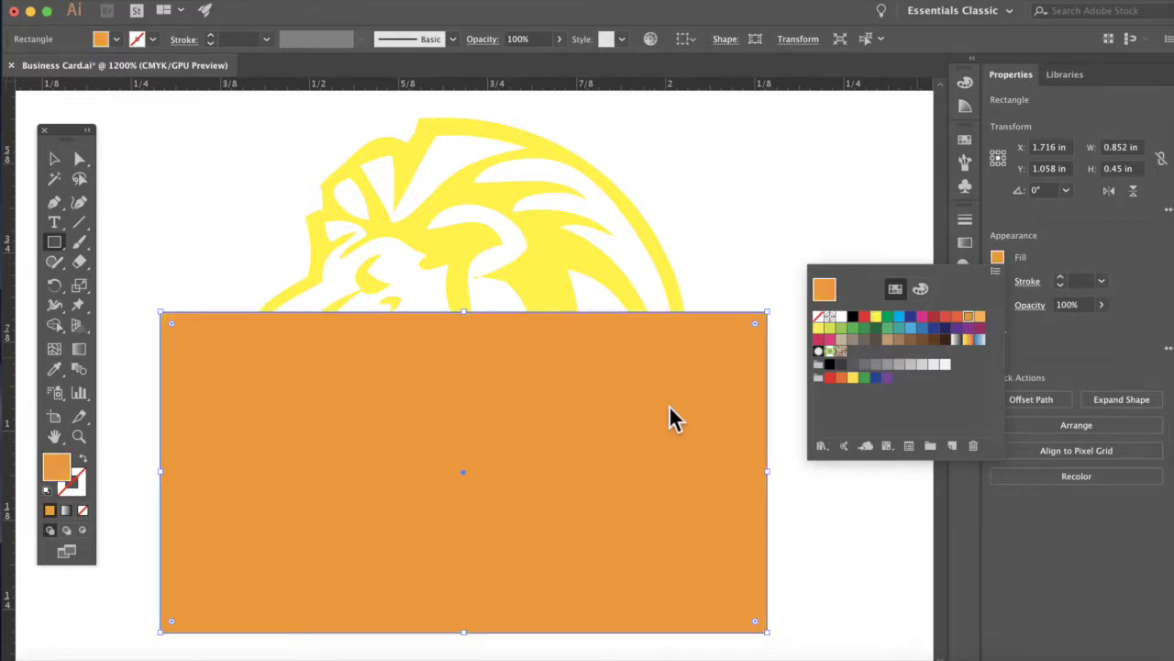
key(Escape)
- Send the orange rectangle to the back behind the lion, then deselect it
right_click(674, 415)
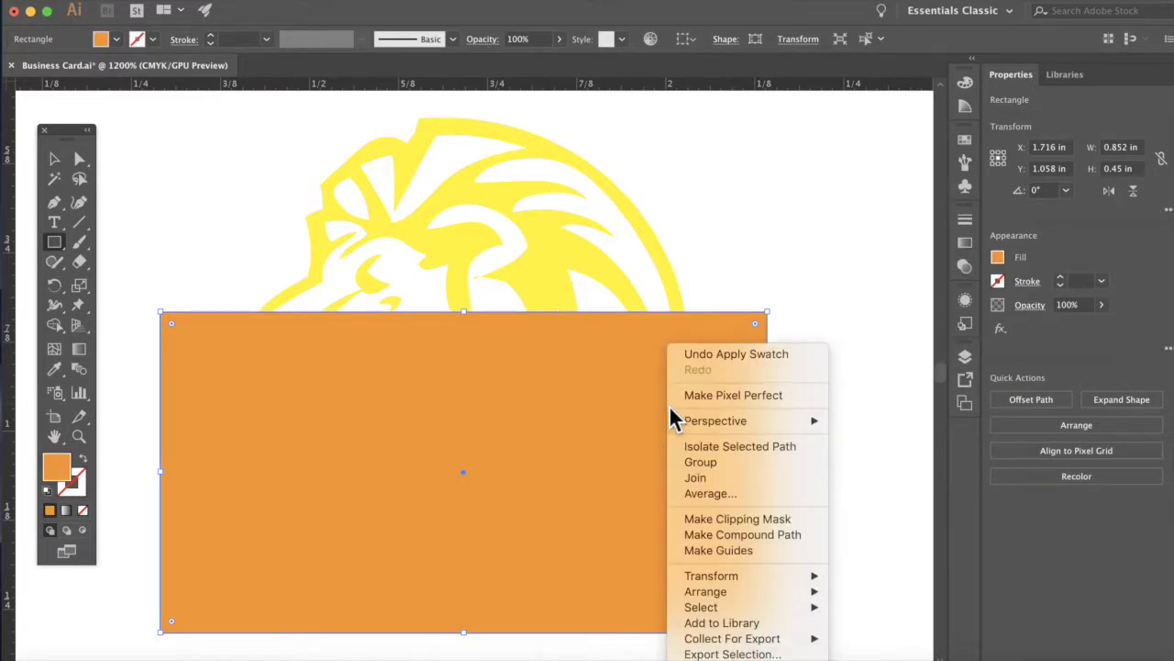
mouse_move(720, 596)
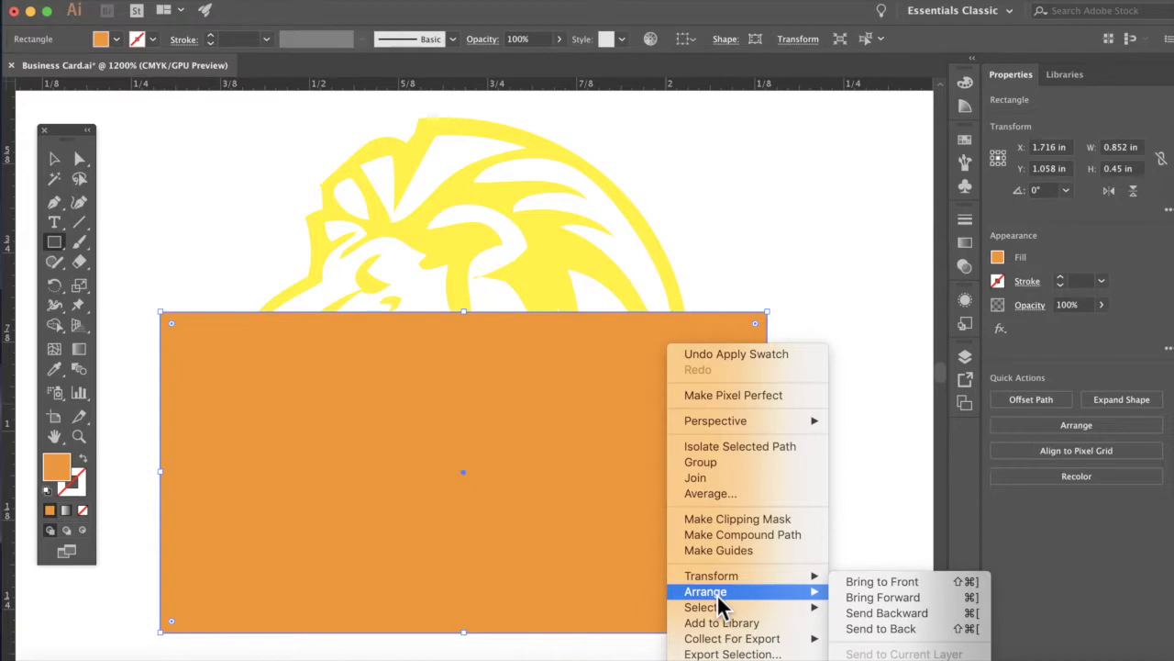
click(876, 629)
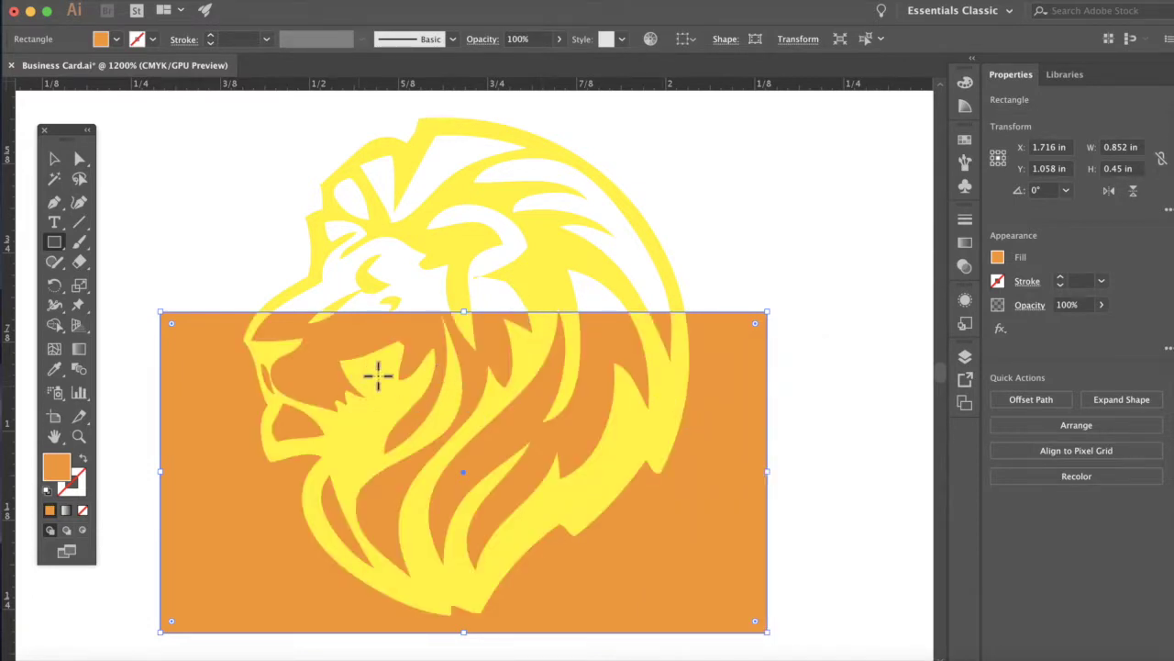
click(56, 160)
click(188, 191)
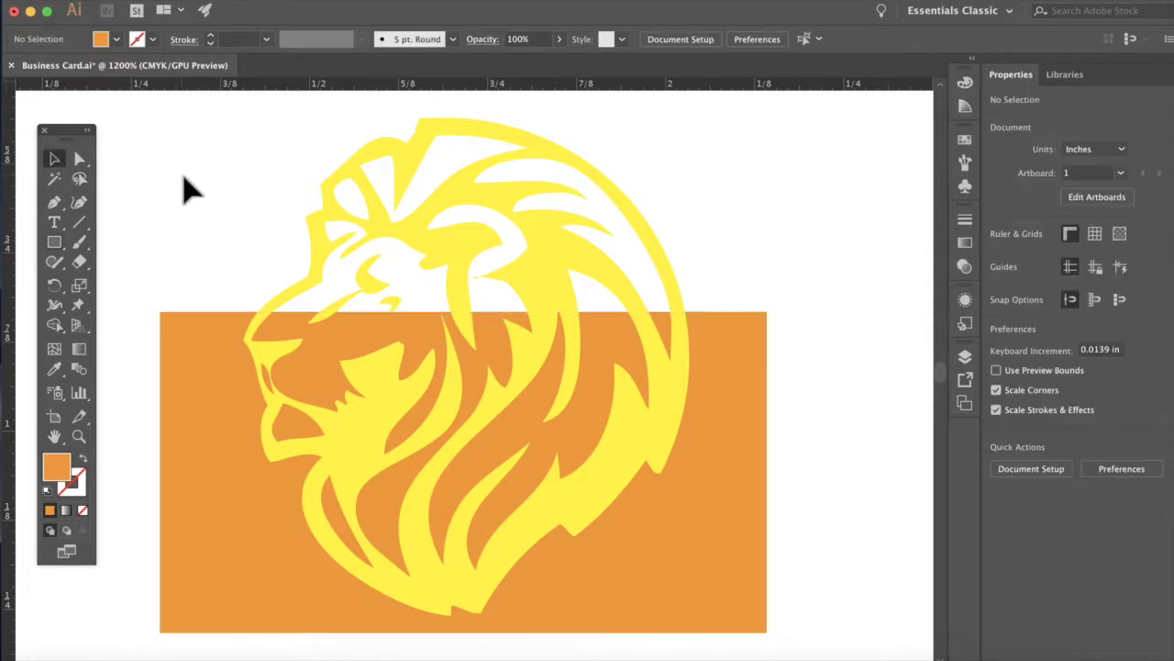
- Select the lion artwork and attempt Object > Compound Path > Release
click(450, 250)
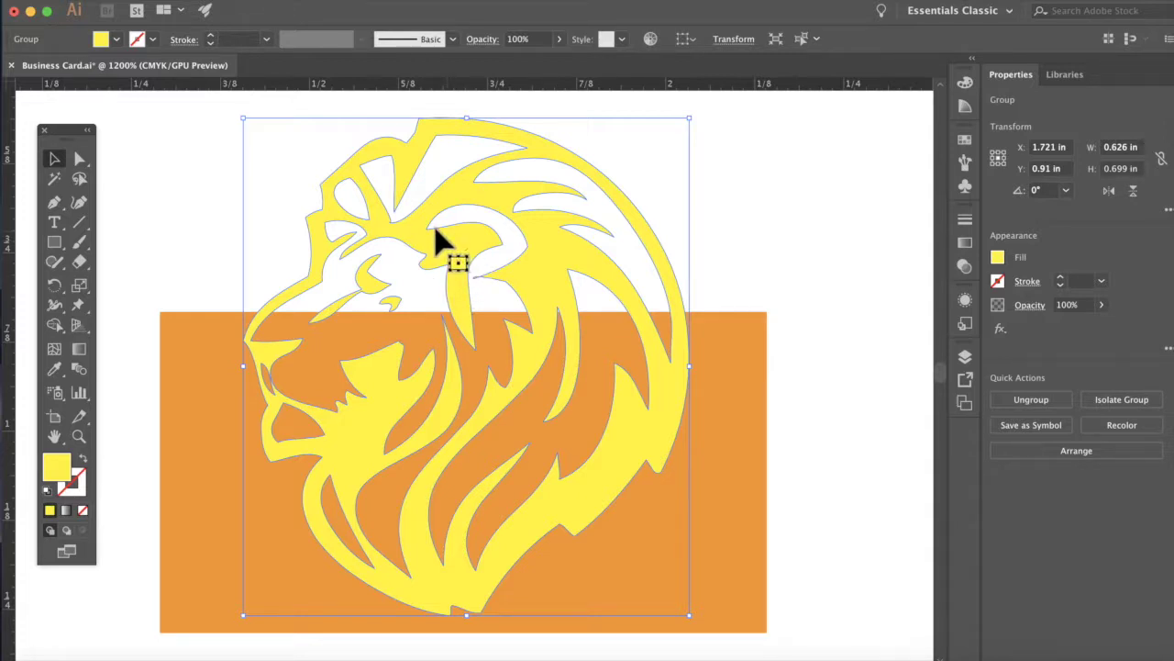
click(237, 0)
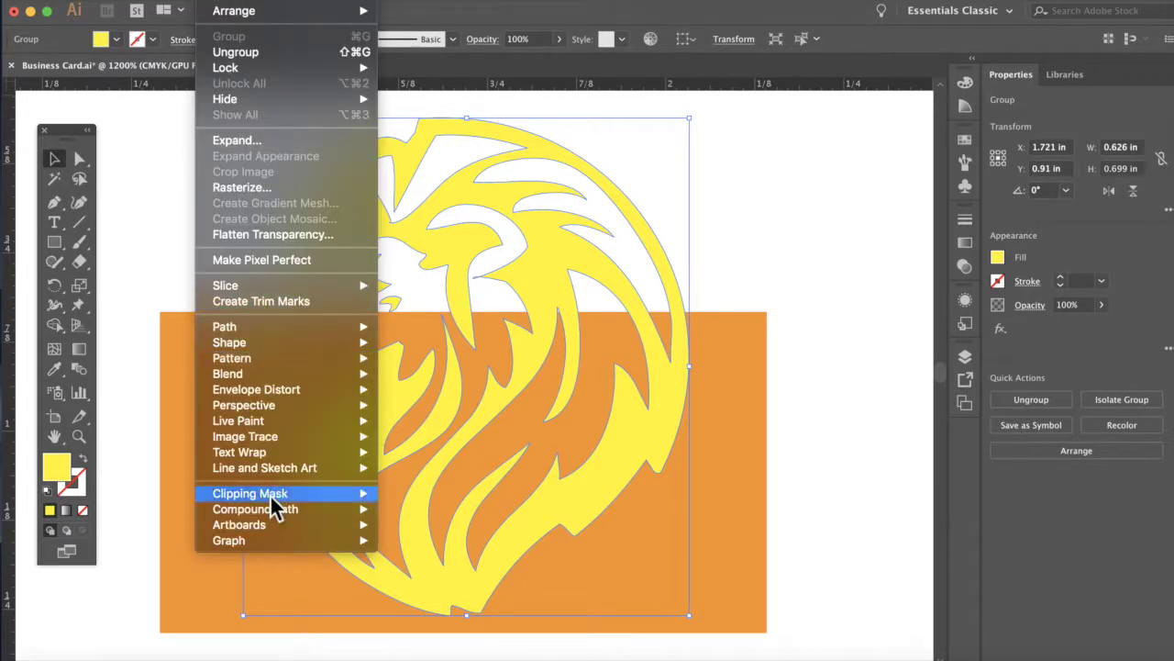
mouse_move(273, 512)
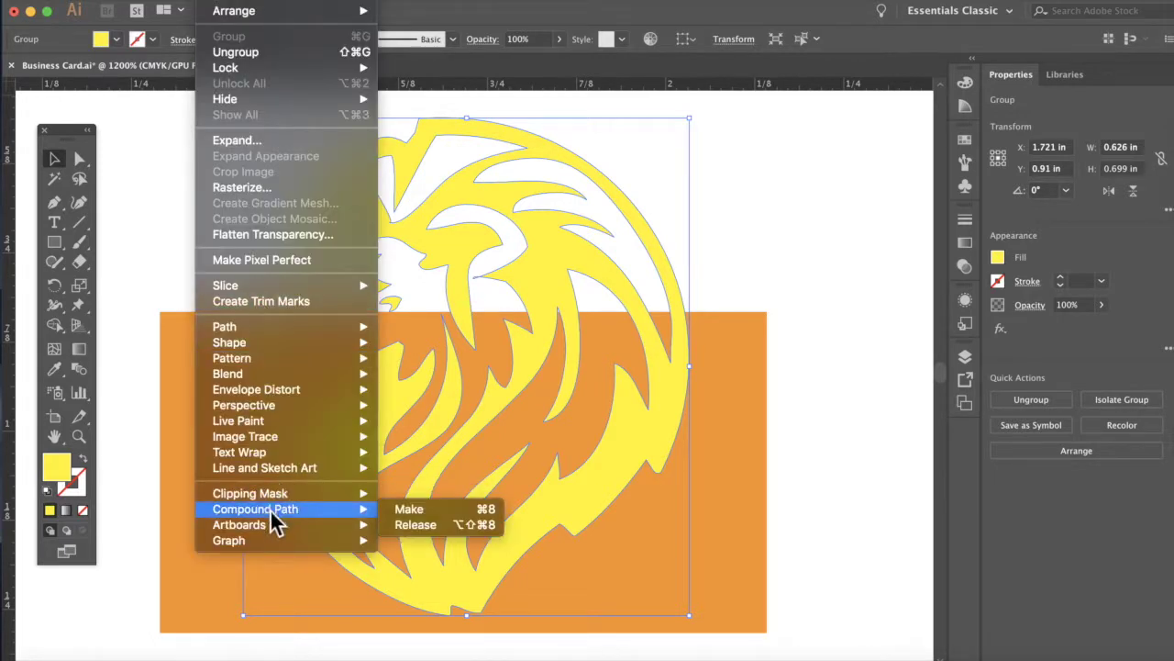
click(412, 525)
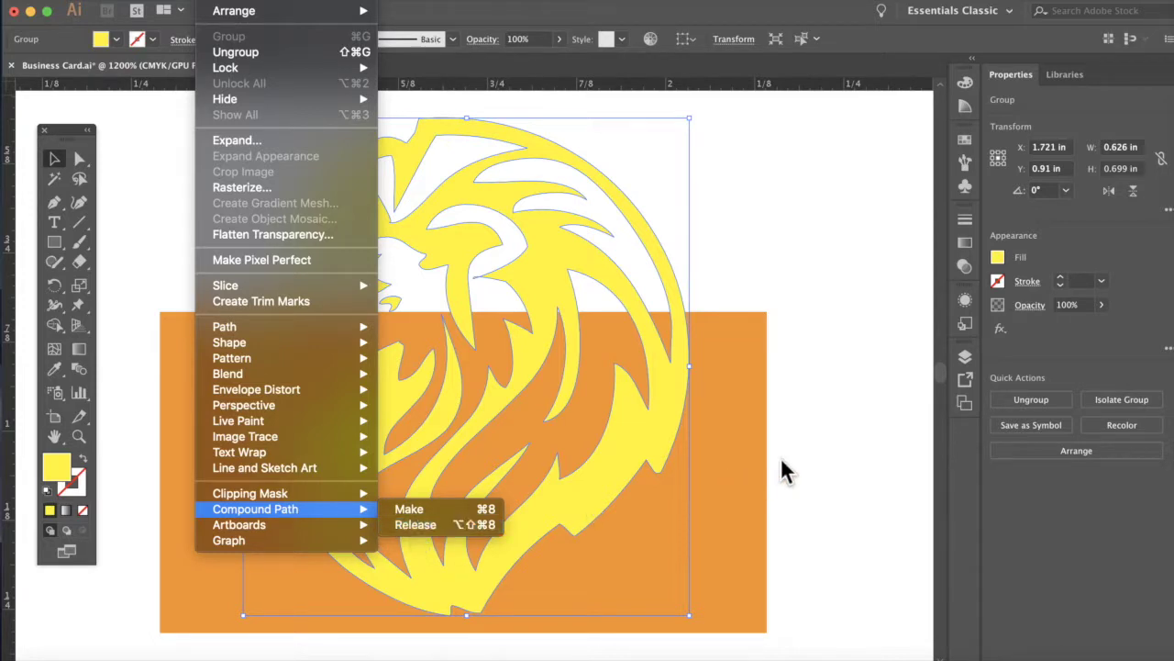
- Ungroup the lion artwork and release its compound path into separate shapes
right_click(662, 441)
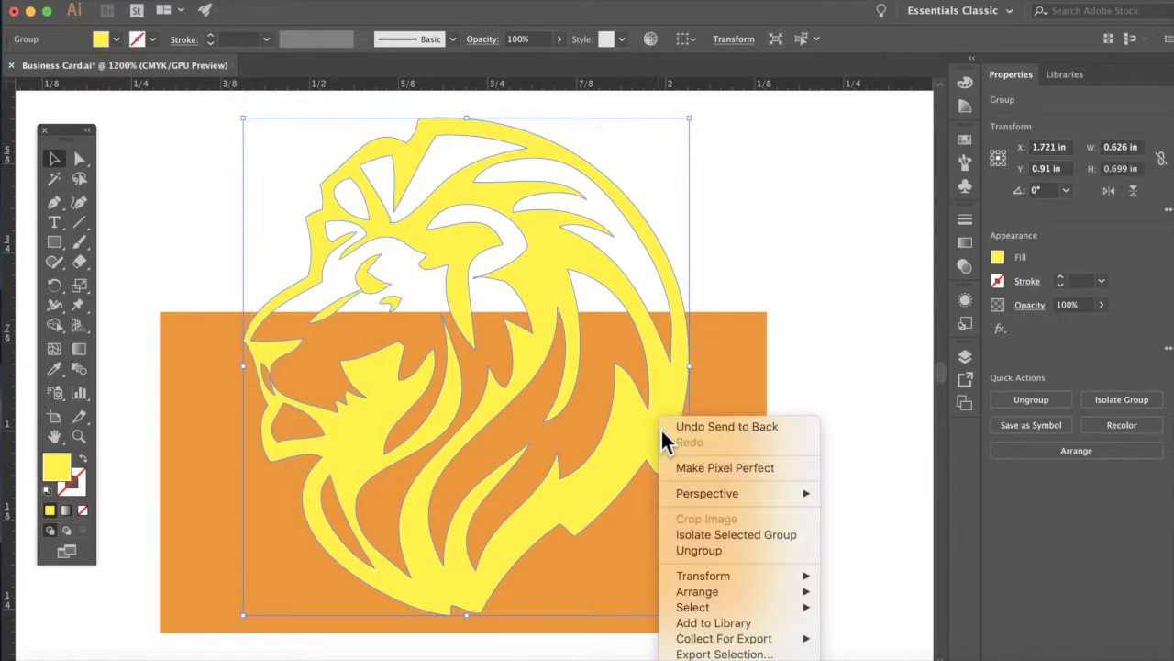
click(715, 556)
click(687, 304)
click(685, 310)
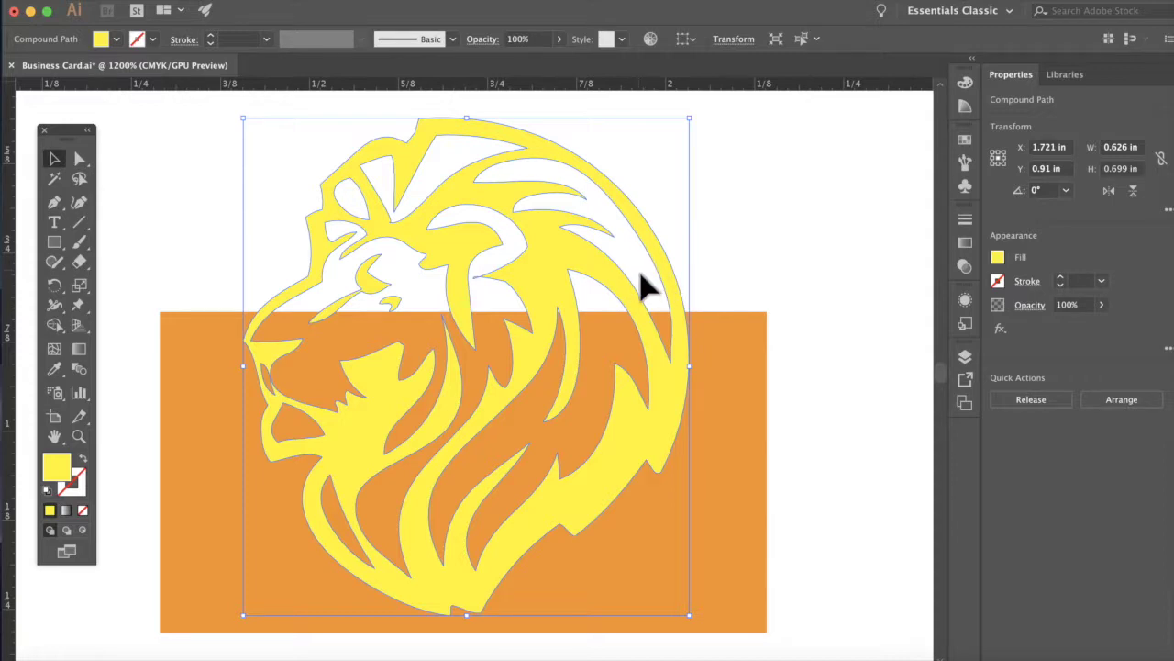
right_click(675, 396)
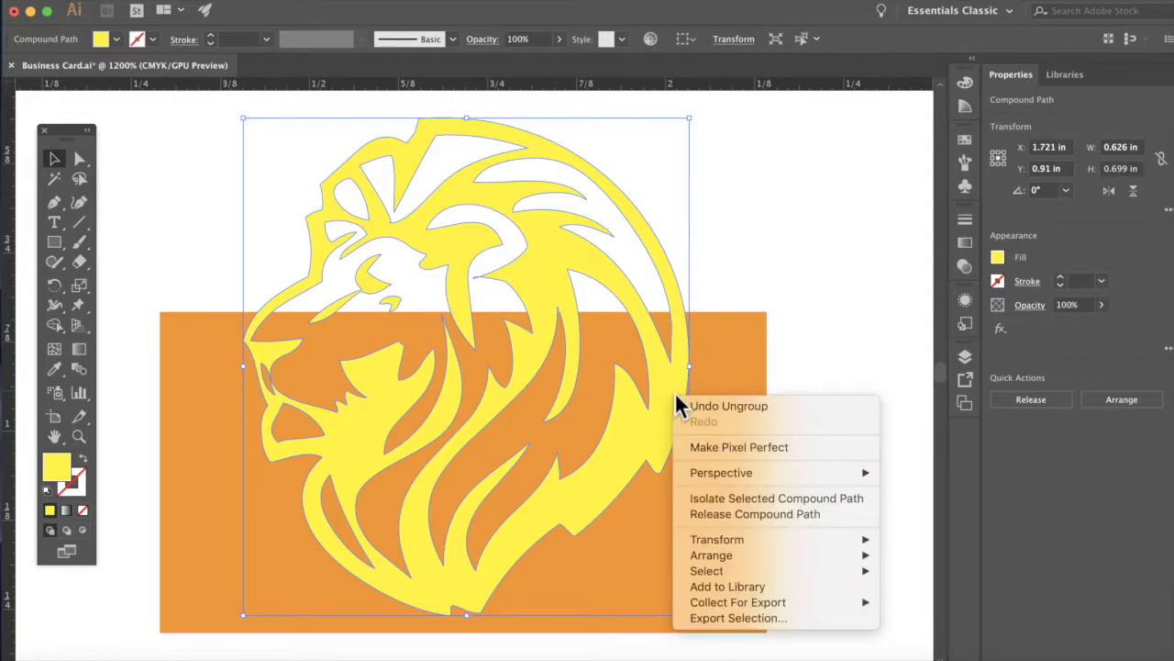
click(738, 516)
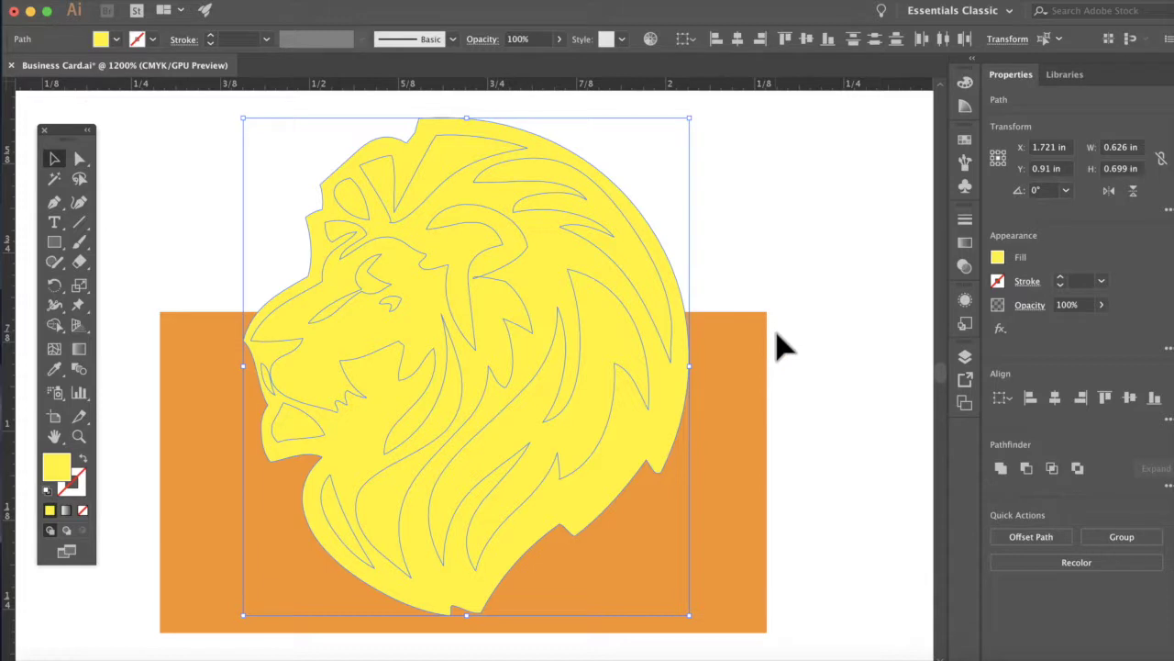
click(762, 236)
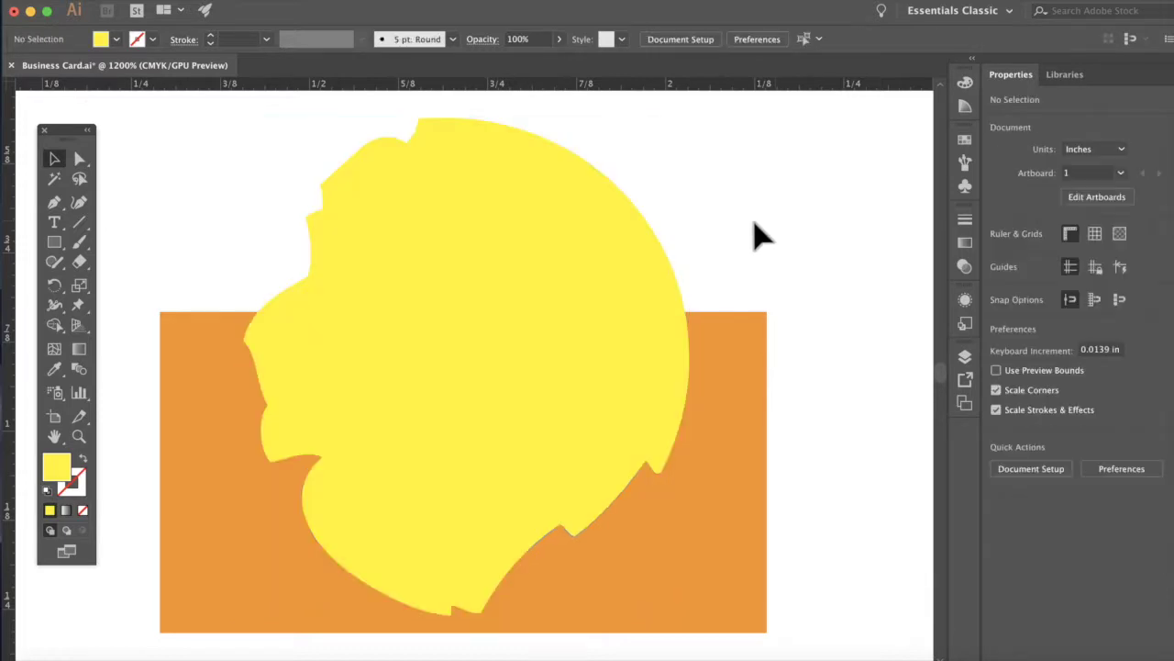
- Select the mane strands and face shape, trying white and light orange before pale yellow
click(663, 292)
click(581, 336)
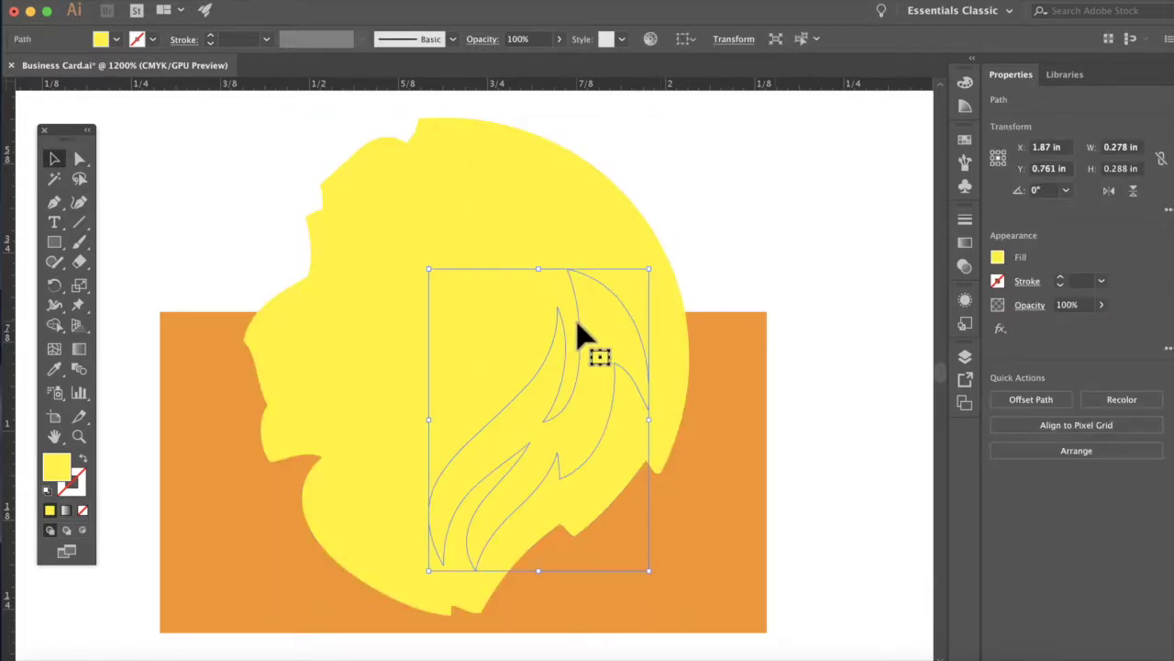
click(484, 327)
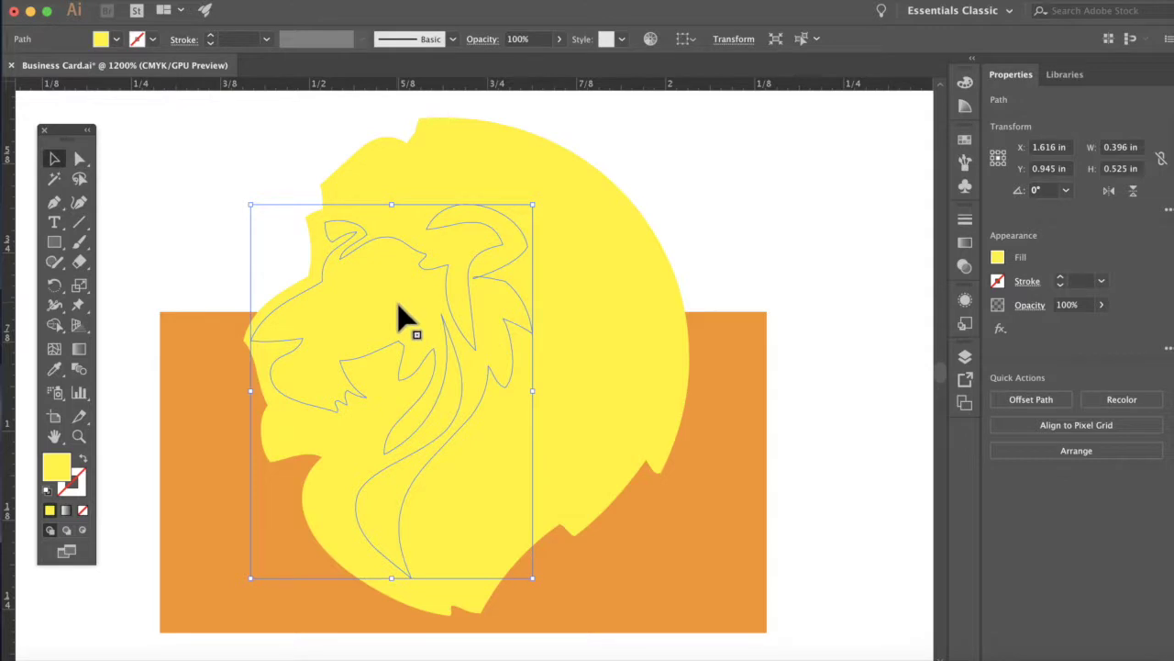
click(1005, 266)
click(844, 321)
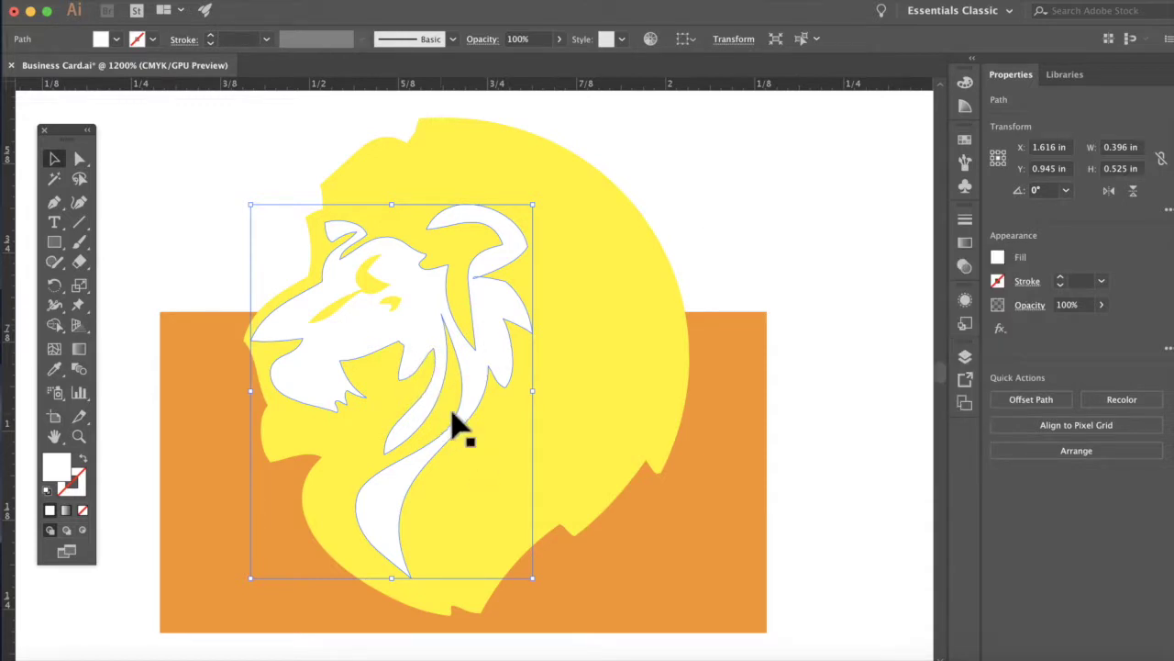
click(1006, 259)
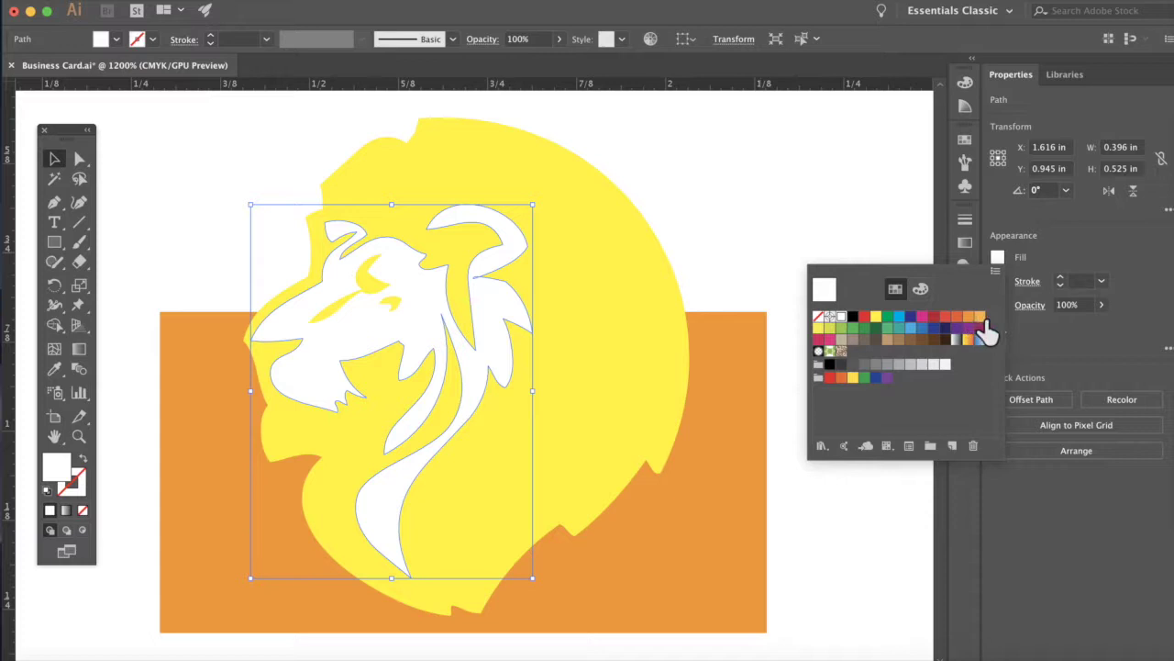
click(981, 320)
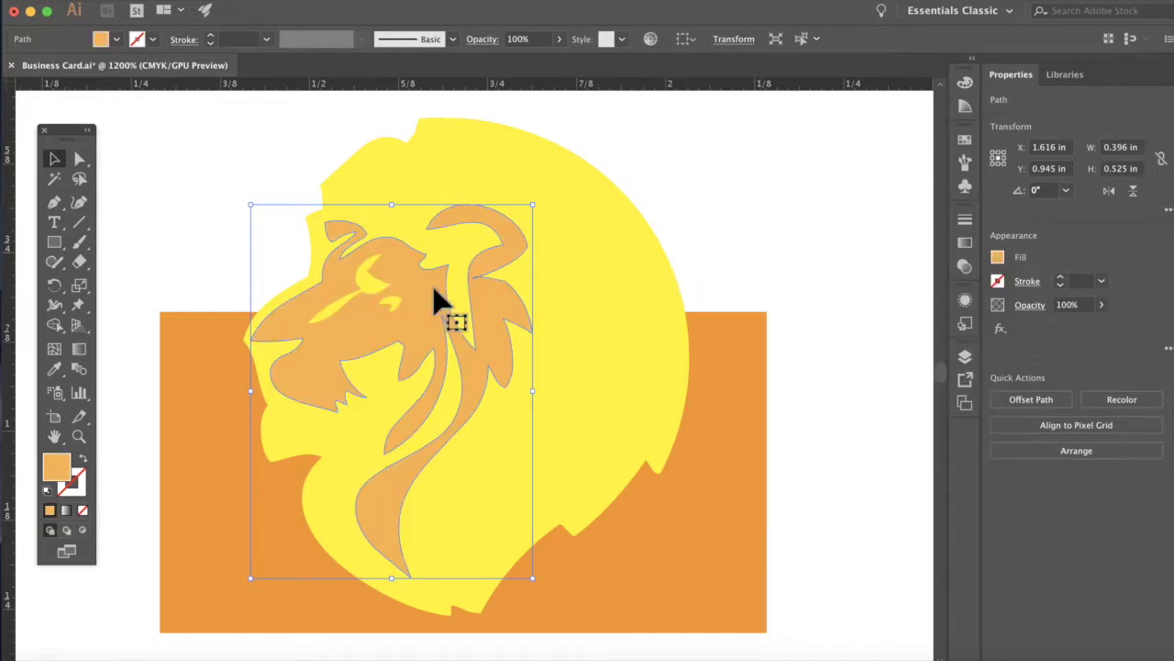
click(998, 259)
click(824, 331)
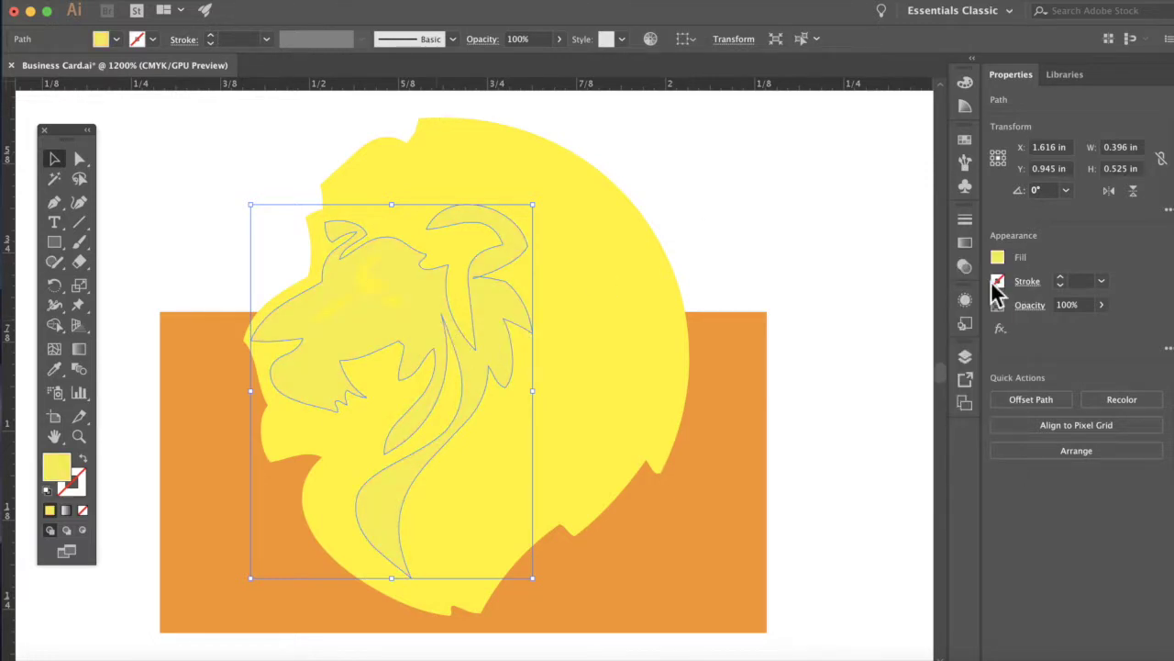
click(998, 258)
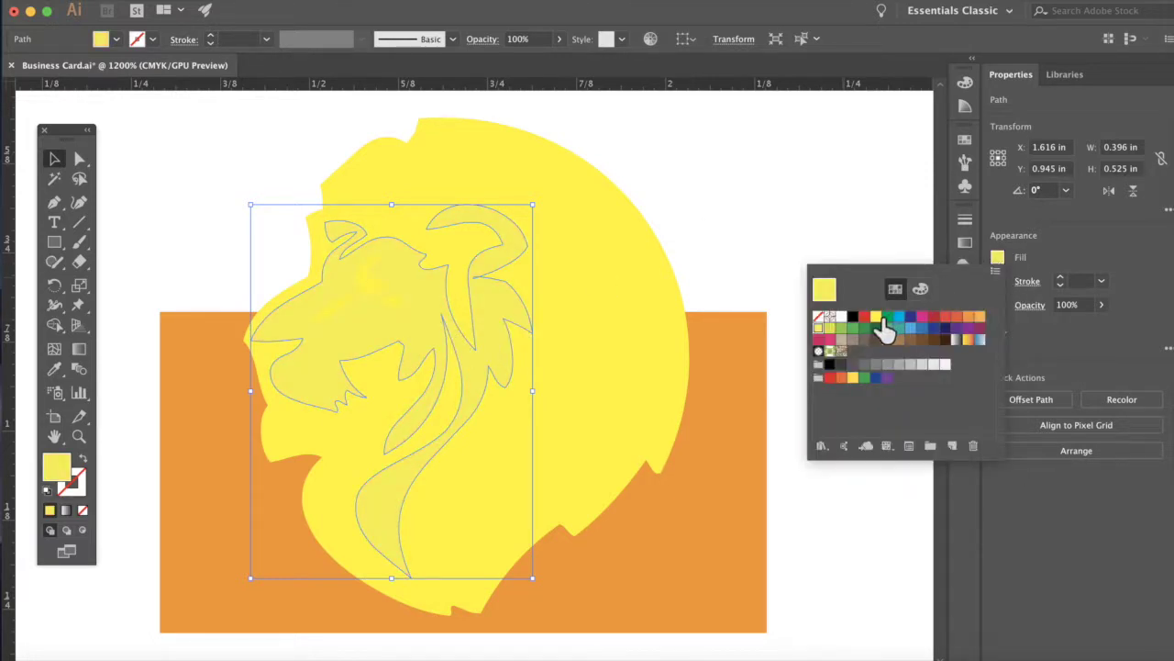
- Fill the large outer lion shape light orange and delete the orange rectangle
click(671, 288)
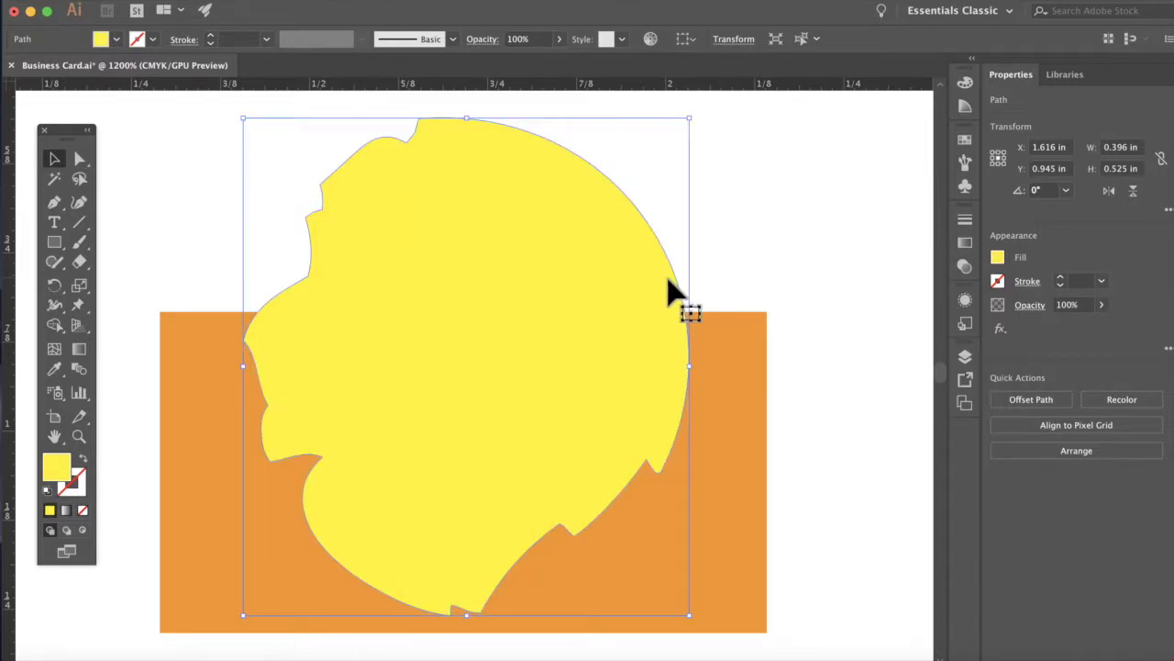
click(999, 258)
click(979, 317)
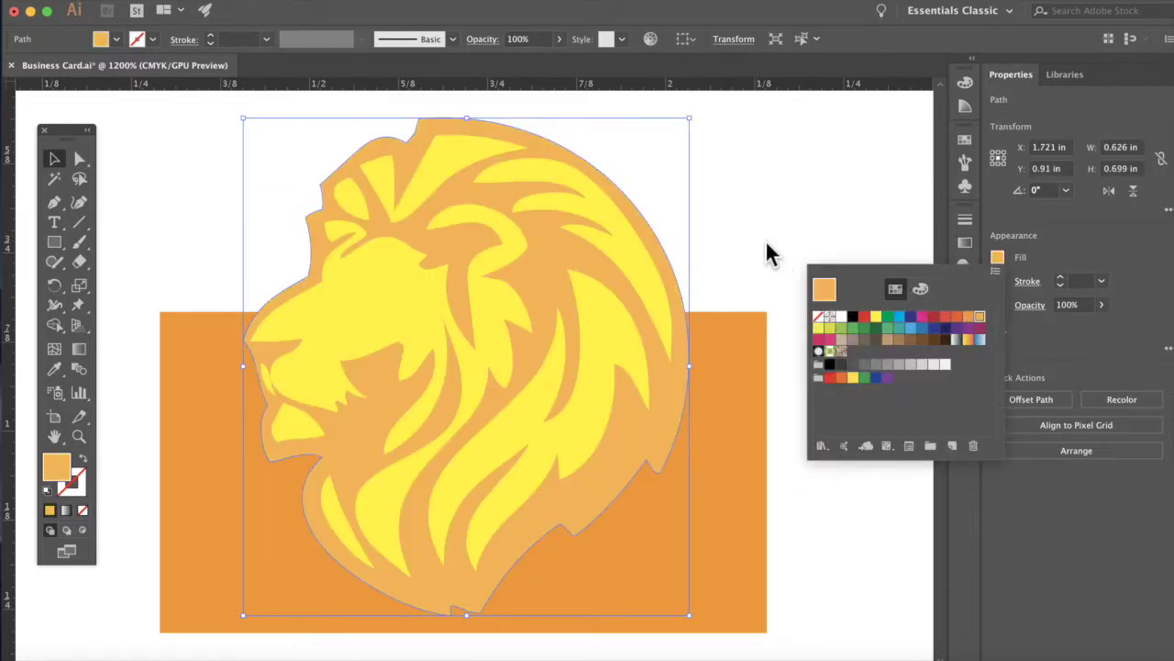
click(826, 375)
click(747, 411)
key(Delete)
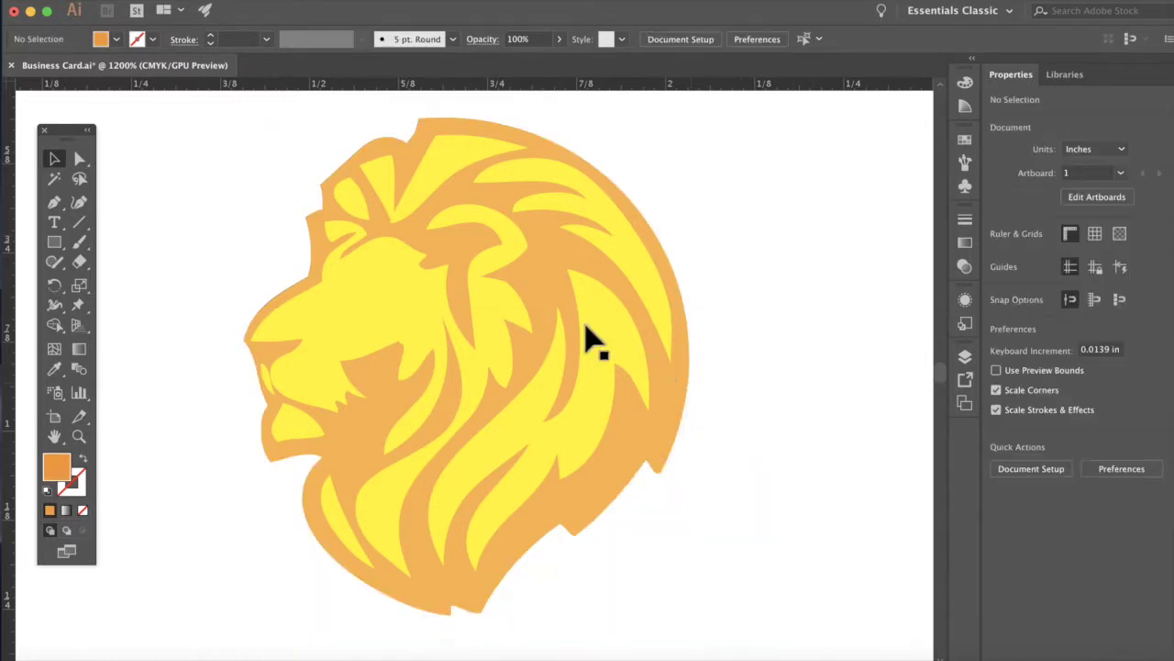
- Fill the lion's eye-and-brow shape light orange after first trying black
click(369, 317)
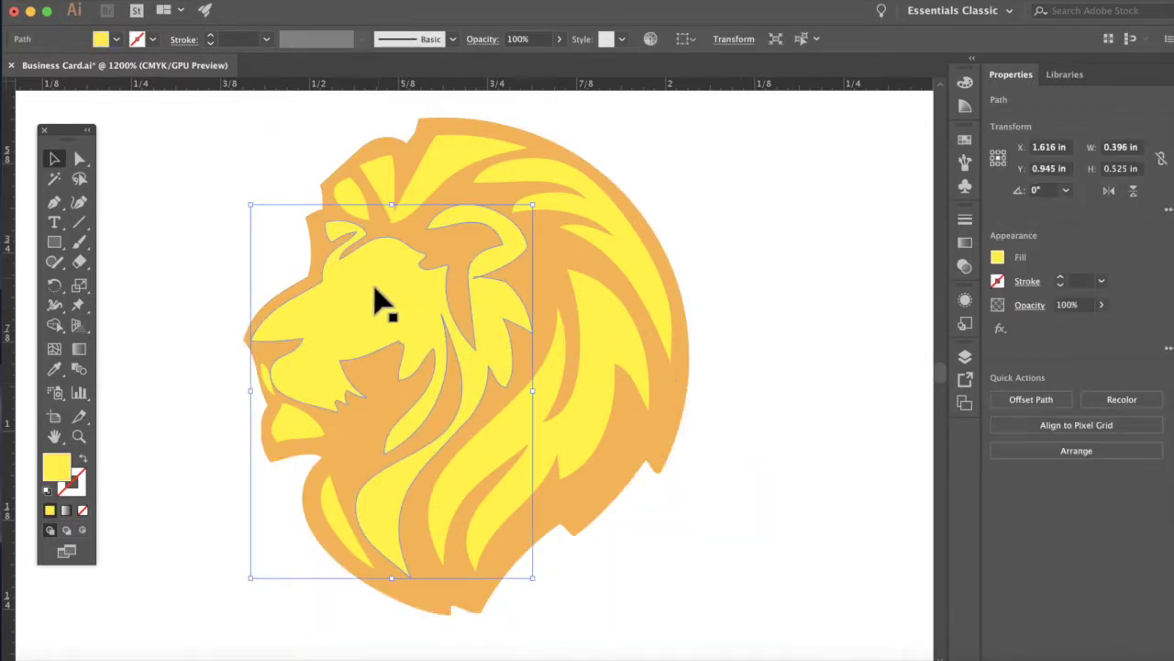
click(386, 309)
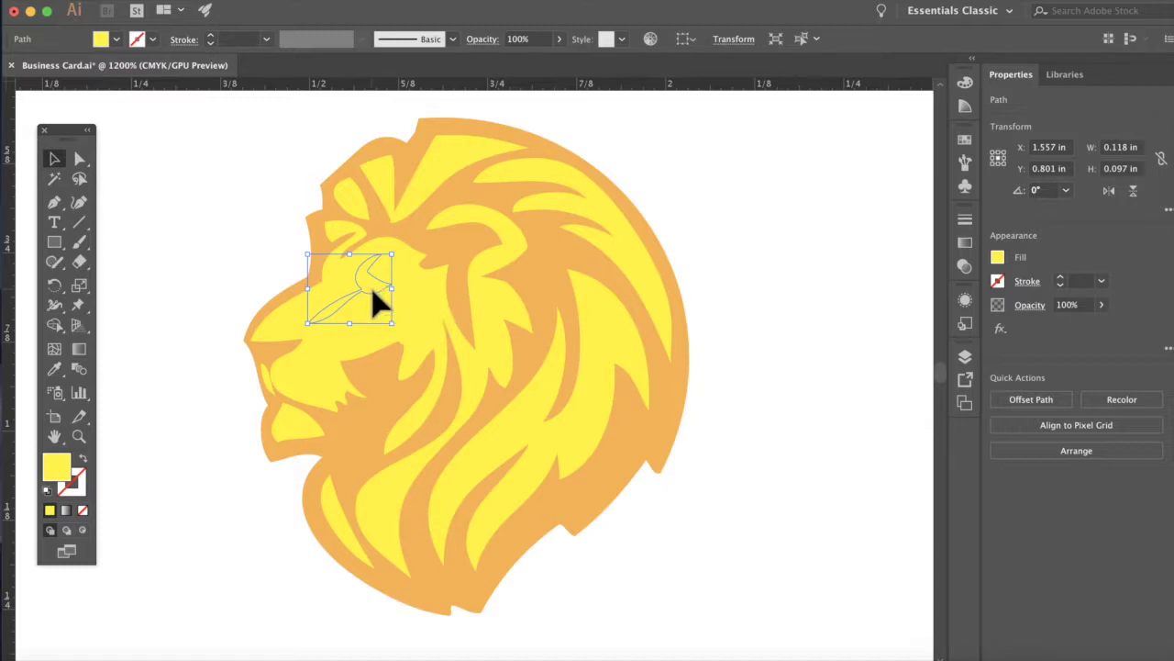
click(998, 260)
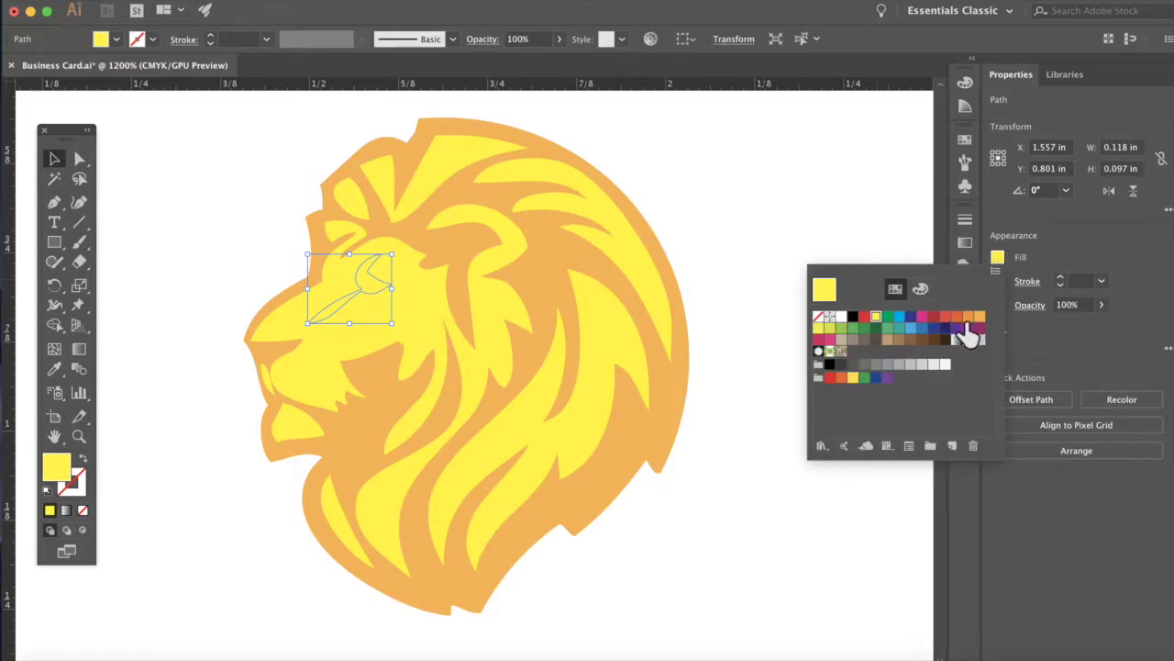
click(854, 316)
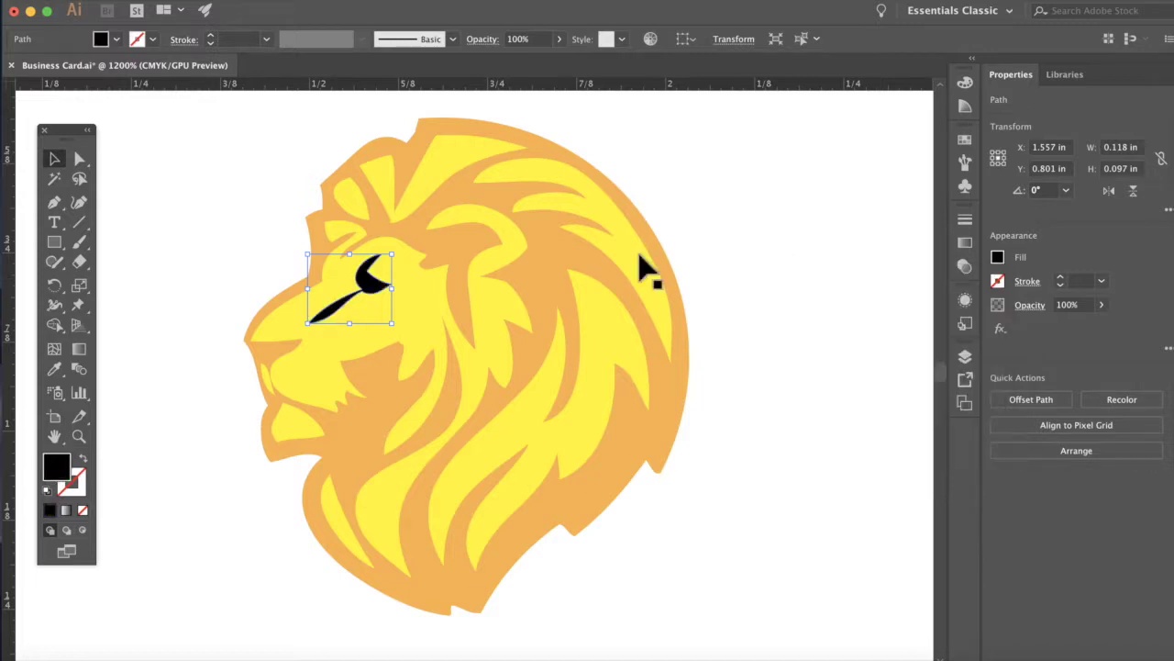
click(1003, 257)
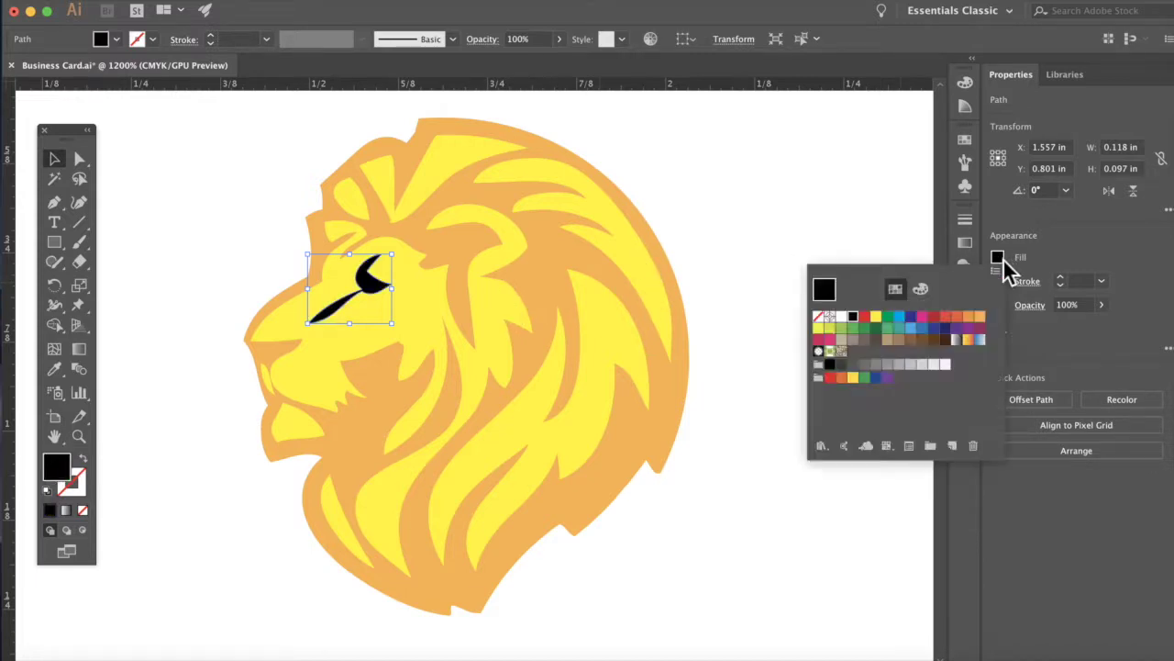
click(978, 318)
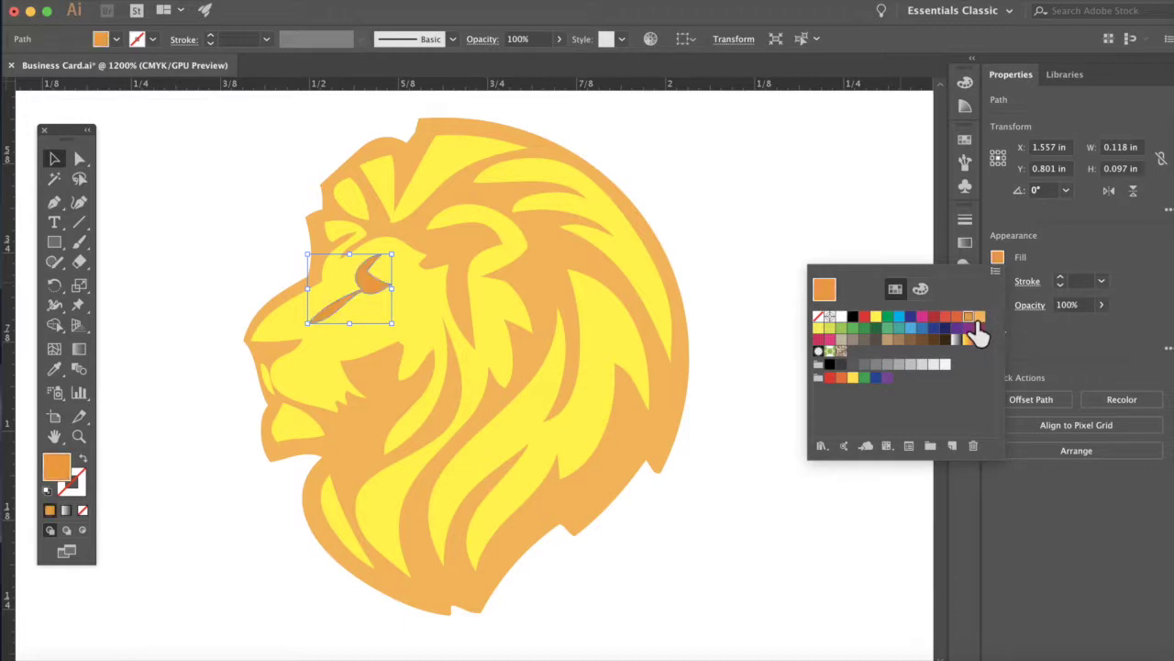
click(725, 316)
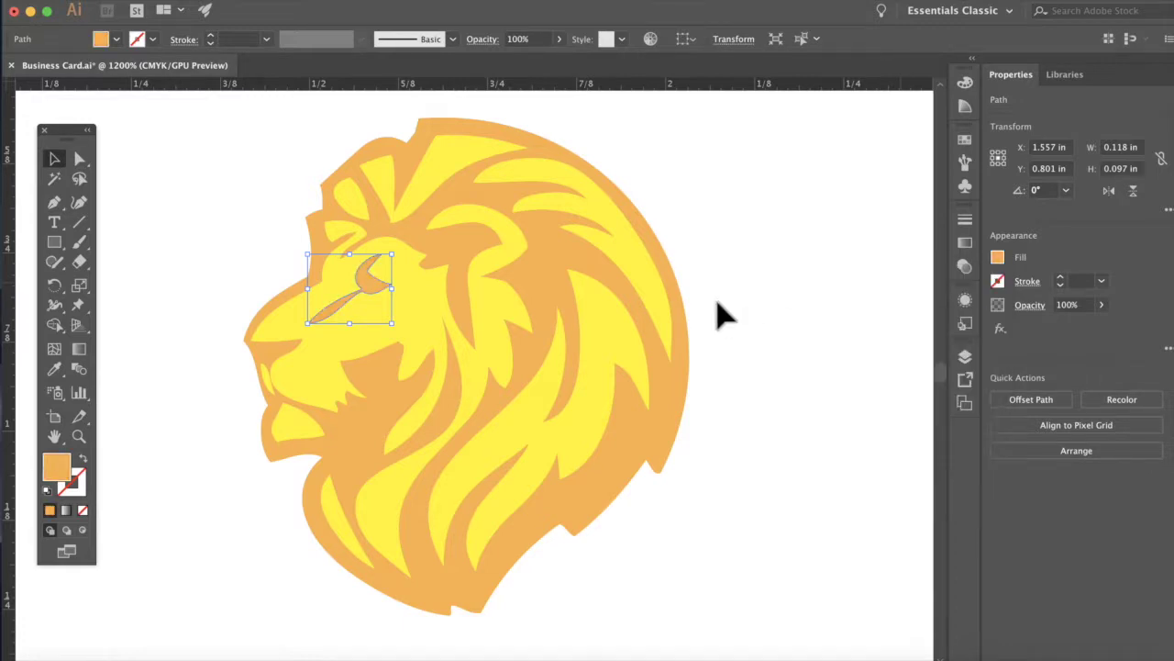
click(741, 274)
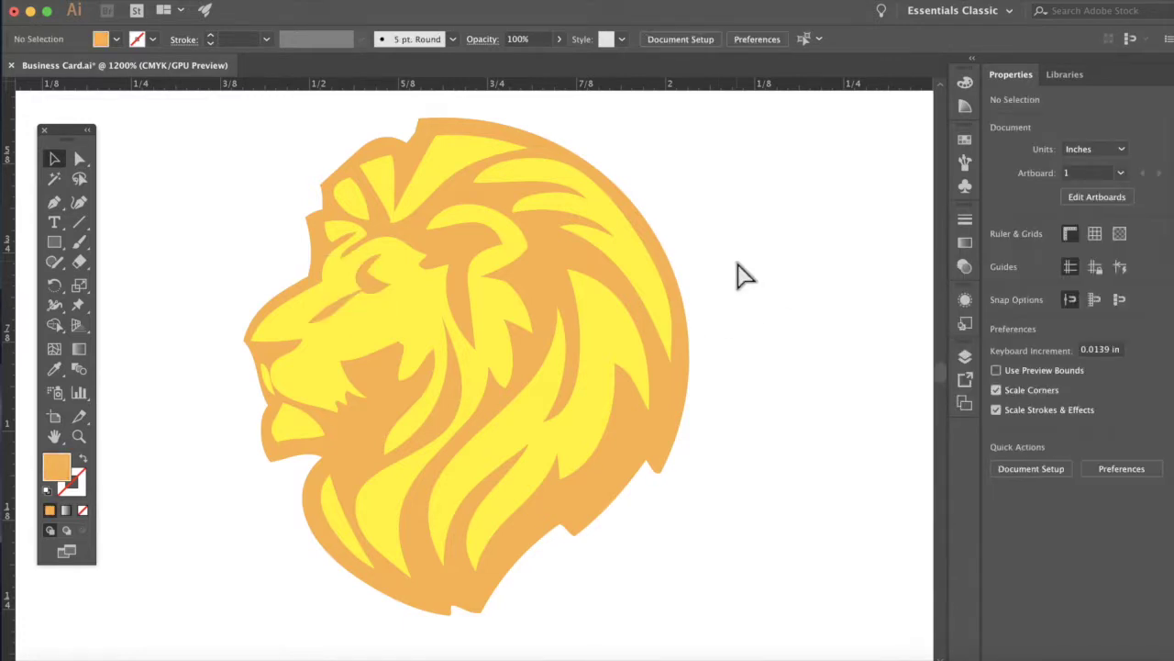
- Zoom out to the whole card and undo the accidental move of a mane piece
key(super+minus)
key(super+minus)
key(super+minus)
key(super+minus)
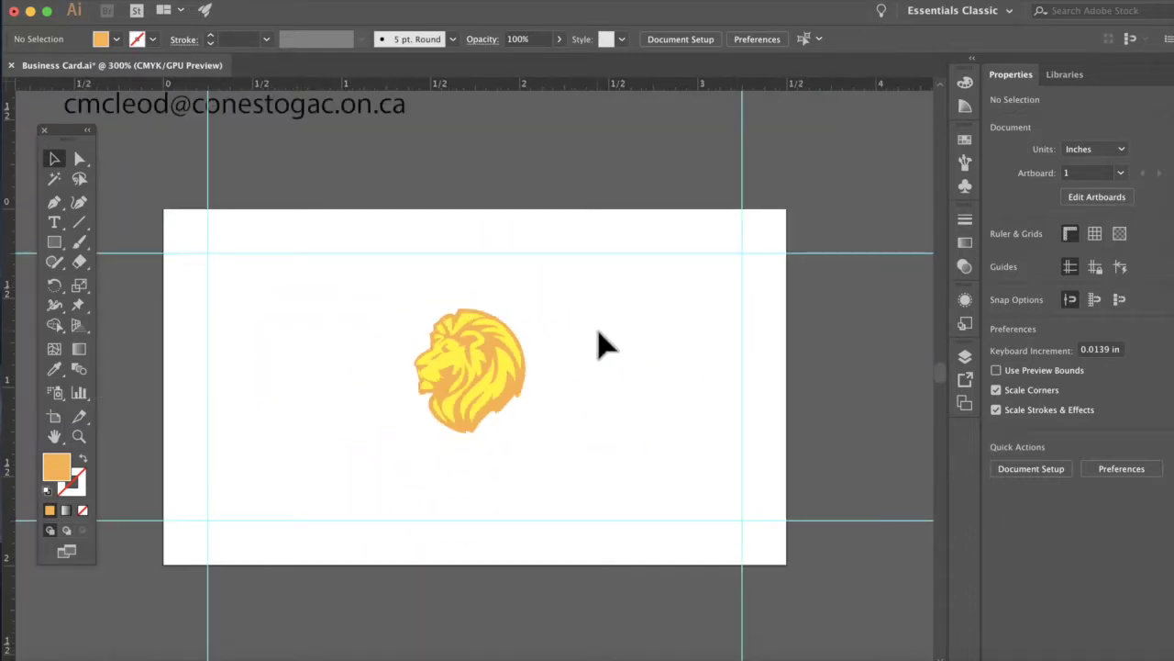
scroll(599, 342, up, 3)
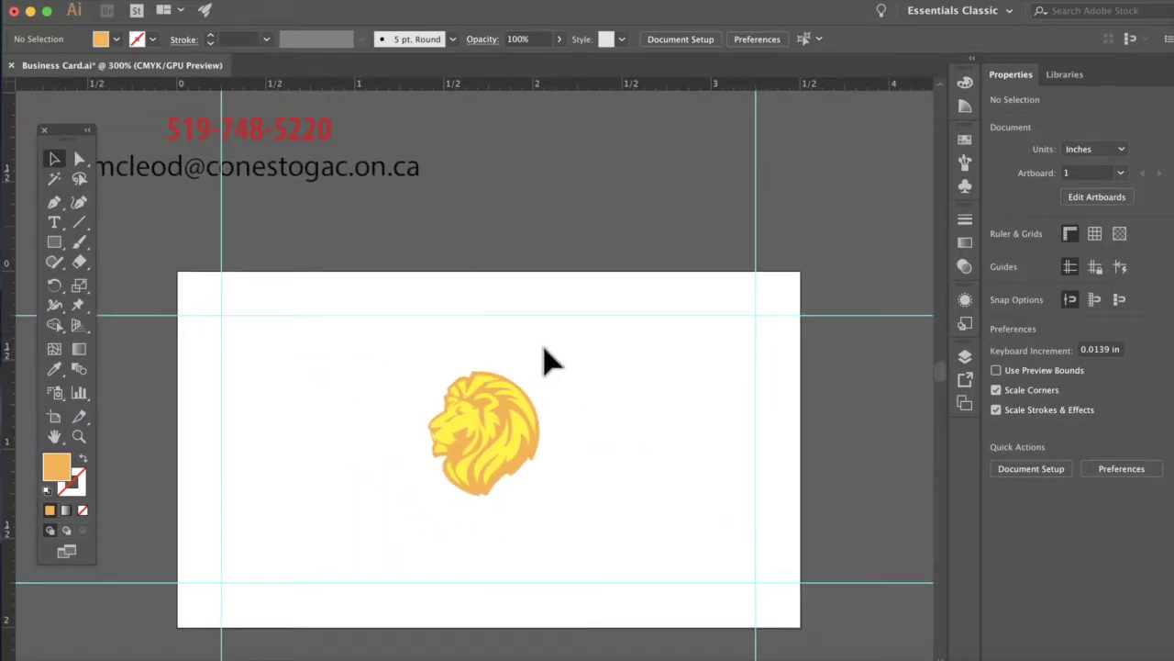
click(543, 405)
key(ctrl+z)
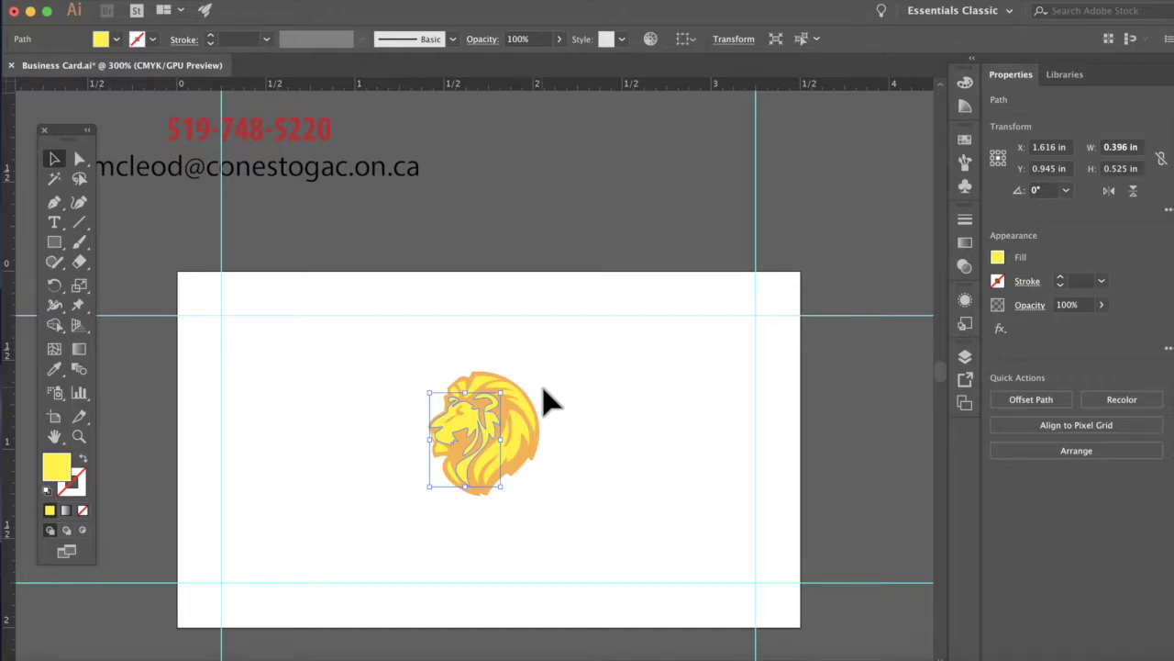
click(557, 378)
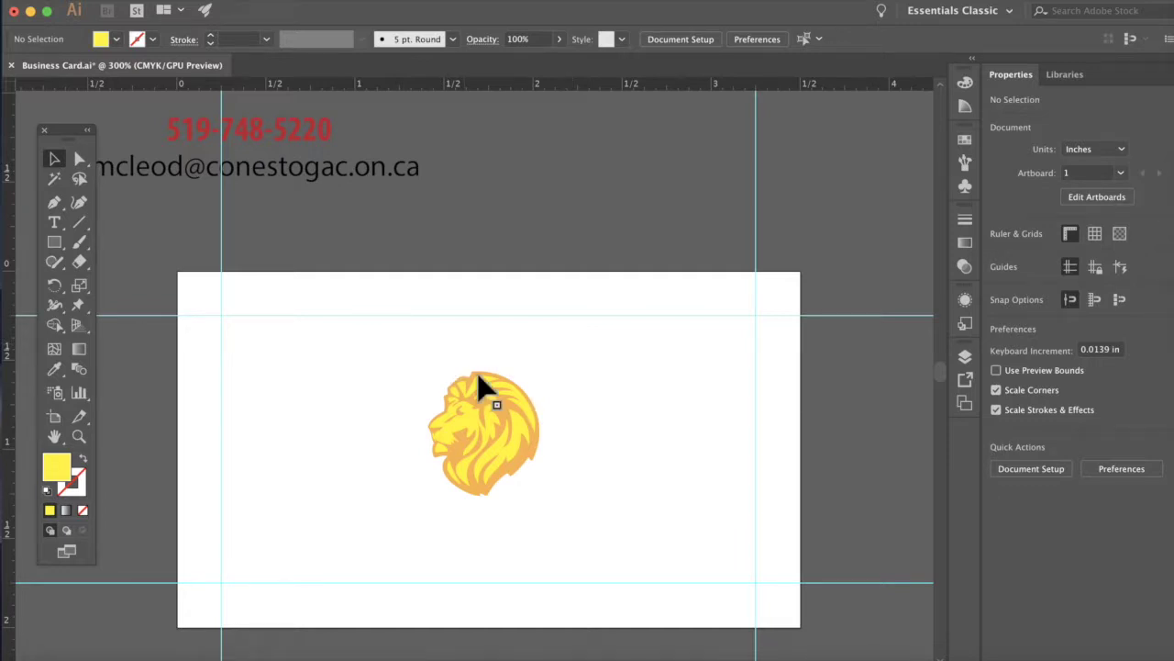
- Marquee-select all lion pieces, group them, and nudge the group slightly
drag(411, 354, 563, 517)
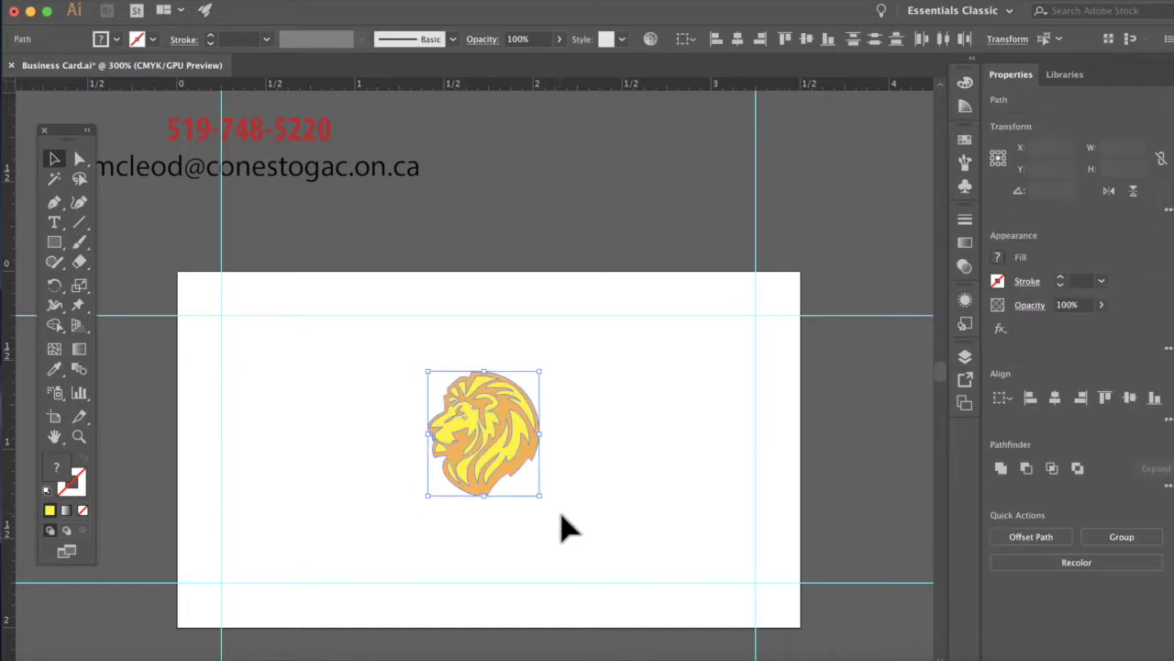
right_click(572, 458)
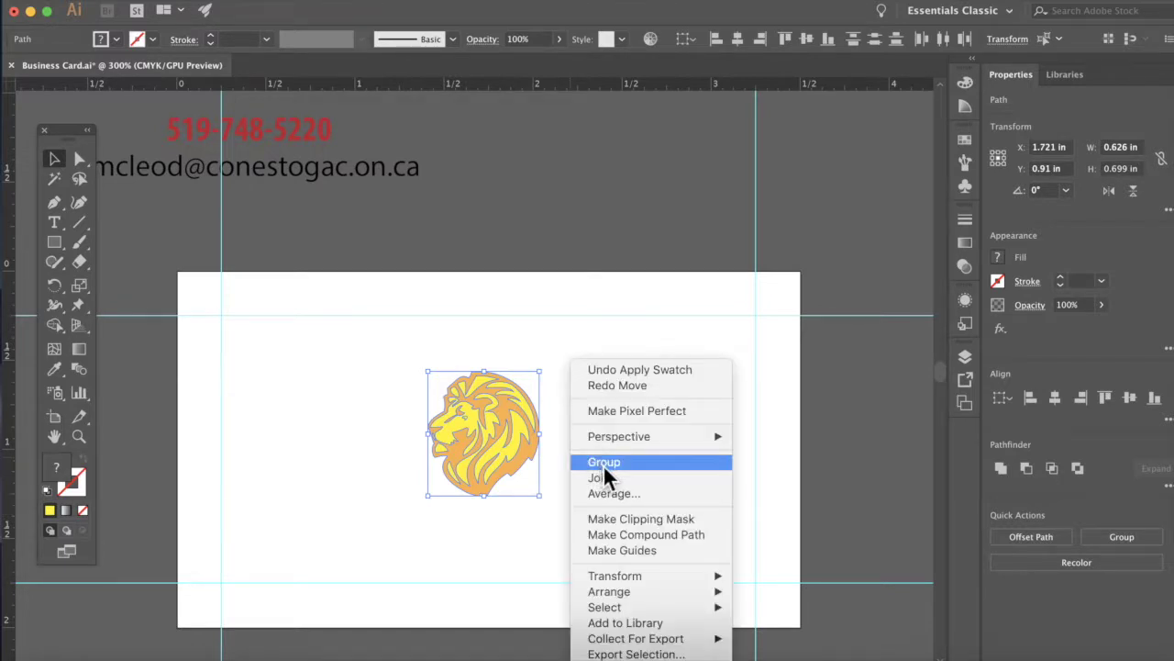
click(605, 464)
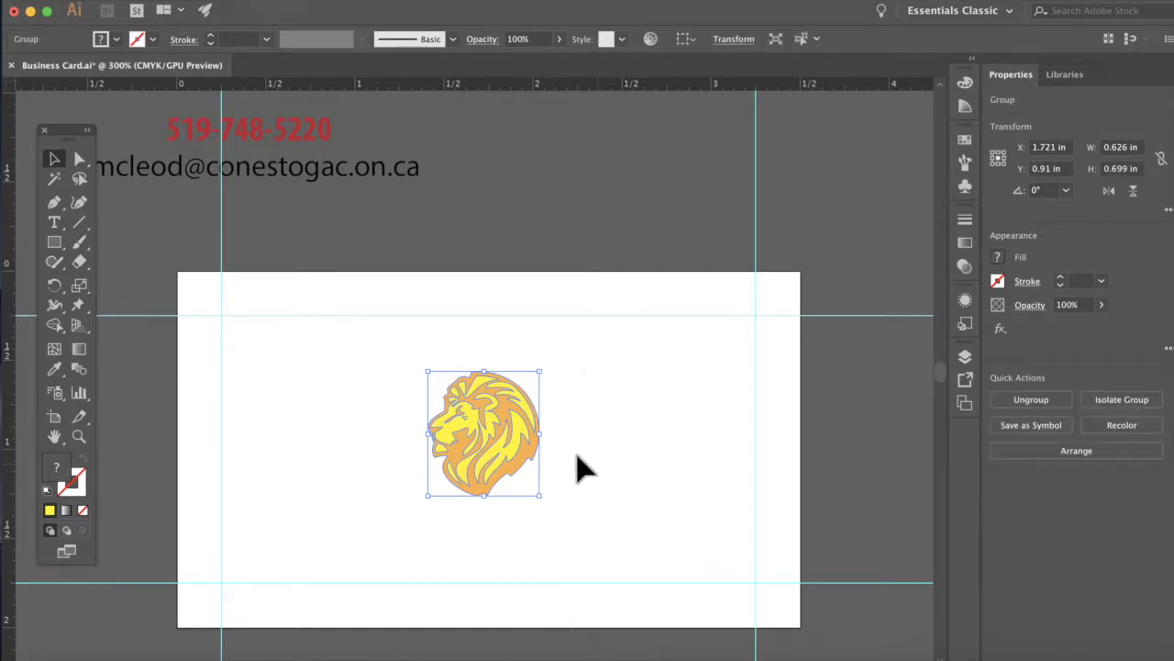
click(578, 468)
mouse_move(532, 466)
mouse_down()
mouse_move(620, 418)
mouse_move(548, 480)
mouse_move(532, 432)
mouse_move(514, 465)
mouse_move(534, 482)
mouse_up()
click(597, 424)
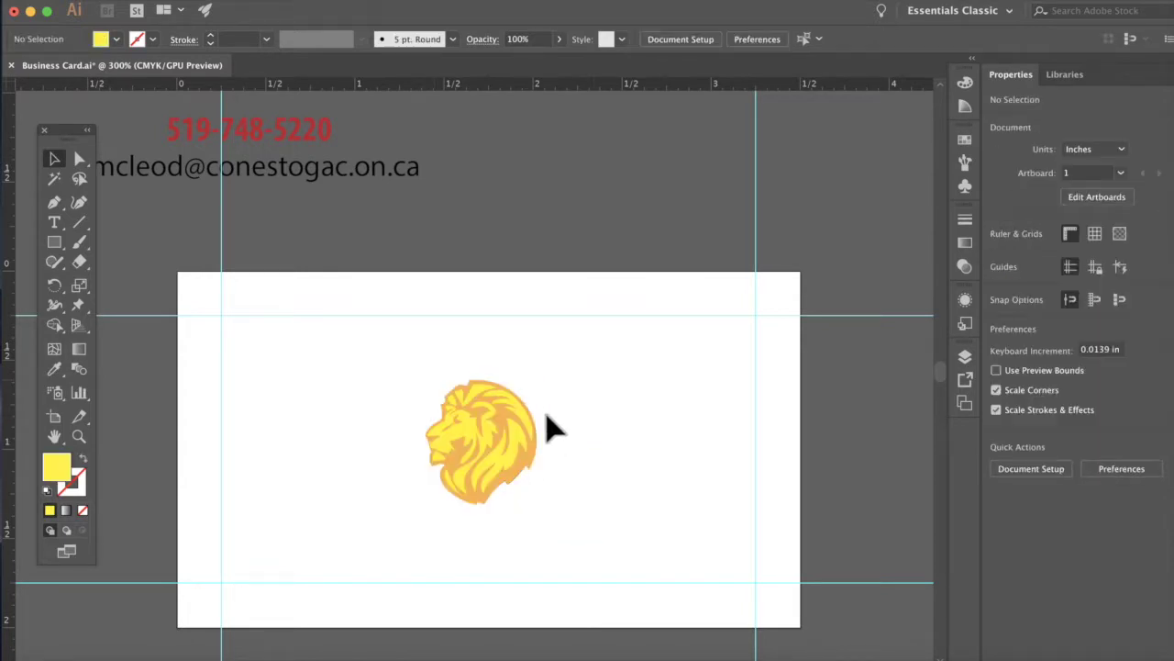
- Drag the contact text block onto the card at X 1.745 in, Y 1.081 in, then place the lion over it
scroll(582, 402, up, 3)
scroll(581, 402, down, 3)
scroll(578, 396, up, 5)
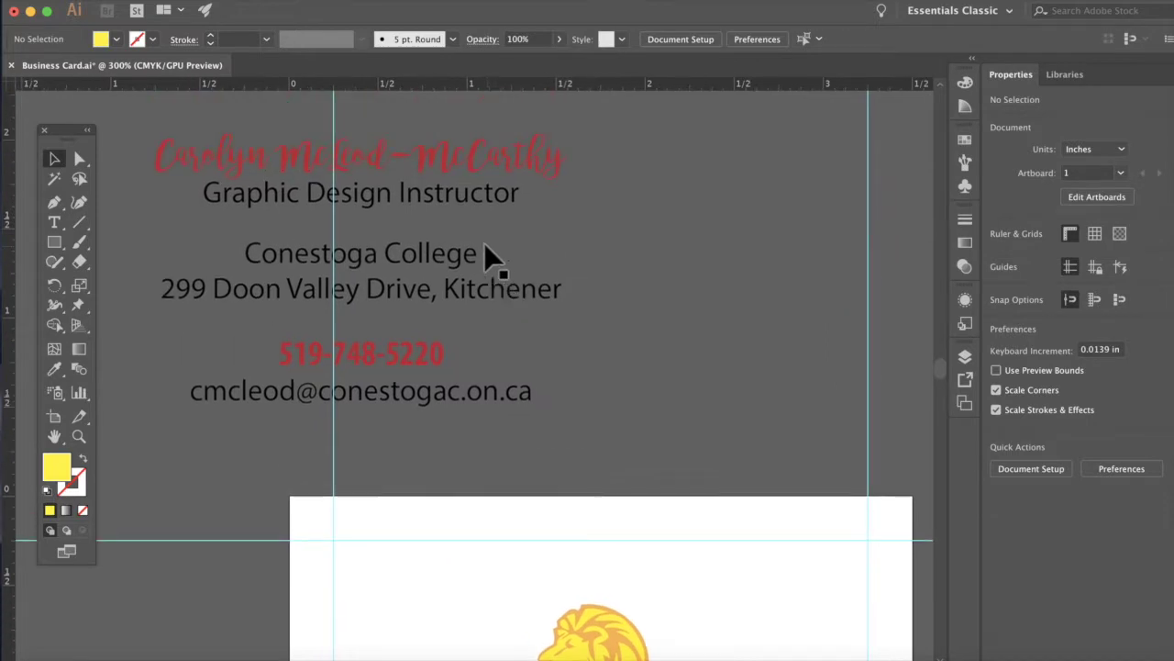
click(422, 207)
drag(433, 207, 608, 440)
scroll(608, 440, down, 4)
scroll(608, 440, right, 1)
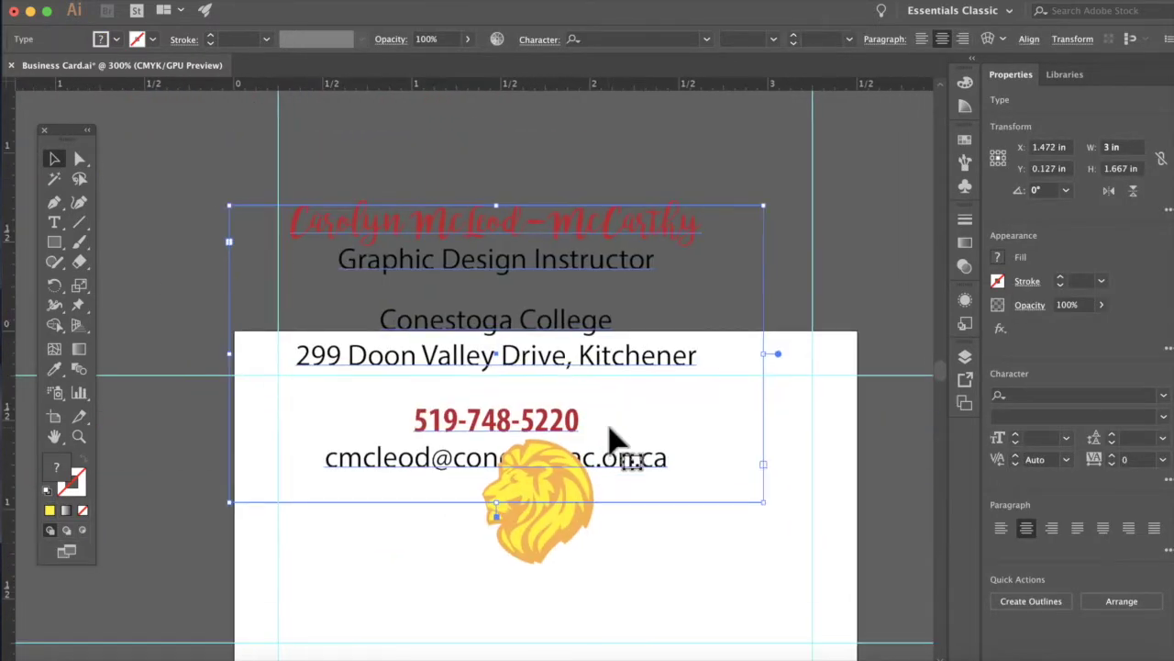
drag(611, 250, 655, 411)
scroll(655, 414, down, 4)
scroll(655, 414, right, 1)
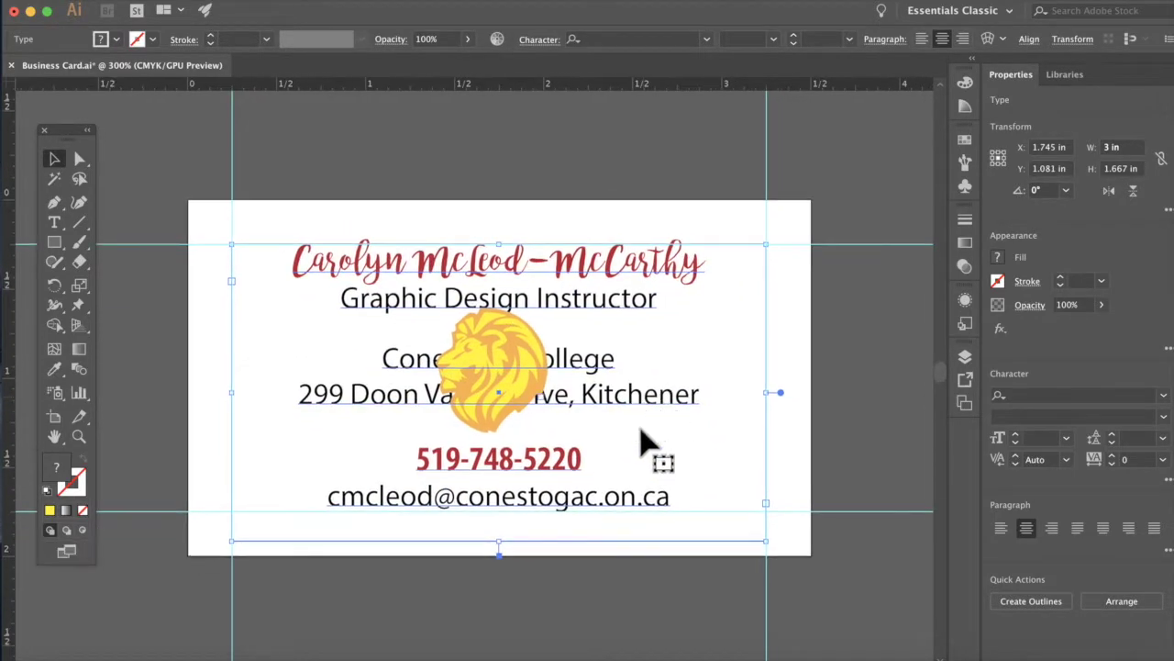
click(555, 557)
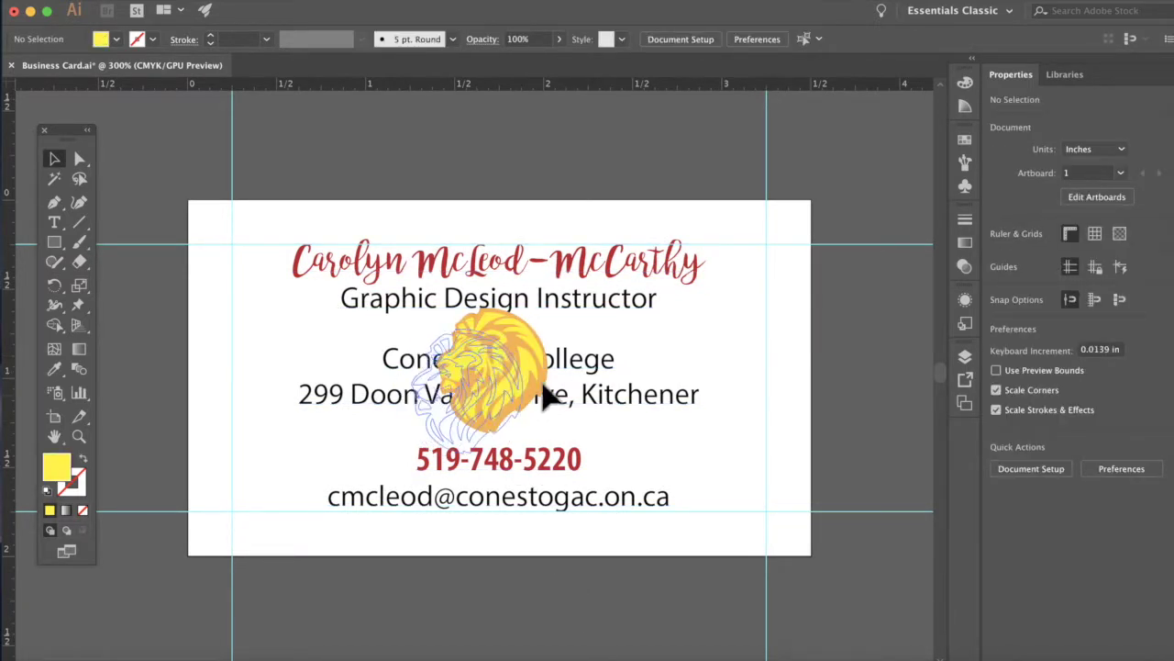
drag(576, 372, 518, 393)
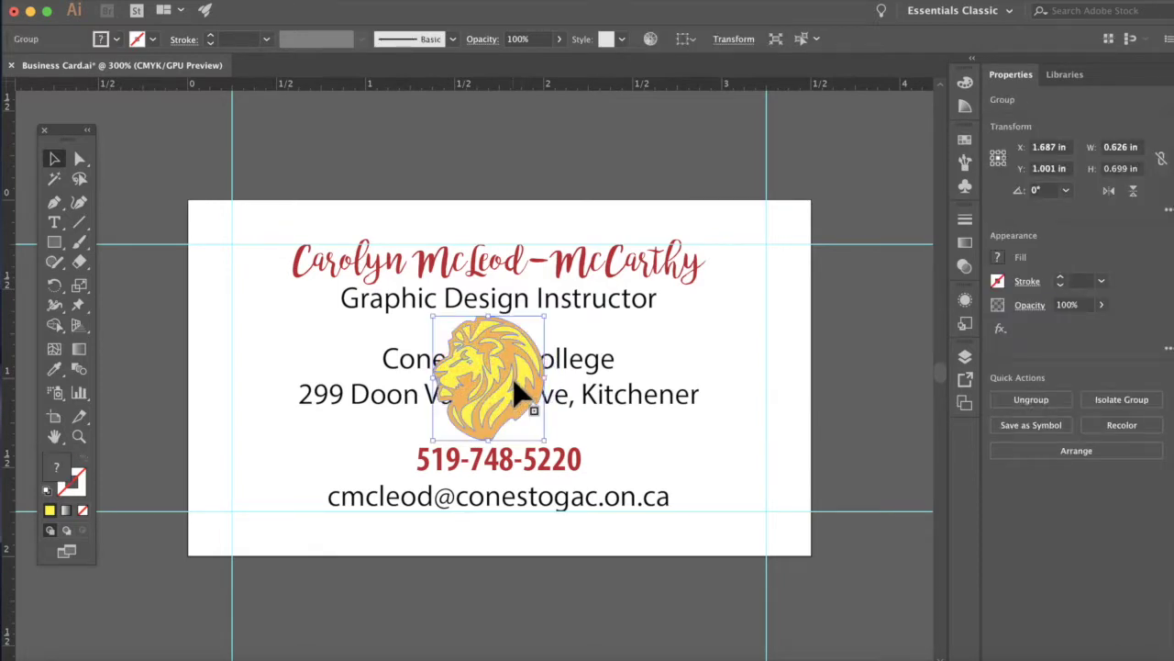
- Send the lion group to the back so the contact text reads over it
right_click(519, 392)
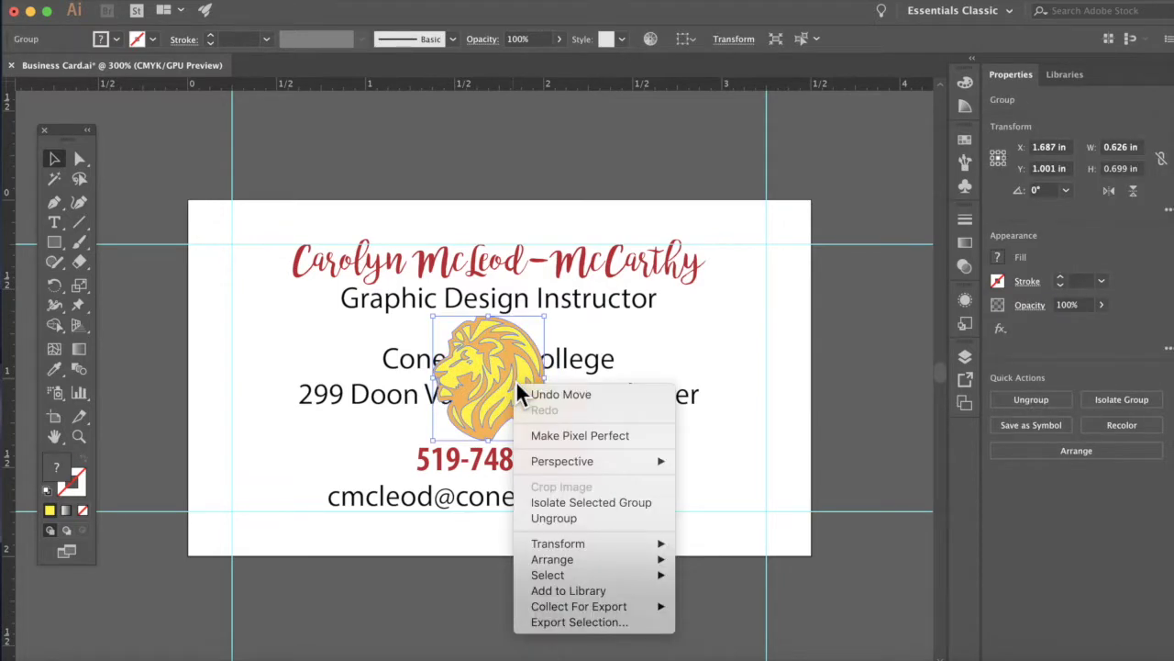
mouse_move(563, 559)
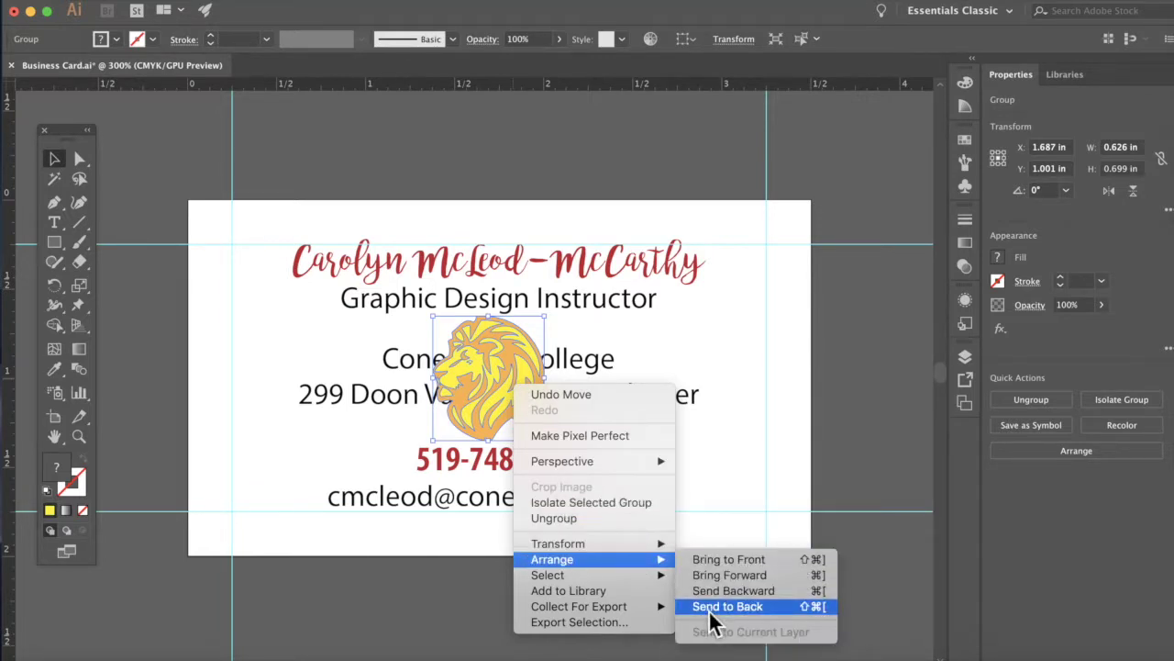
click(710, 611)
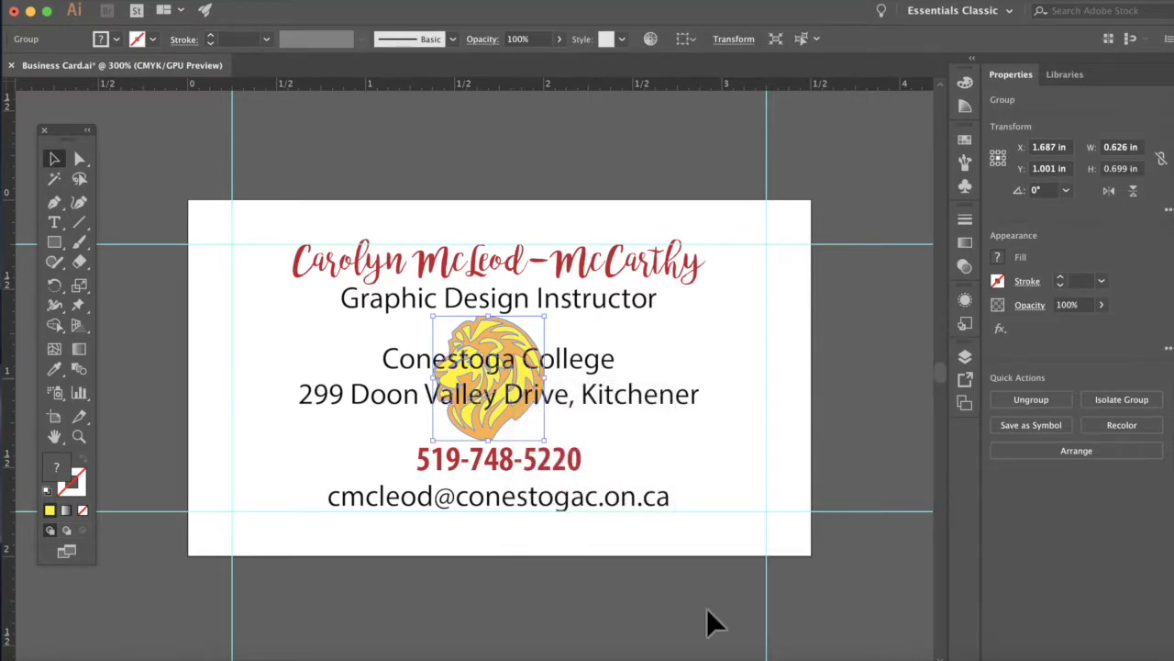
- Drag the lion right beside the word Kitchener, checking the text frame selection
drag(508, 426, 710, 408)
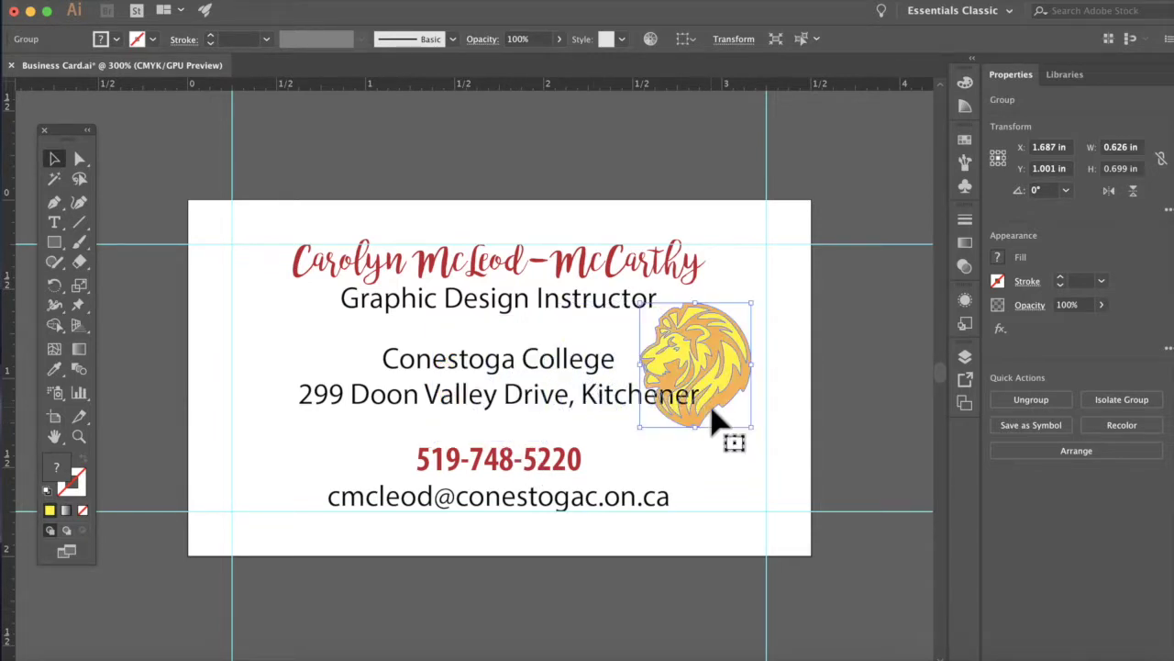
click(715, 380)
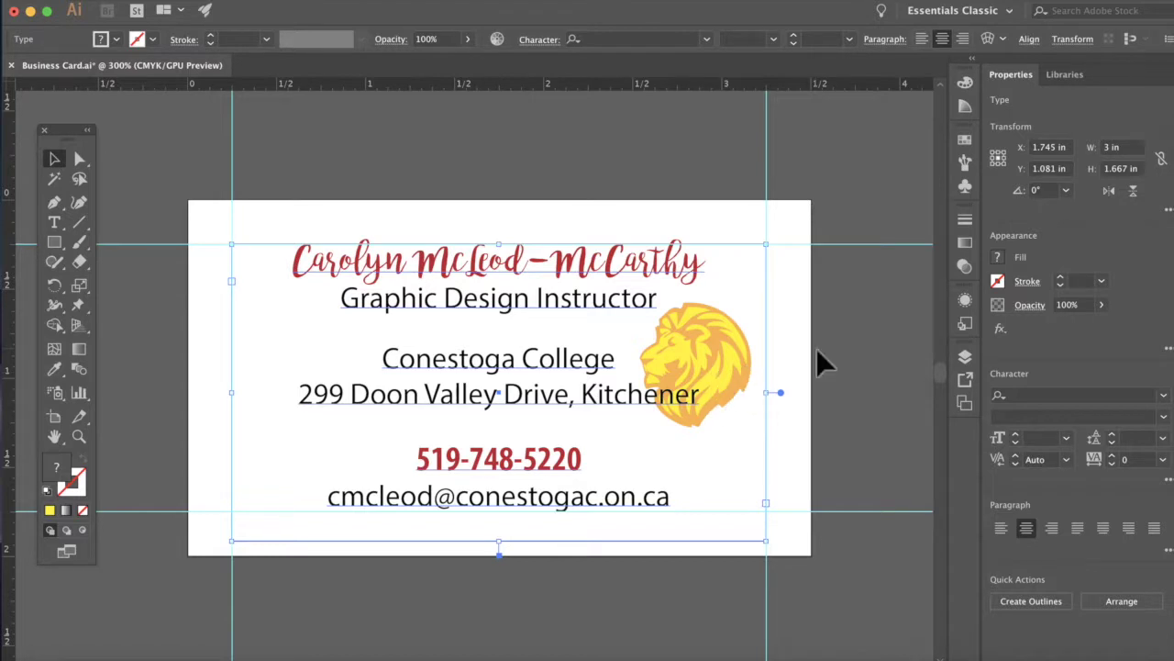
click(818, 358)
click(751, 385)
click(828, 344)
click(746, 393)
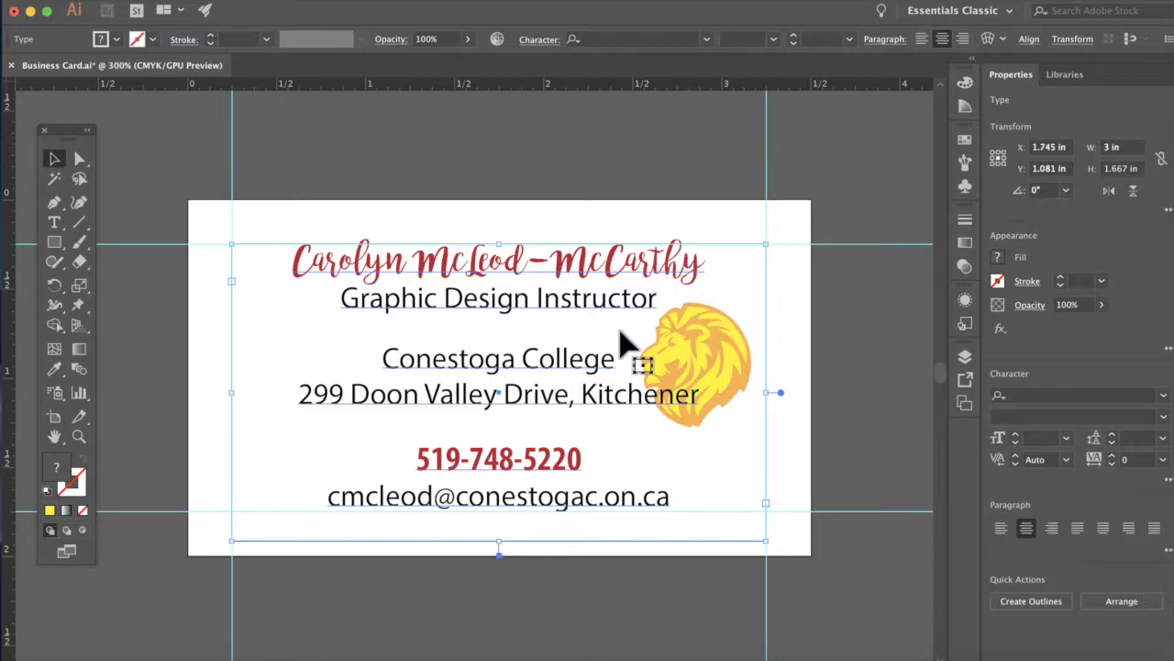
right_click(723, 390)
click(830, 334)
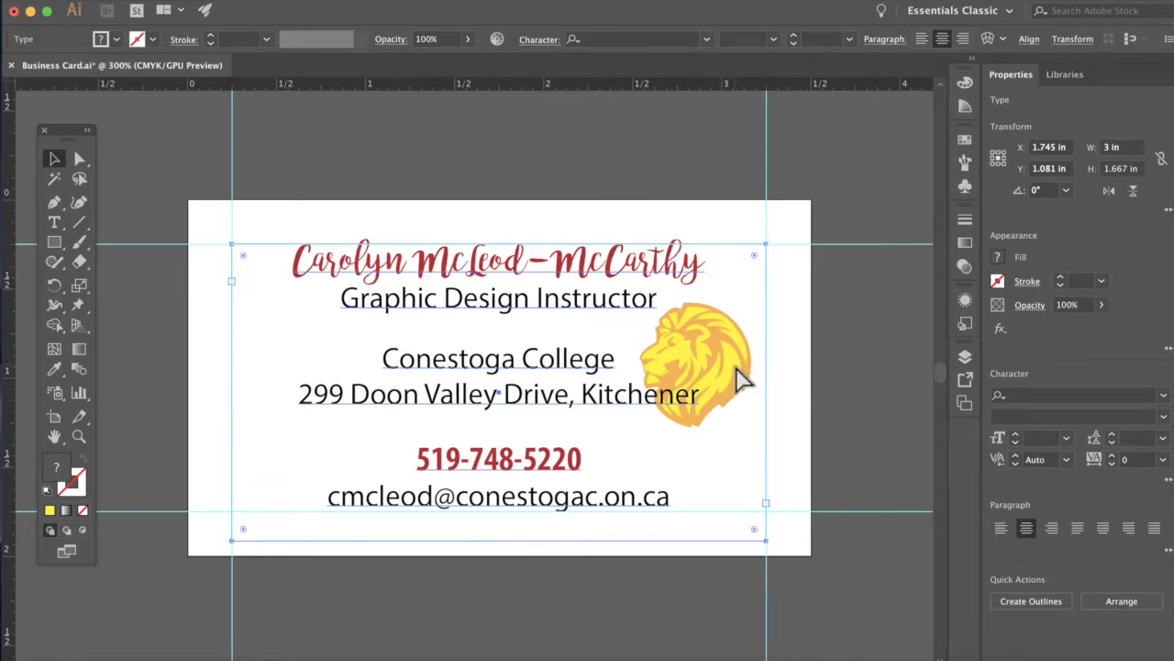
click(827, 371)
click(736, 401)
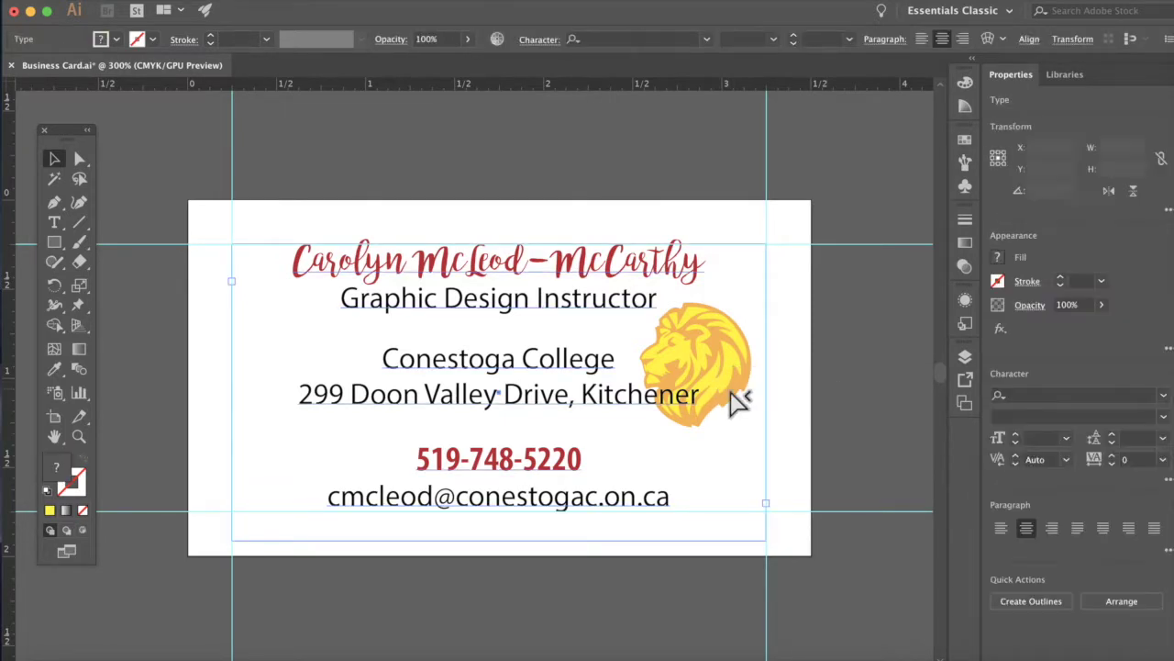
- Reselect the lion and nudge it to X 2.817 in, Y 0.993 in beside the address
click(734, 402)
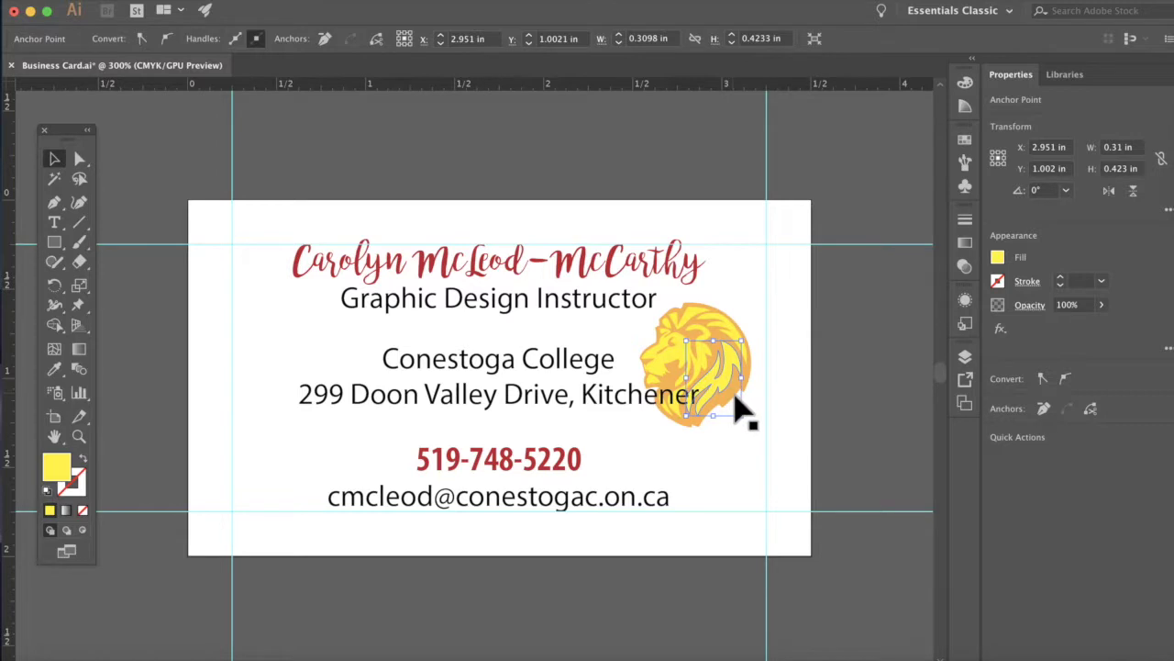
click(739, 408)
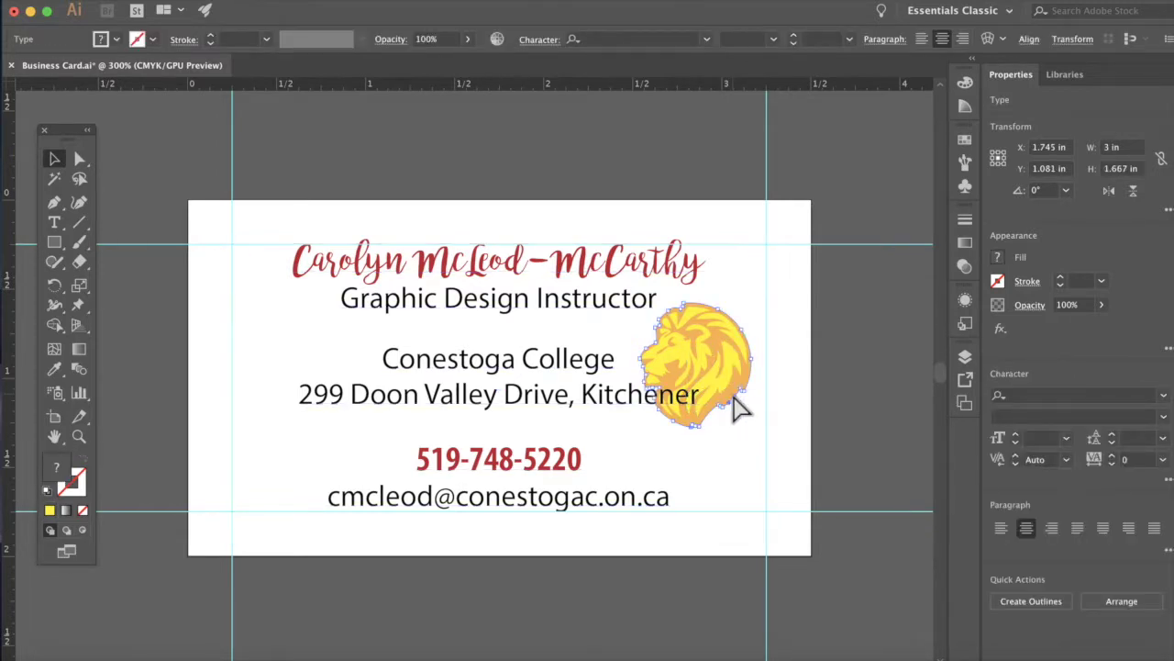
click(740, 409)
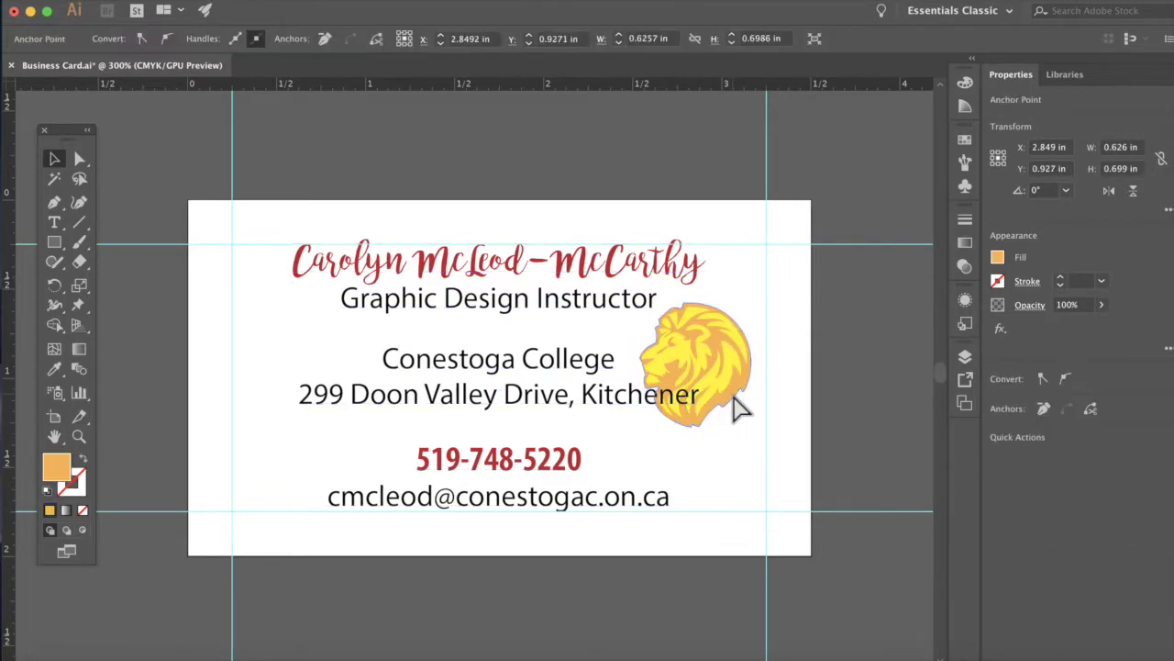
click(868, 356)
click(738, 413)
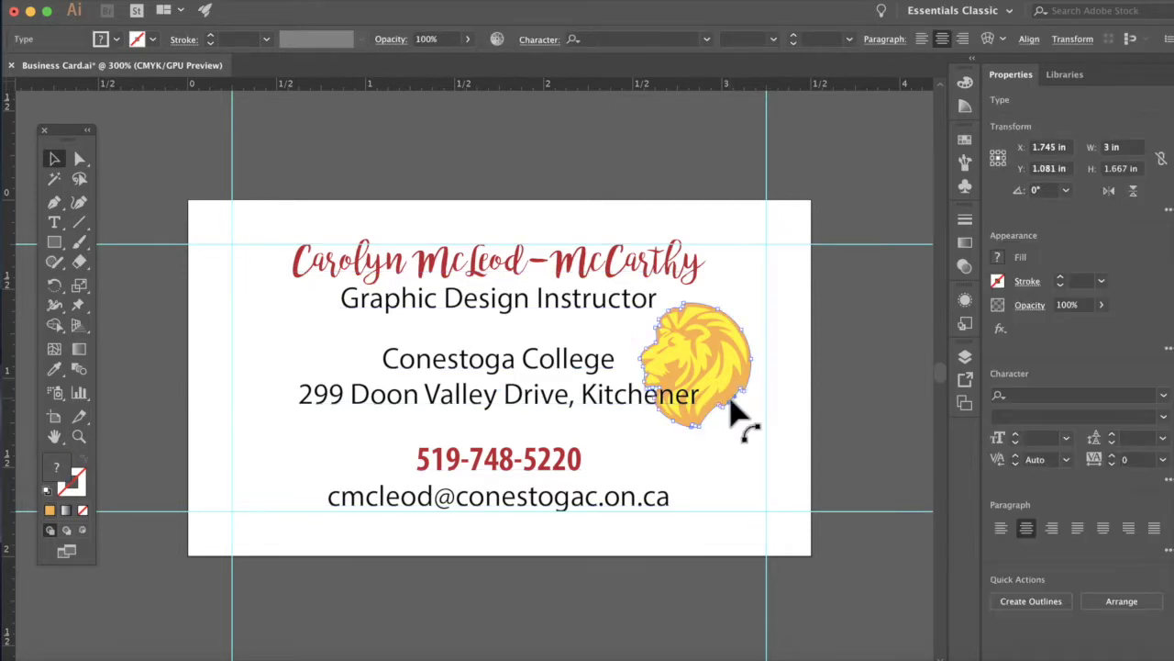
click(738, 414)
mouse_move(732, 403)
mouse_down()
mouse_move(807, 383)
mouse_move(777, 399)
mouse_move(840, 389)
mouse_move(726, 398)
mouse_up()
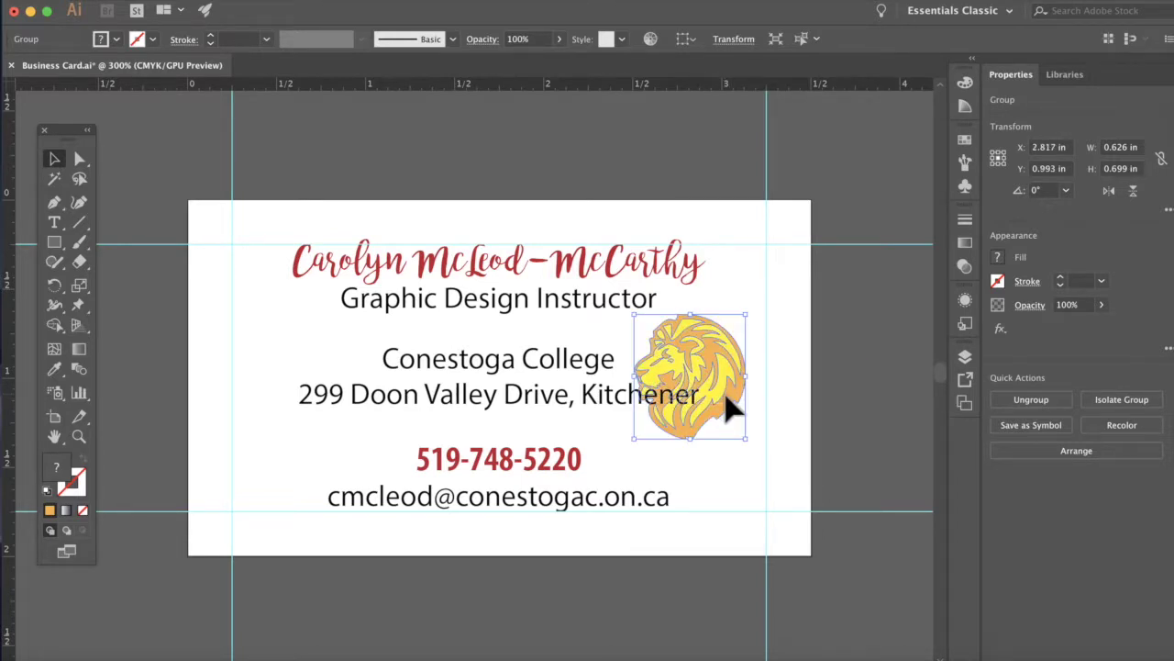
click(594, 321)
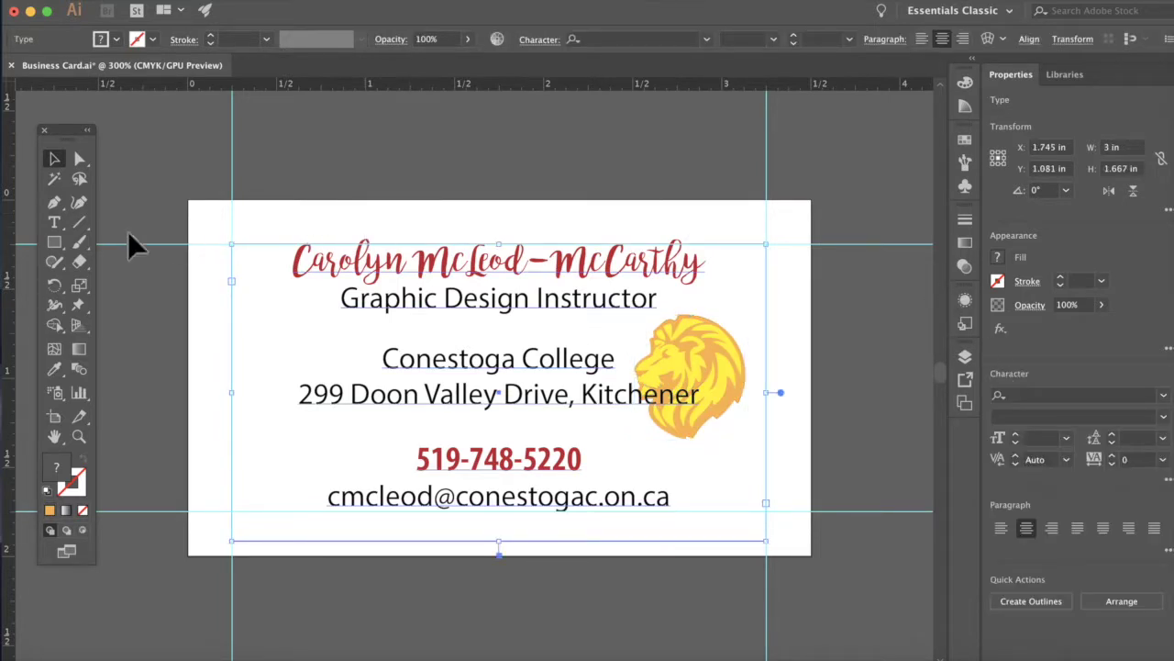
click(55, 224)
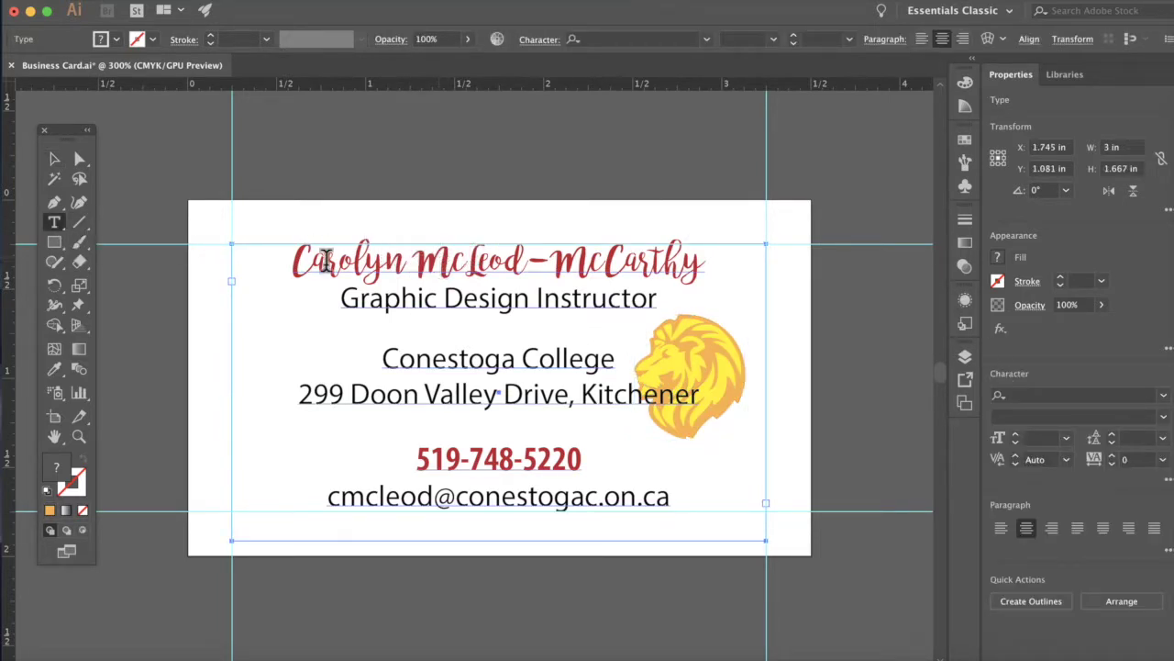
drag(298, 261, 746, 532)
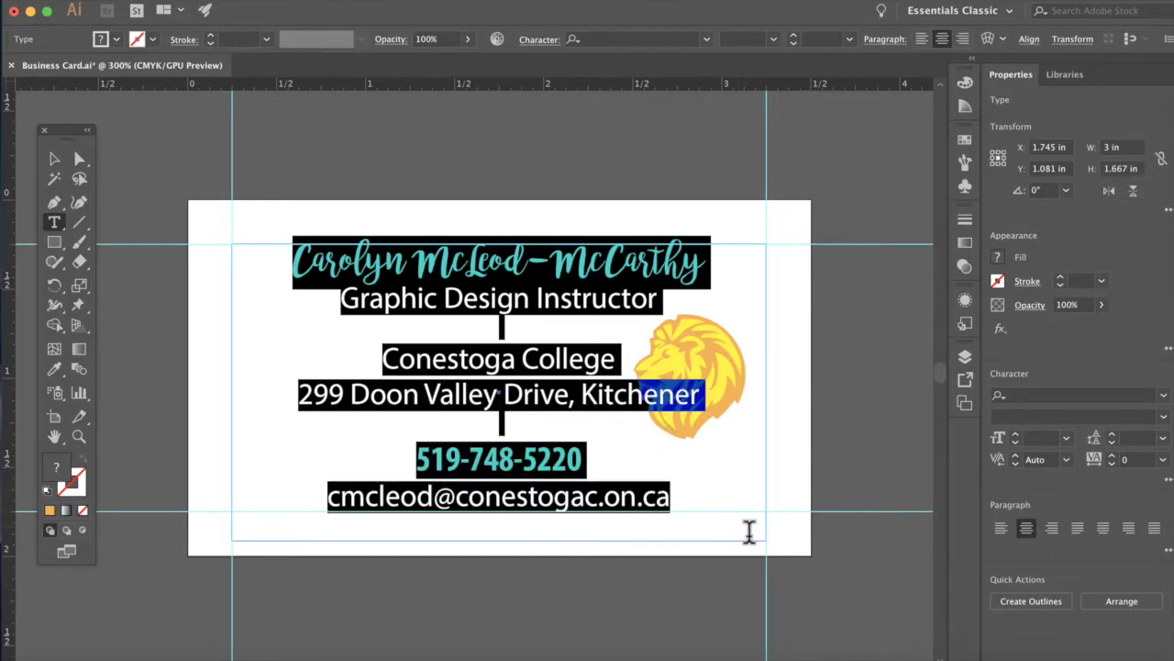
click(1002, 532)
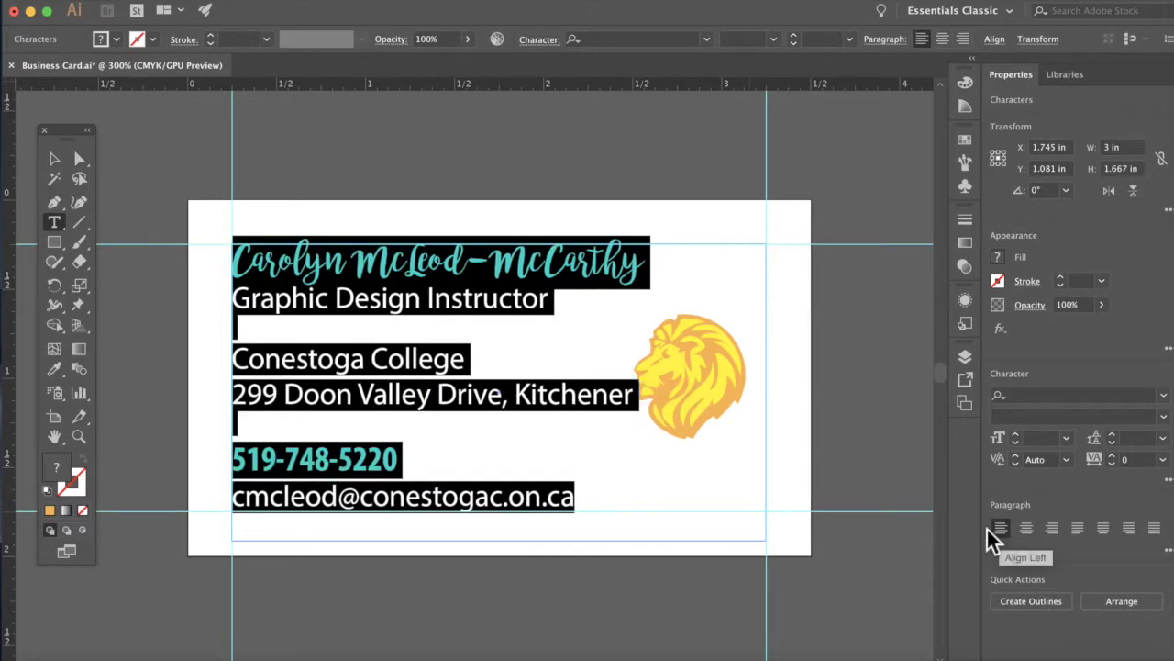
click(610, 465)
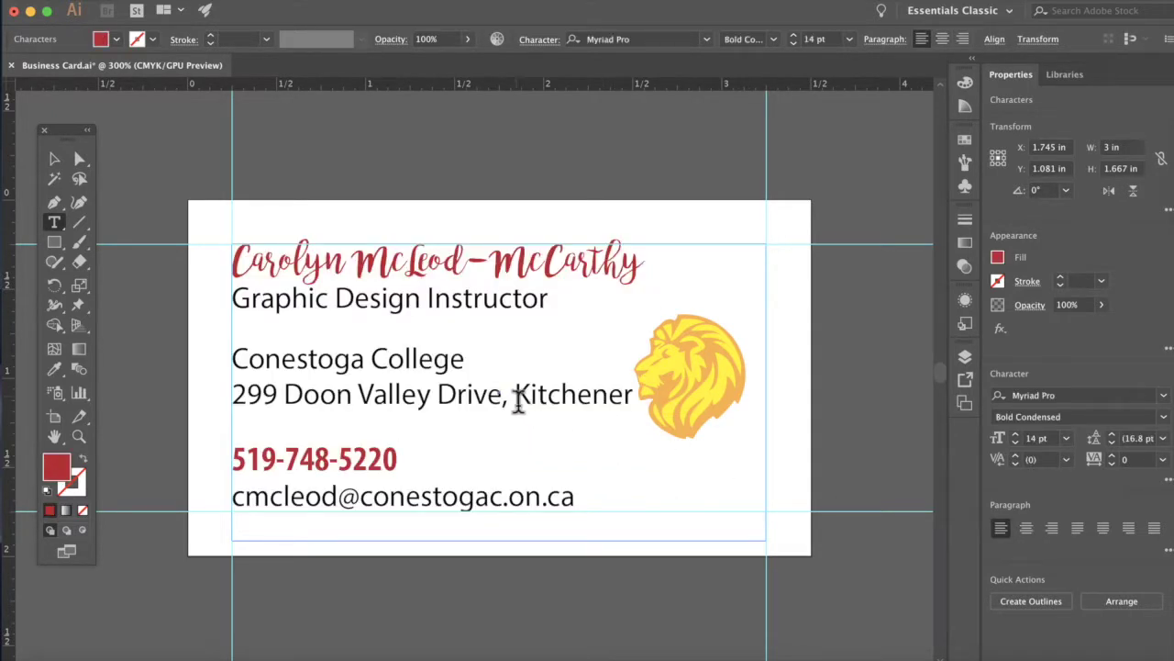
click(518, 402)
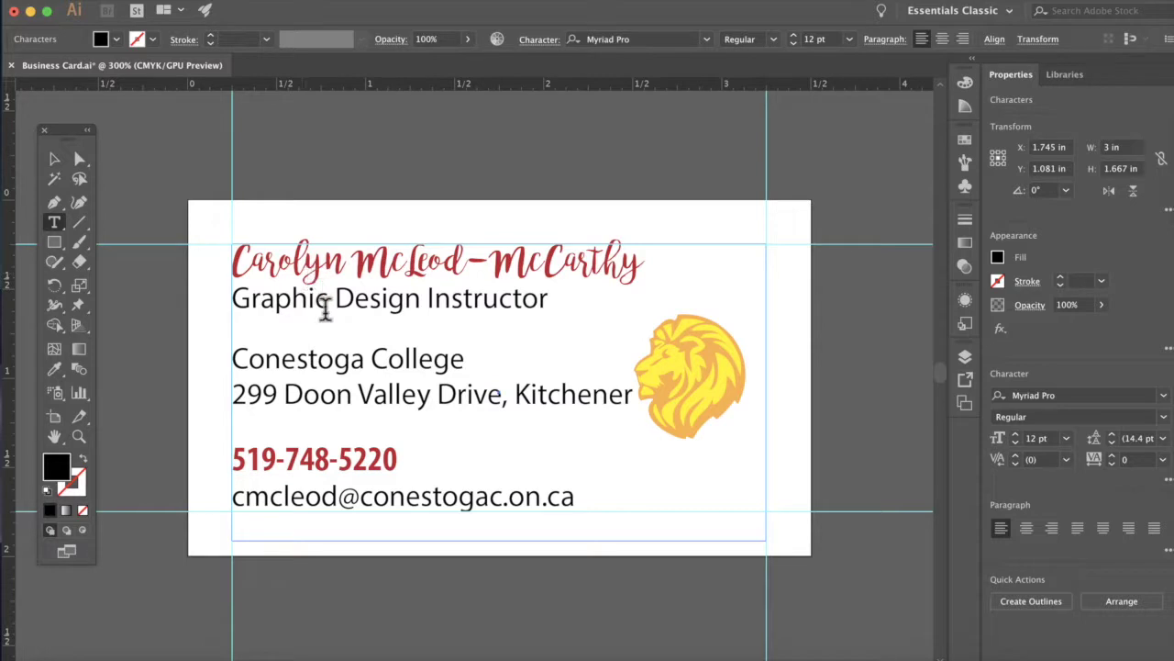
click(55, 160)
click(704, 275)
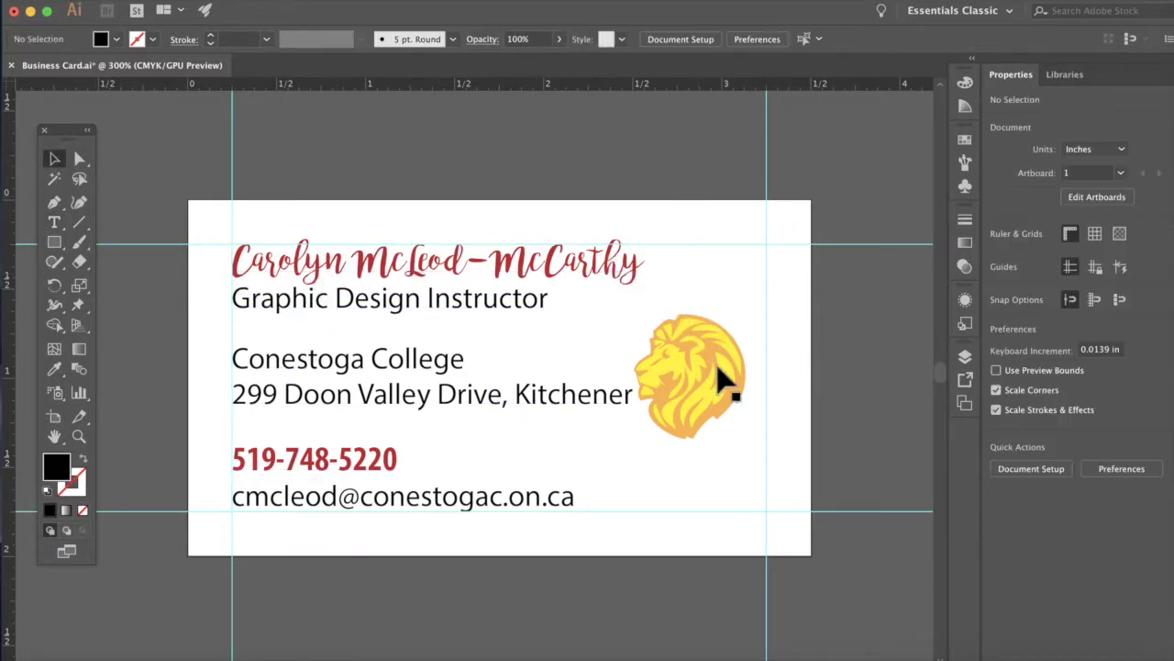
click(723, 386)
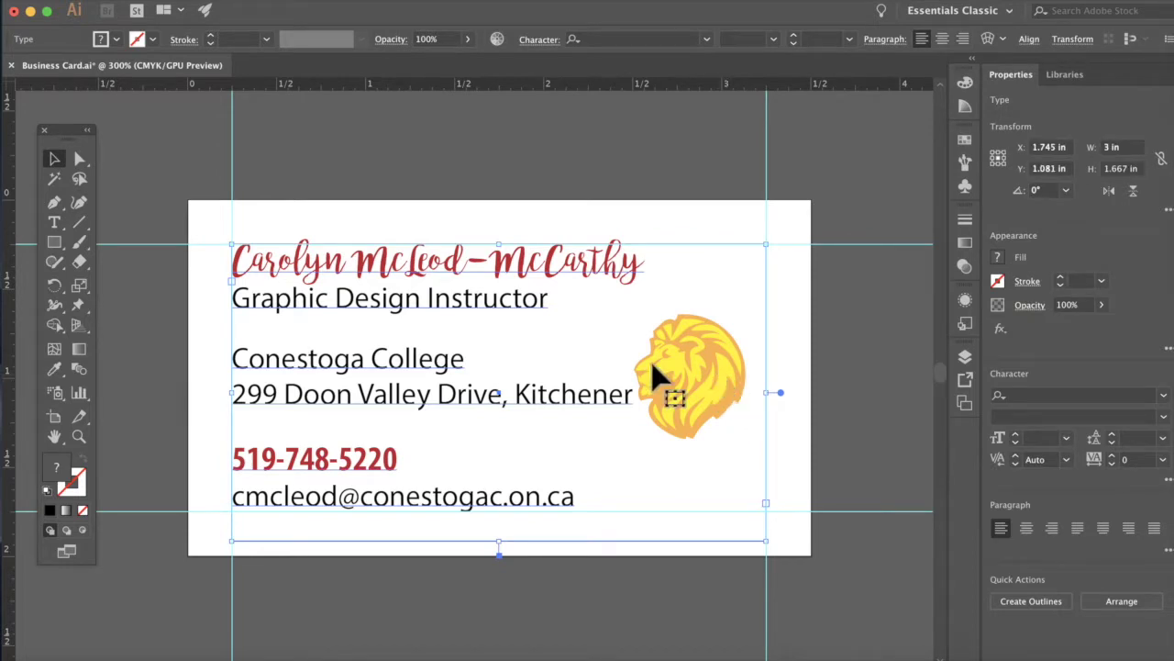
- Narrow the text frame, shift the text right, and move the lion to the card's left edge
drag(777, 401, 647, 401)
drag(477, 286, 512, 295)
drag(698, 385, 212, 399)
drag(383, 292, 461, 273)
- Fine-tune the lion's placement and nudge the text block slightly right
scroll(463, 275, left, 3)
scroll(463, 275, left, 2)
scroll(463, 275, up, 1)
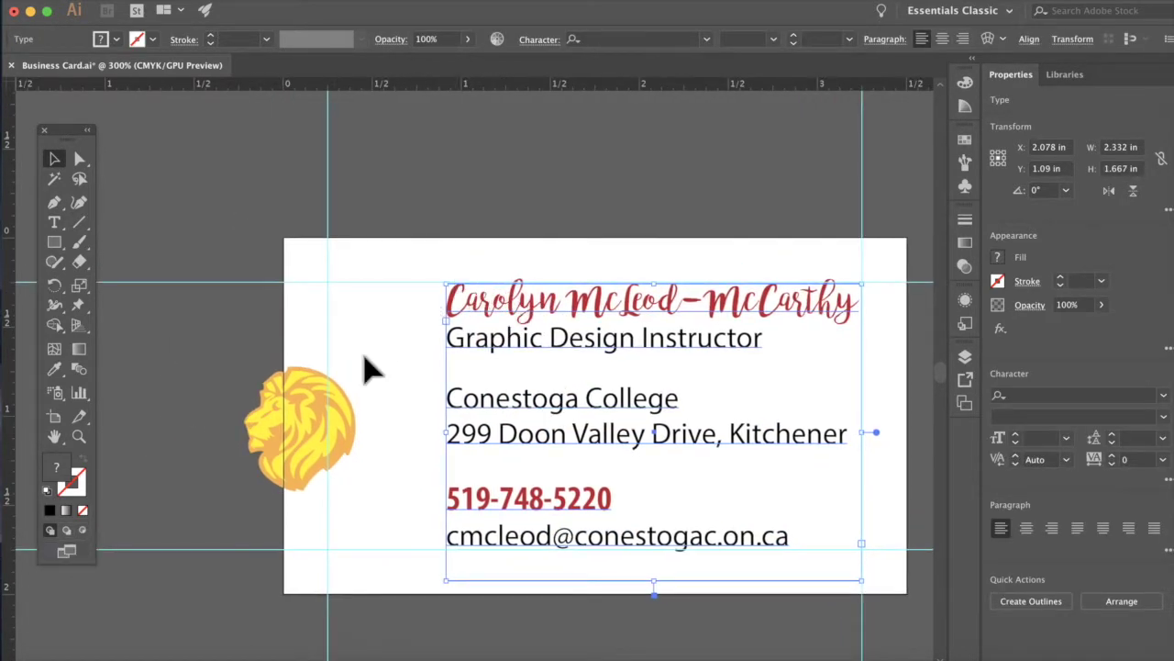
drag(340, 427, 415, 344)
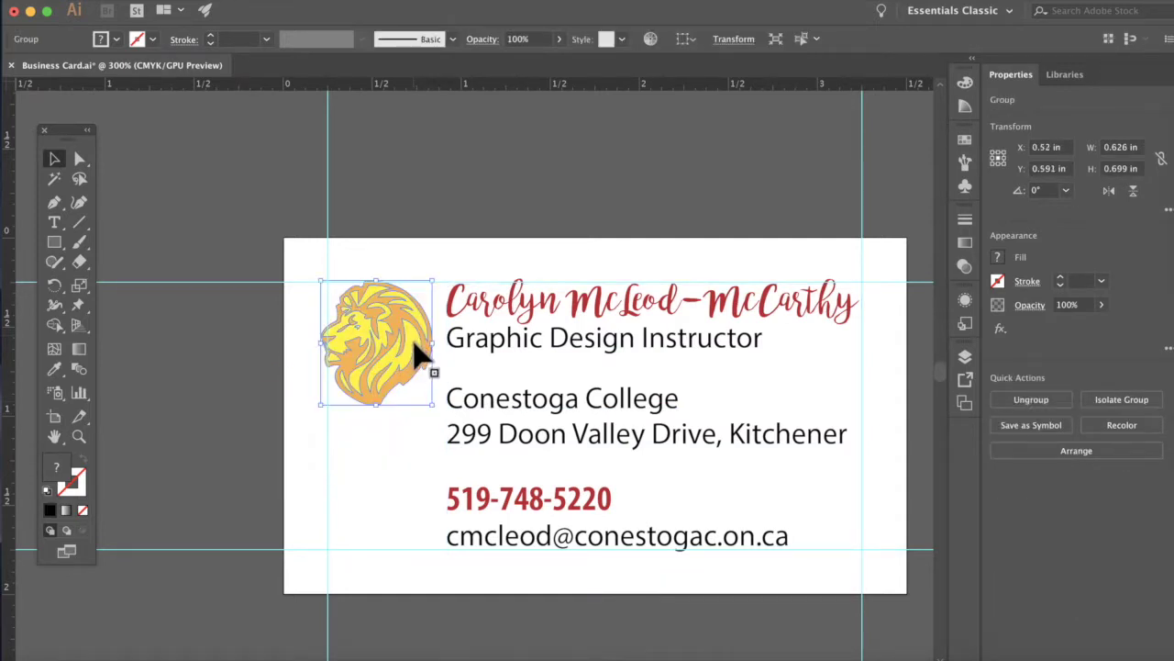
click(493, 262)
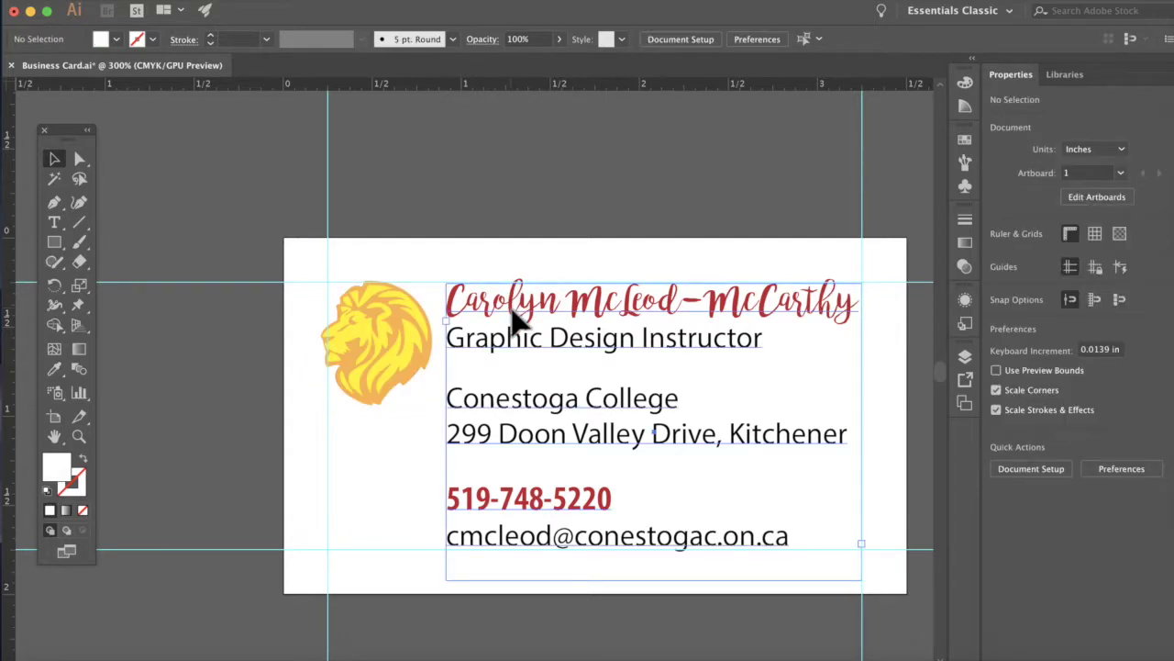
drag(517, 316, 519, 316)
click(537, 267)
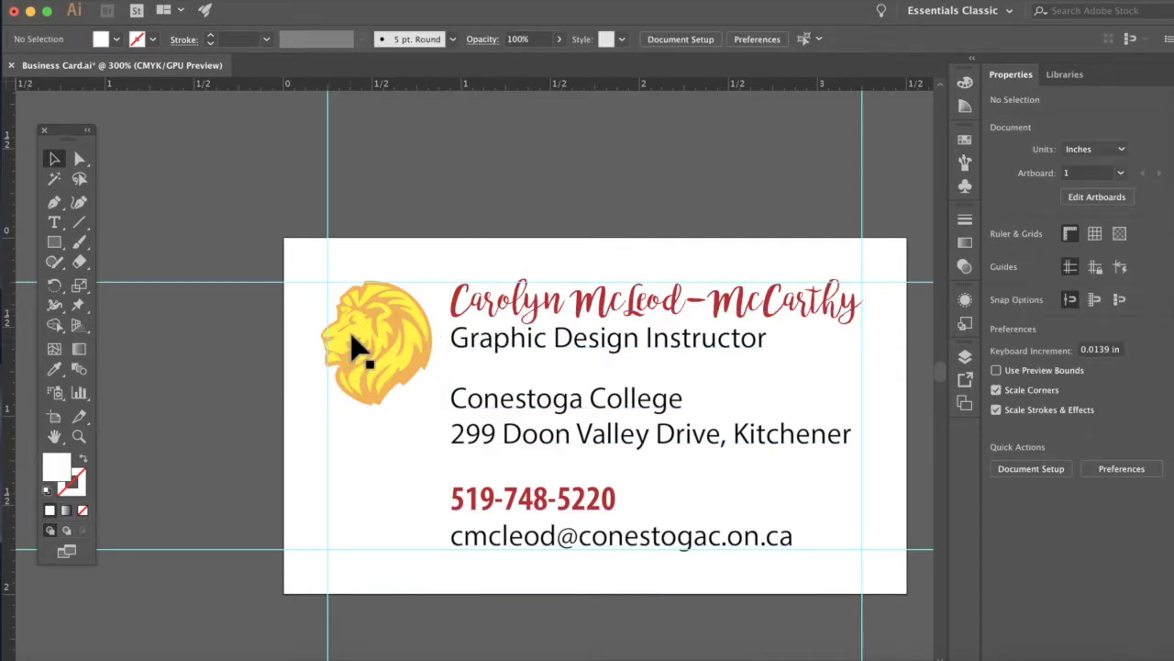
- Select the lion group to confirm it sits at X 0.519 in, Y 0.615 in
click(405, 382)
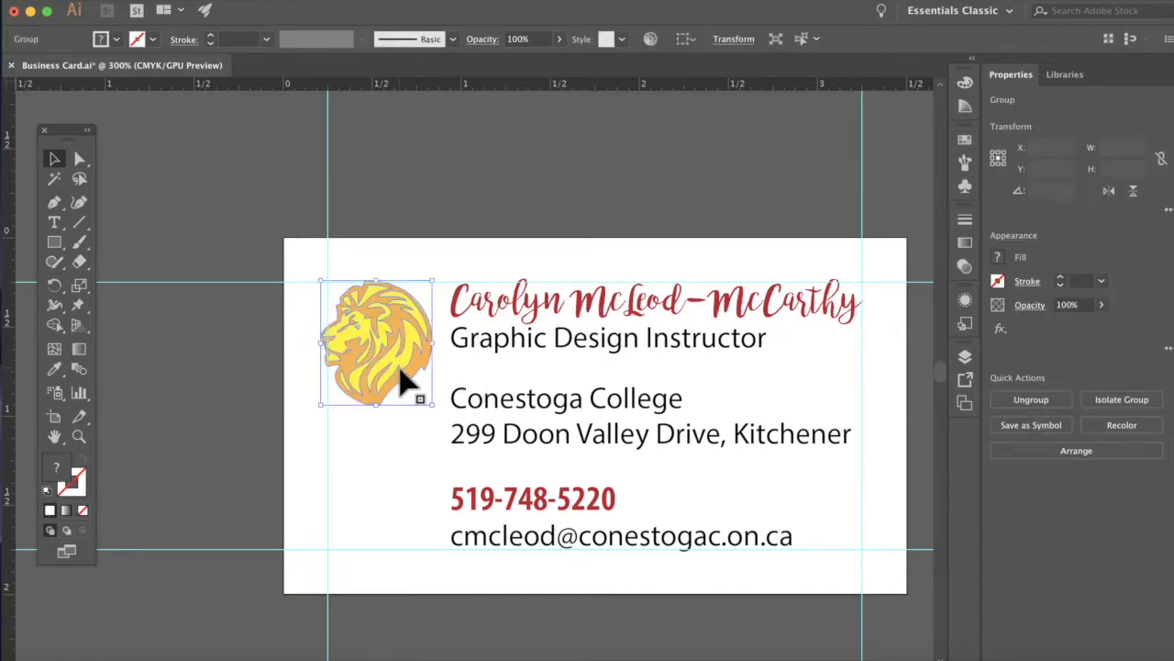
click(395, 241)
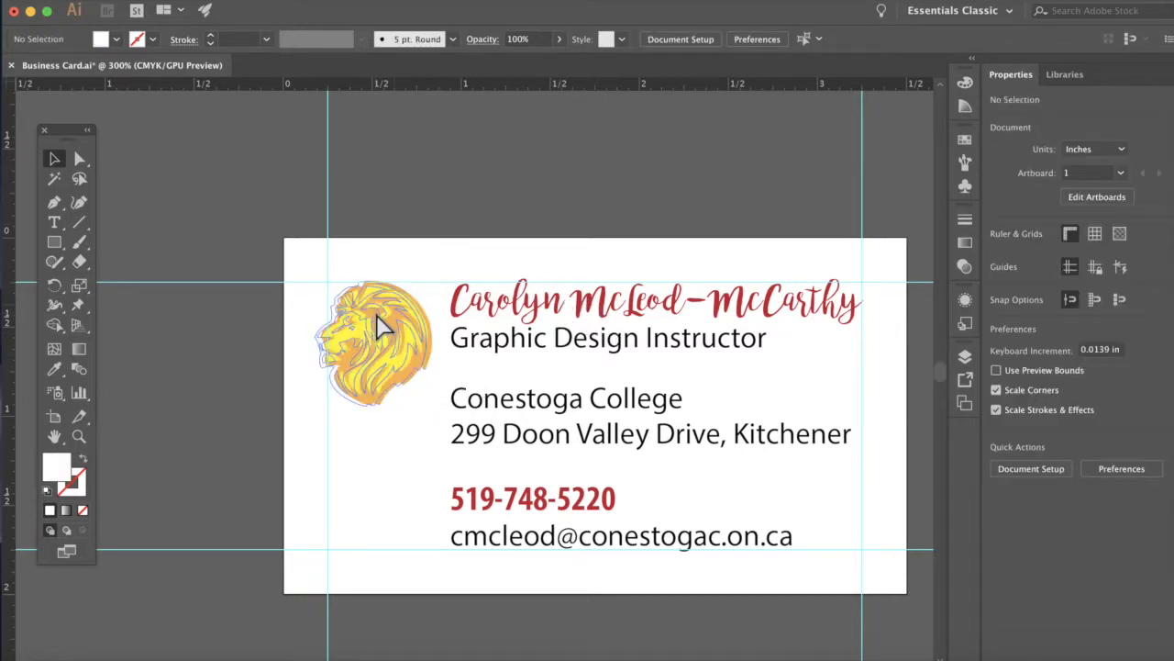
click(383, 325)
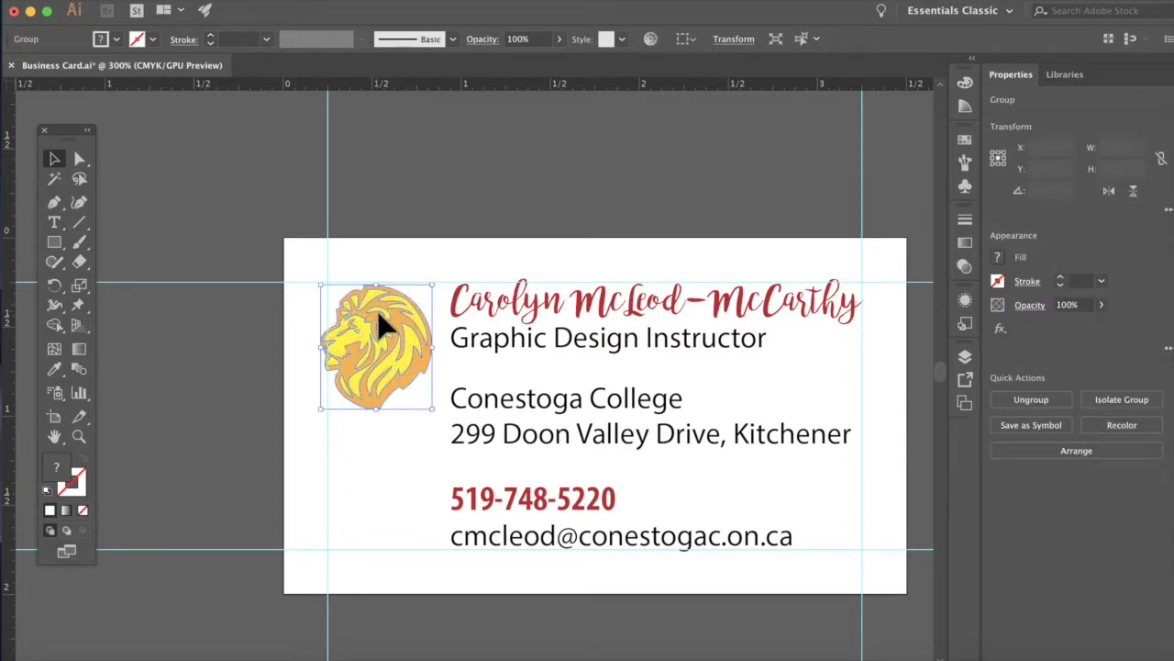
click(412, 264)
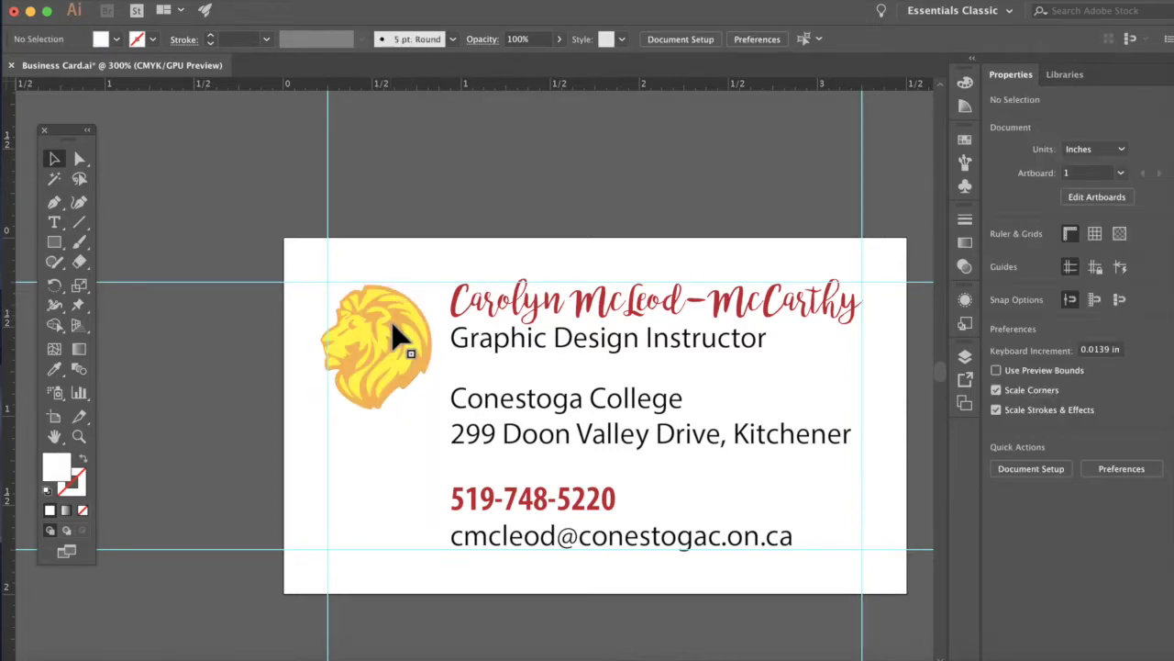
click(380, 323)
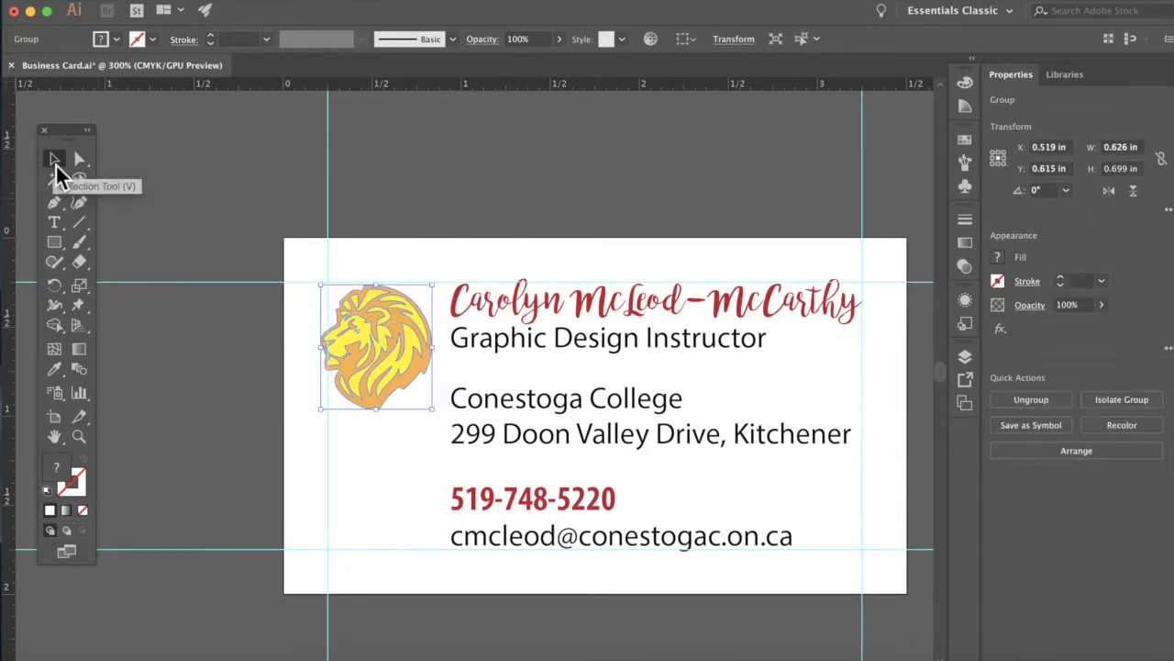
- Reflect the lion group across the vertical axis so the logo faces right toward the text
right_click(392, 344)
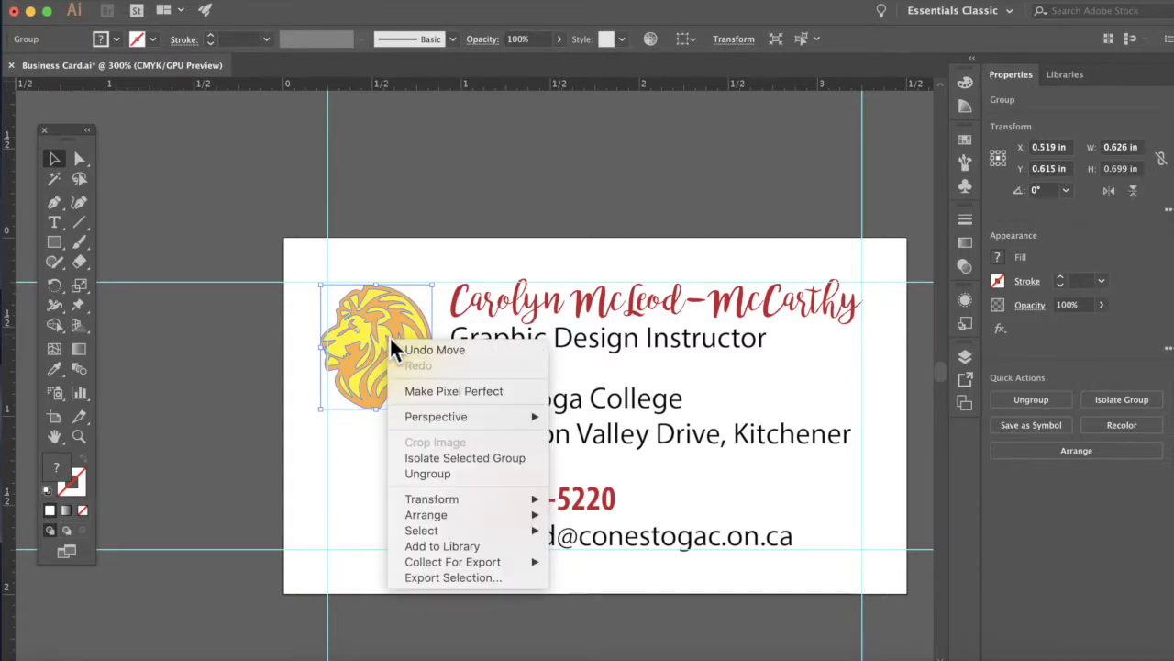
mouse_move(458, 503)
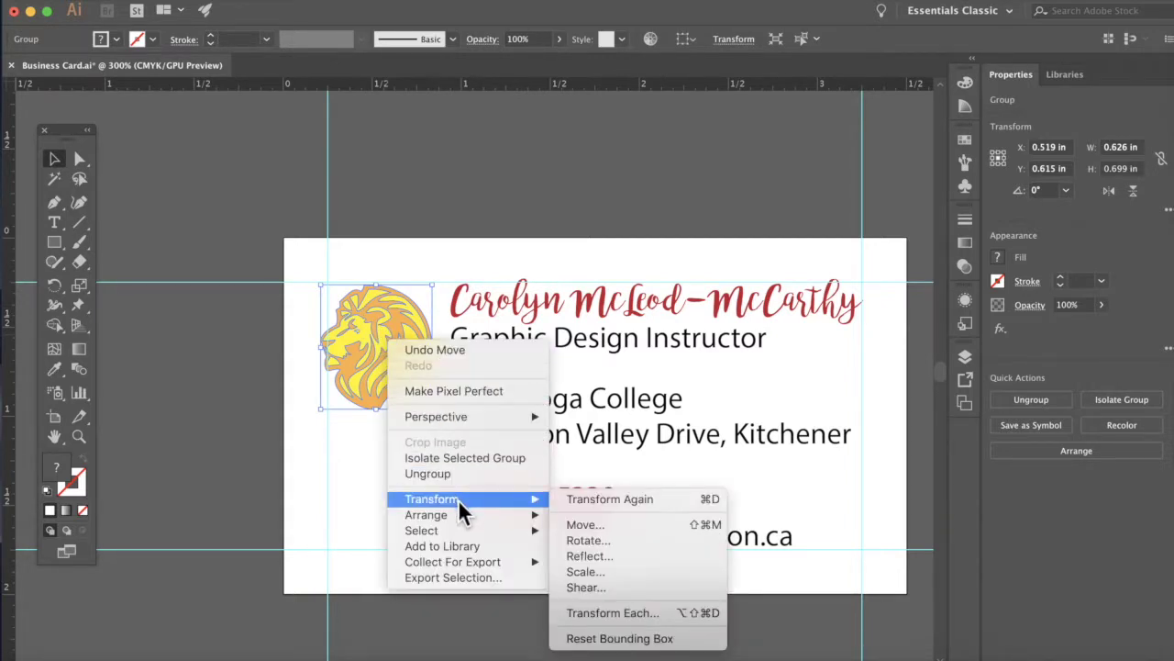
click(587, 556)
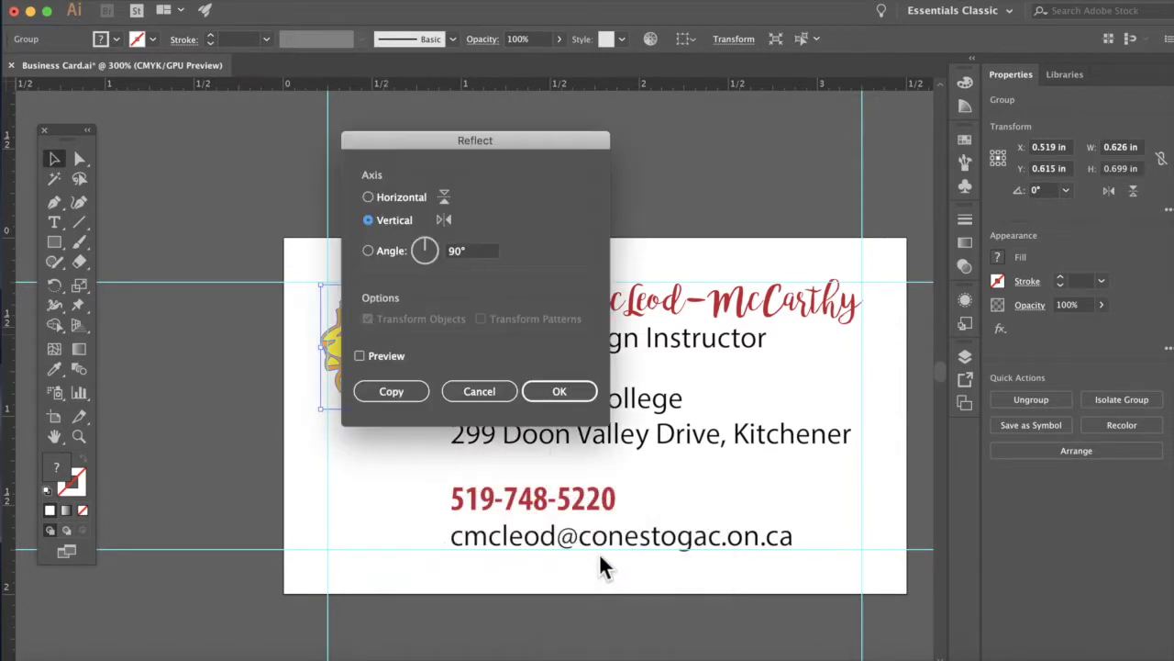
drag(519, 142, 659, 220)
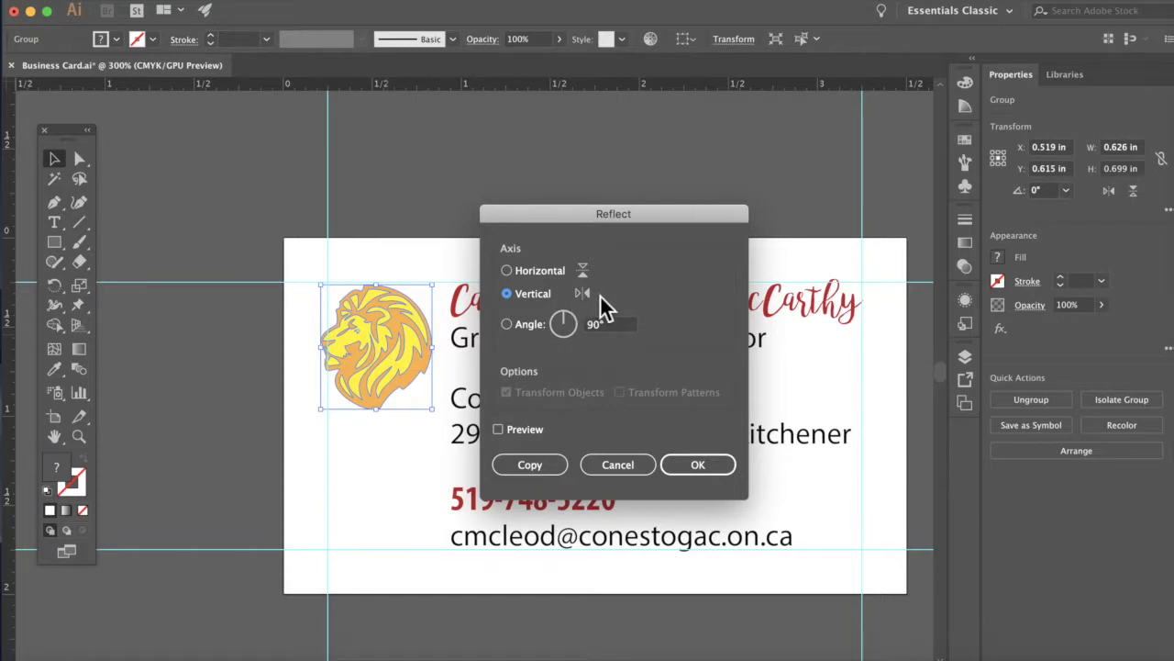
click(516, 430)
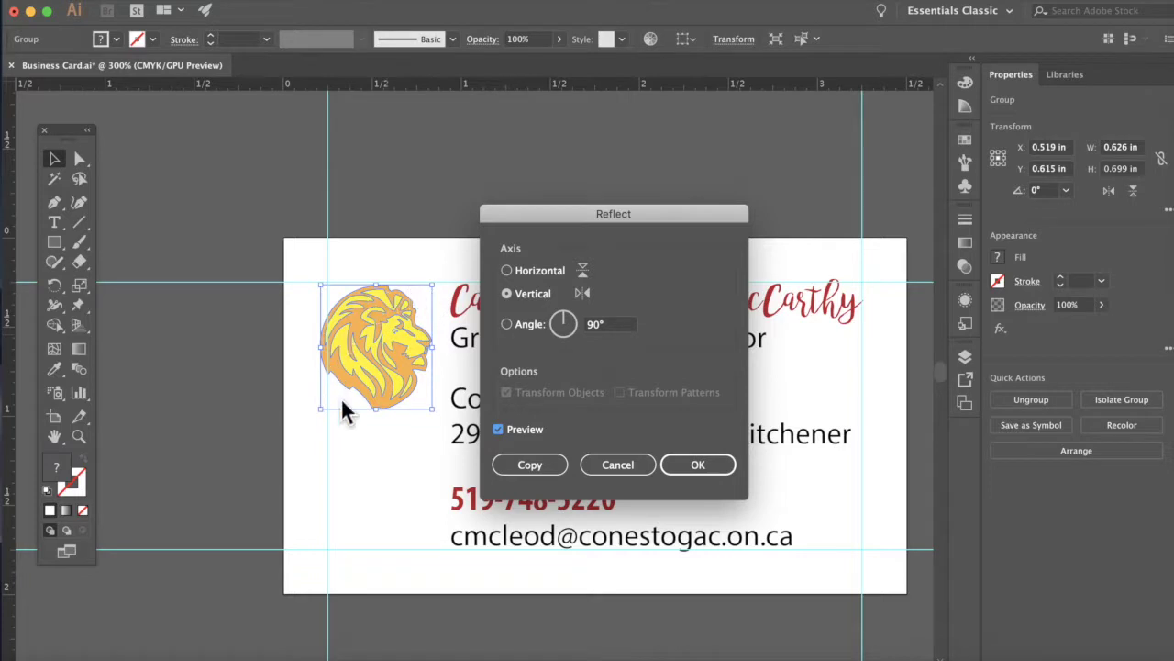
click(697, 466)
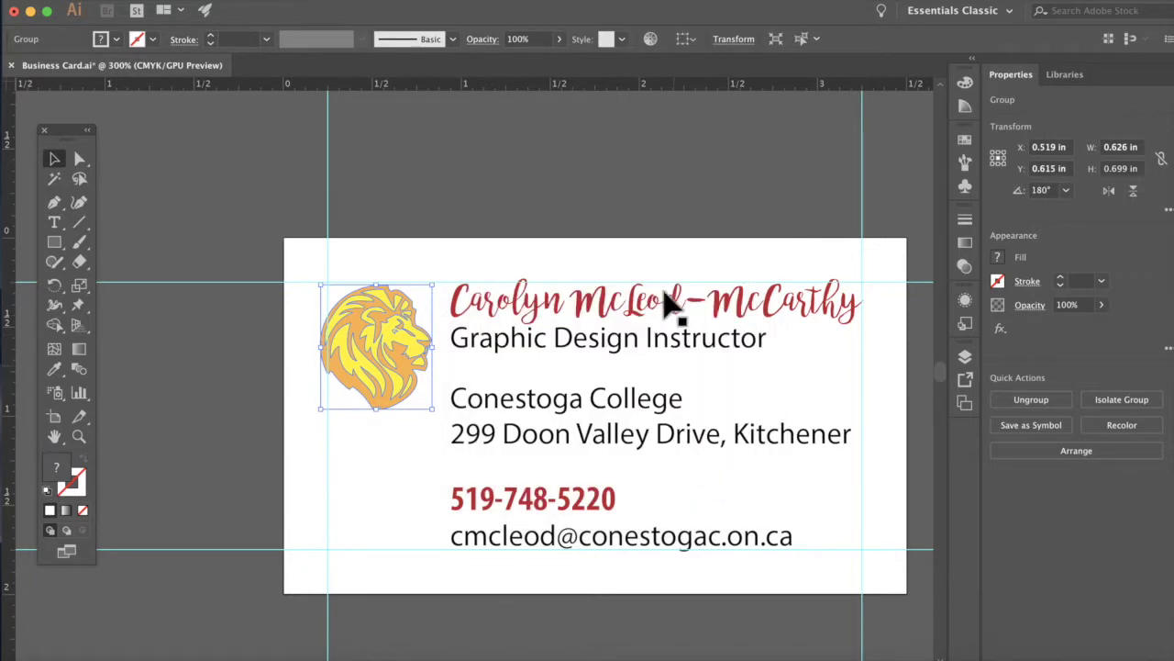
- Shift the lion slightly up and right, then nudge the contact text block right by 2 pt
drag(421, 343, 439, 344)
click(538, 244)
scroll(590, 302, right, 3)
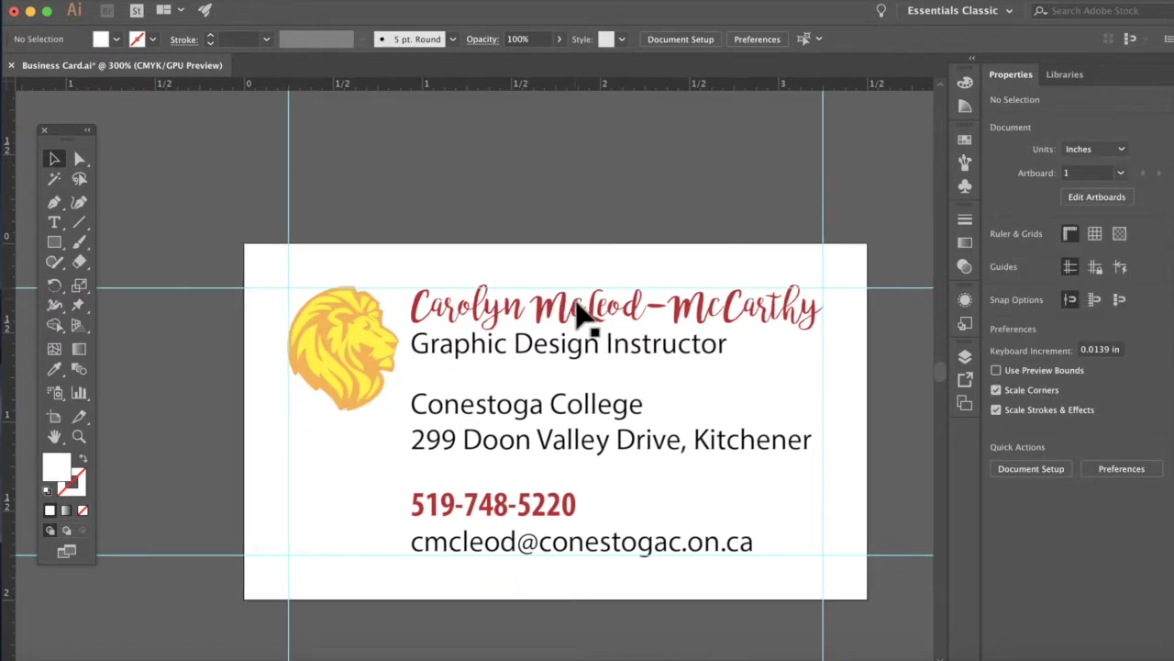
click(580, 315)
key(Right)
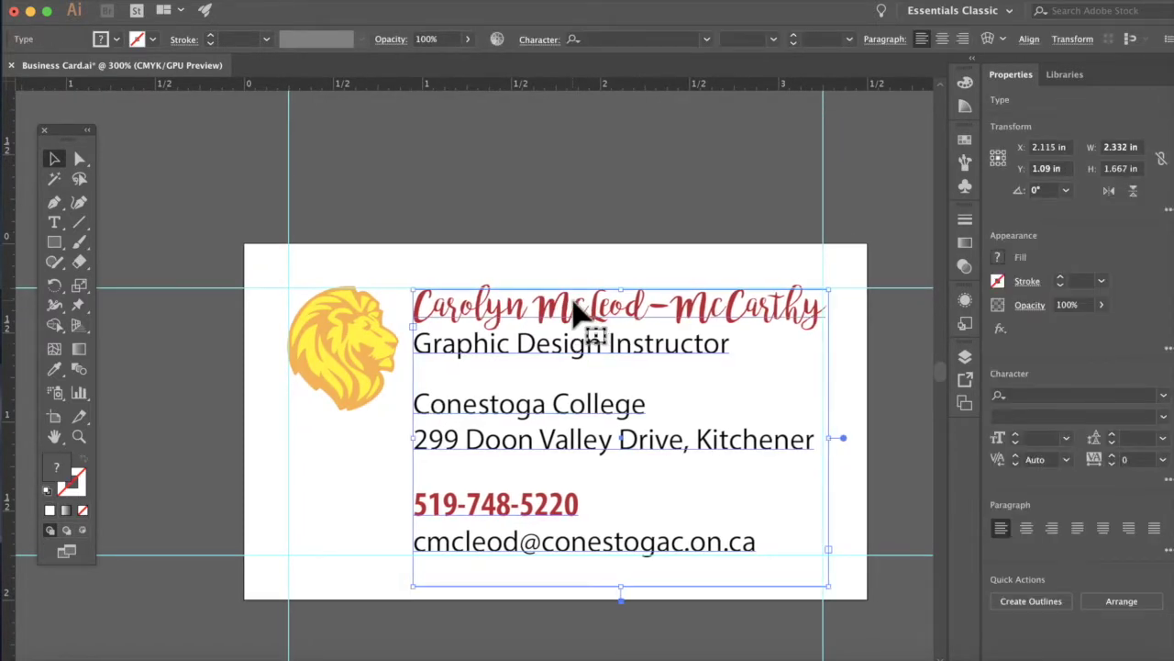
key(Right)
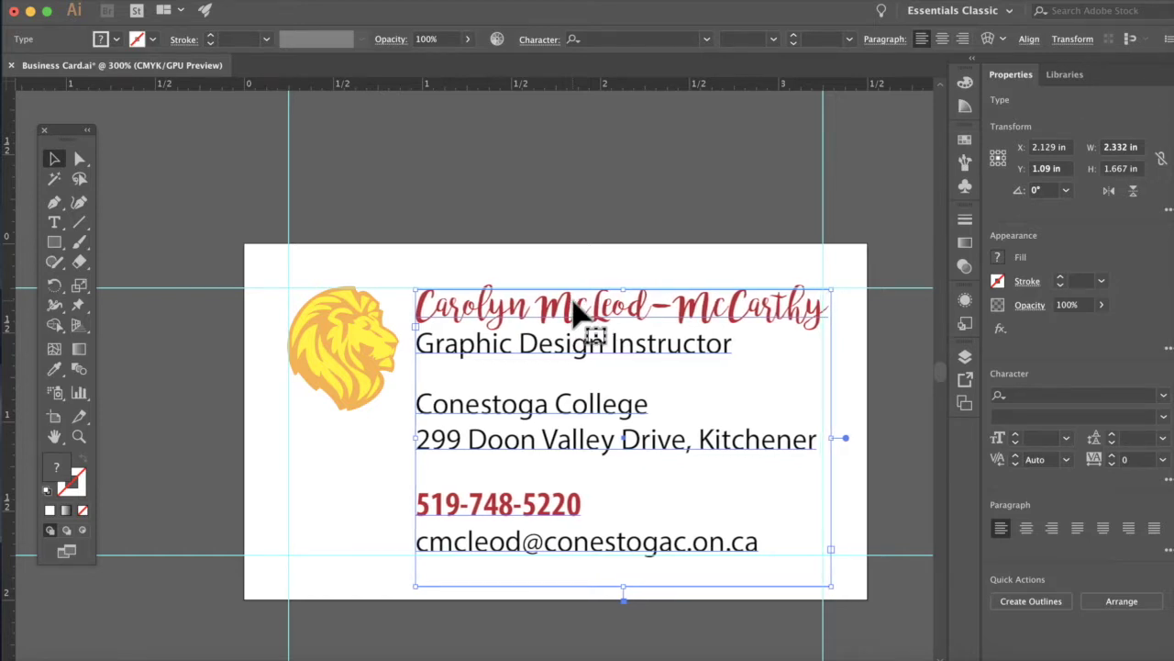
click(563, 229)
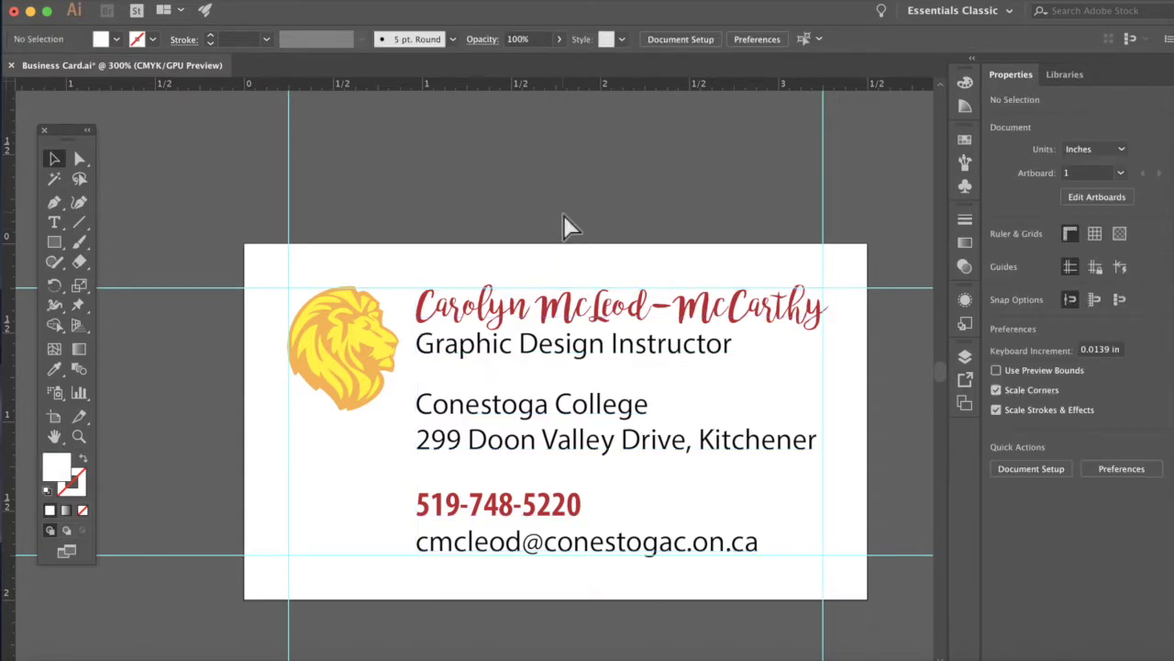
- Zoom the card from fit-to-window through 100% to 200% and hide the guides
key(super+0)
key(super+1)
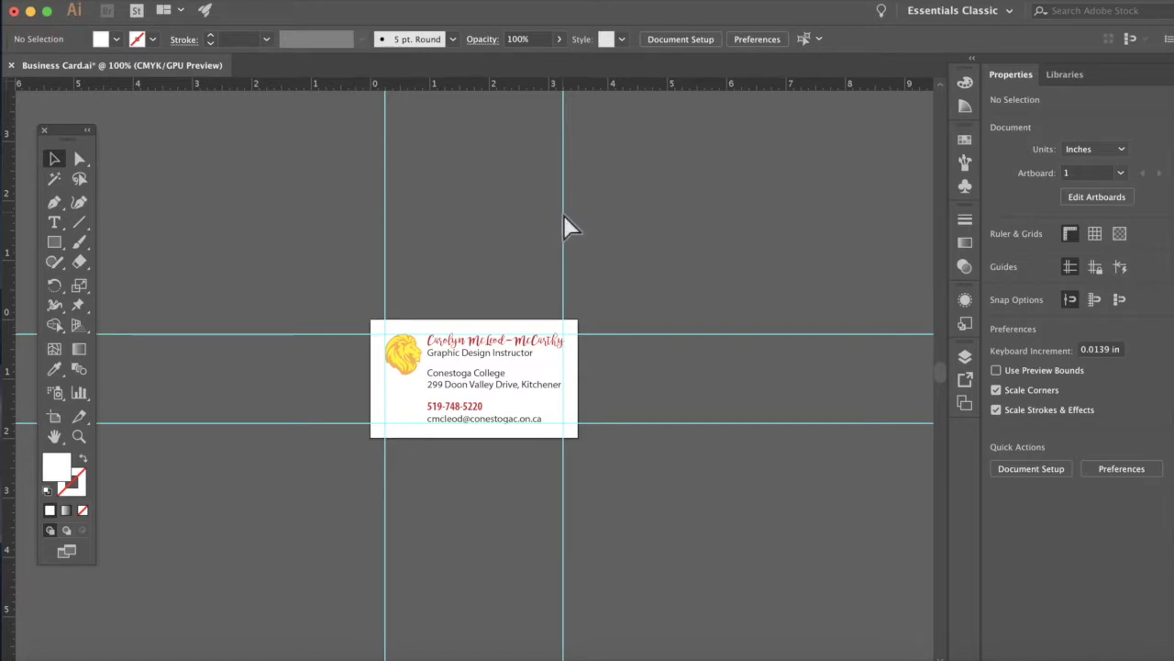
key(super+equal)
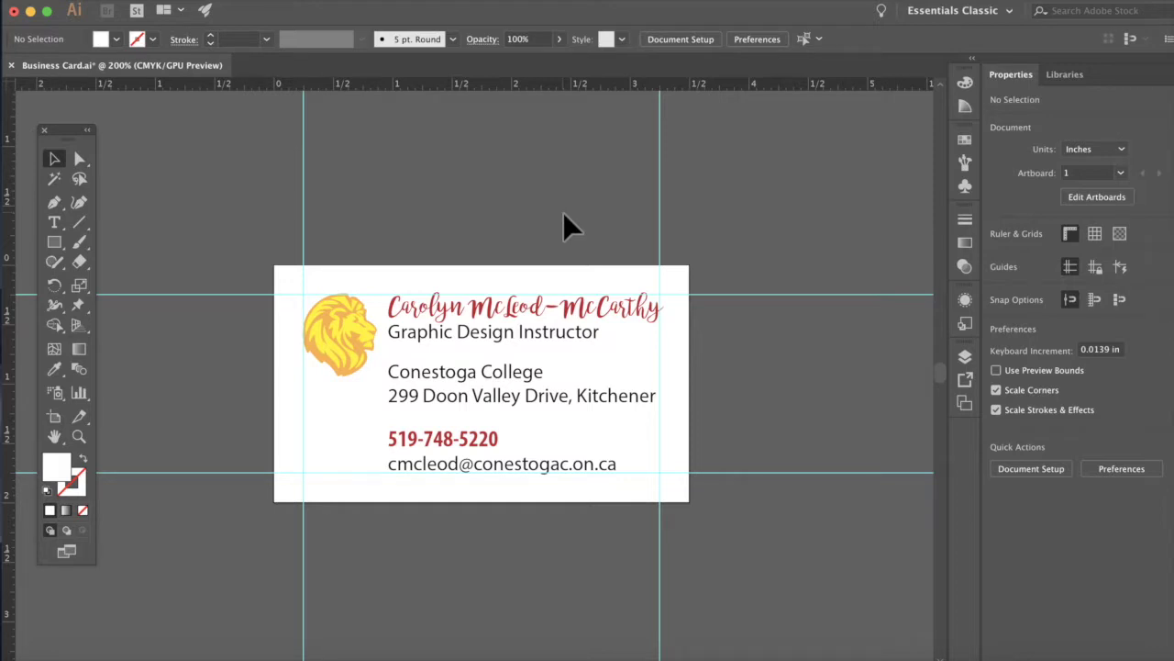
key(super+semicolon)
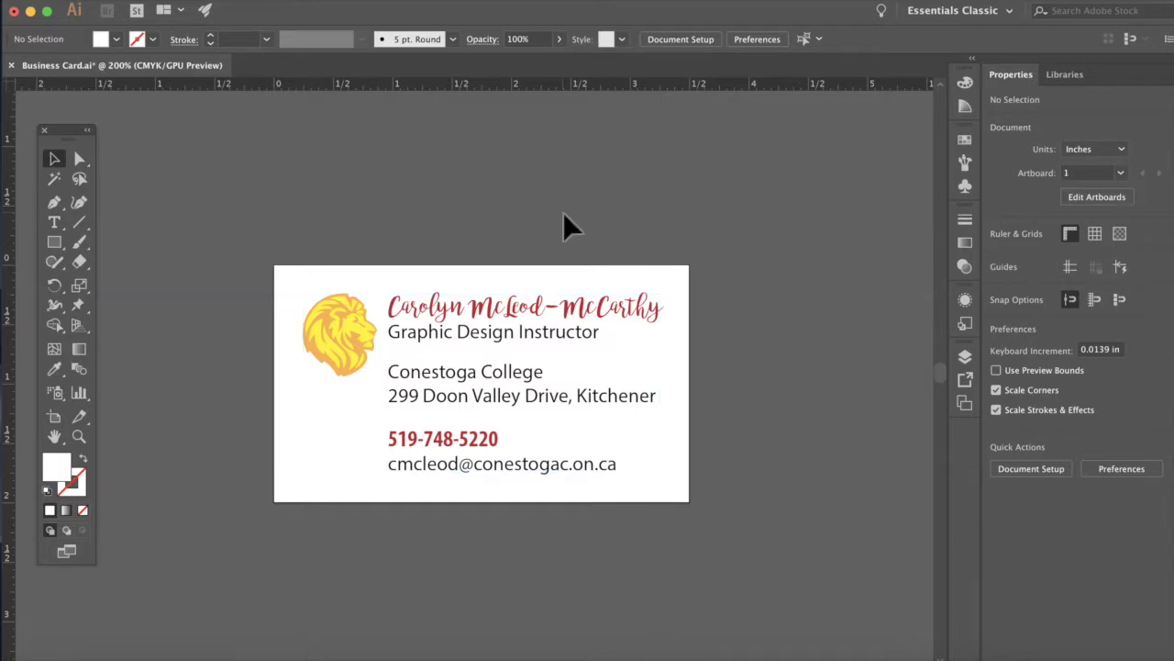